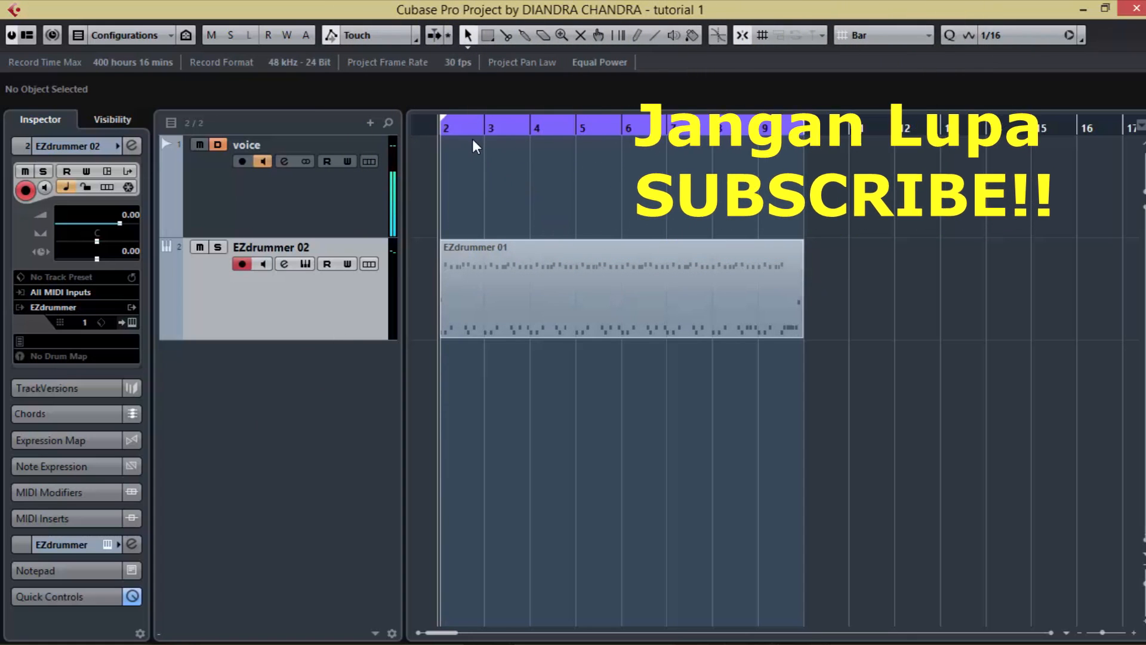
Step: Select the EZdrummer 01 part and open the EZdrummer instrument window for its track
click(553, 287)
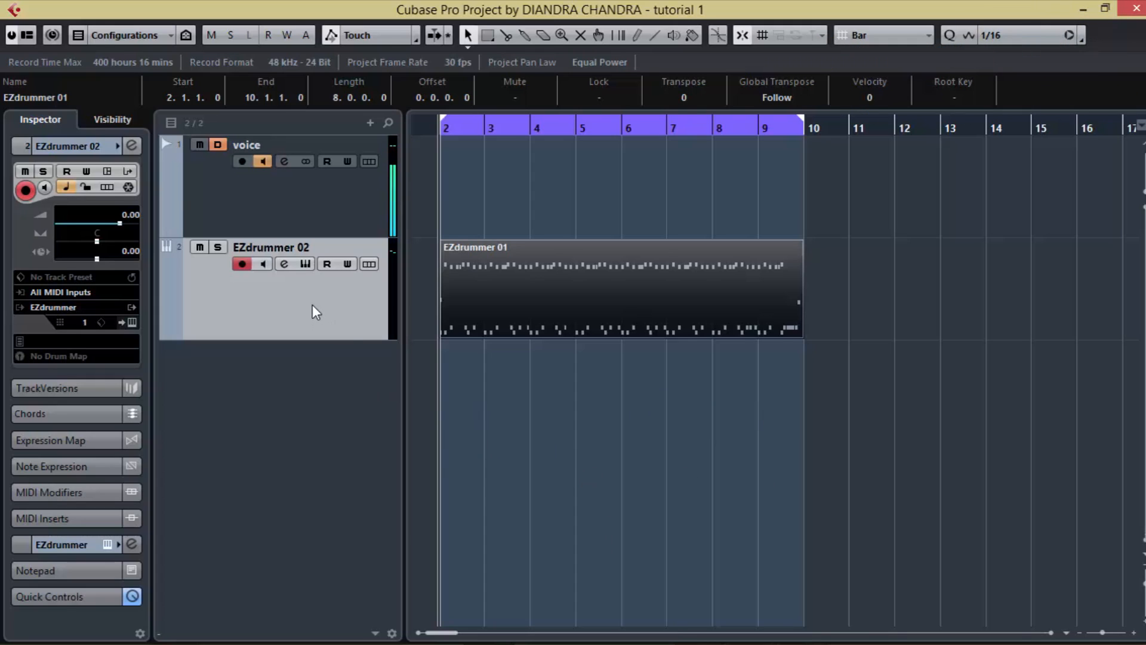
click(132, 322)
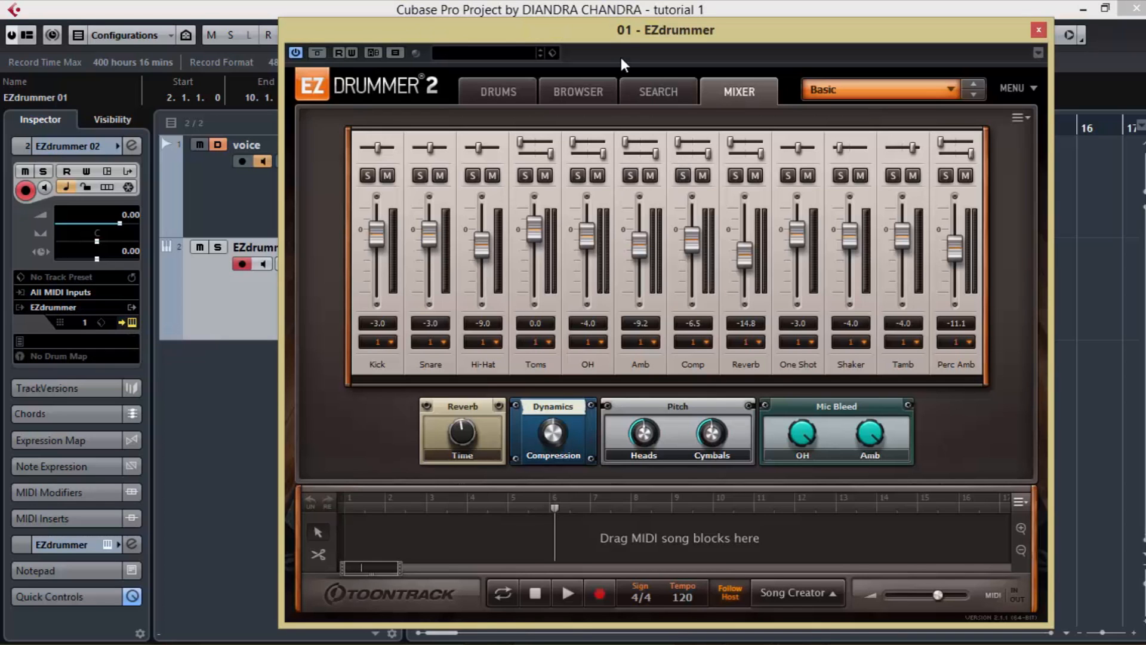
drag(626, 38, 579, 35)
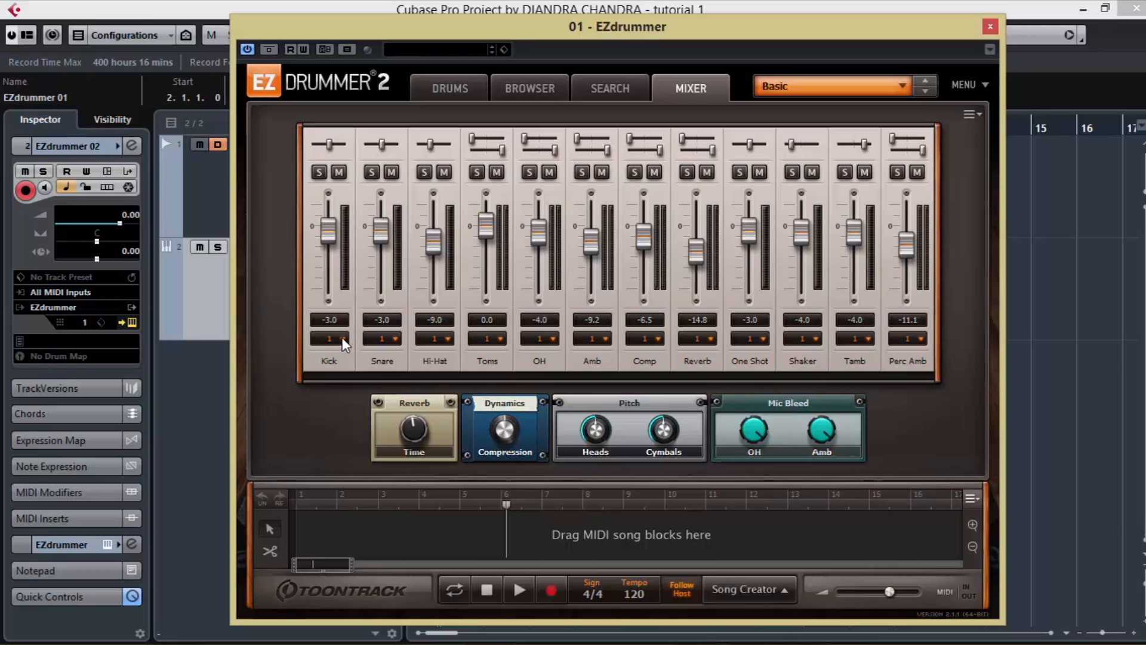
Step: Assign separate EZdrummer mixer outputs: Snare to Output 2, Hi-Hat to 3, Toms to 4, OH to 5 and Amb to 6
click(392, 336)
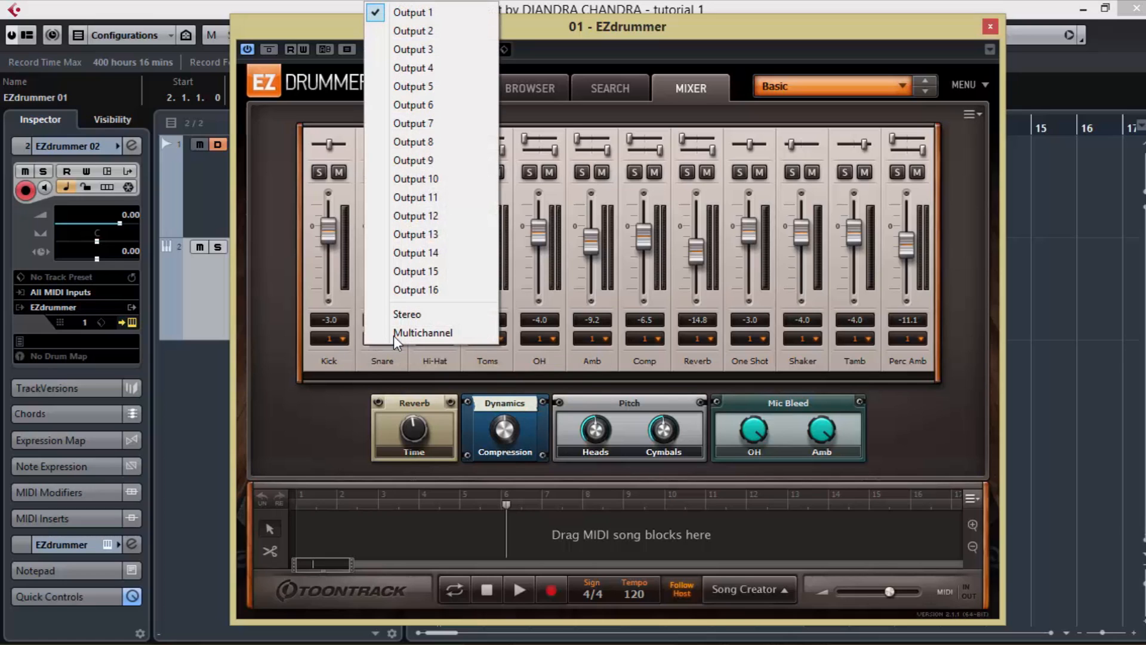
click(436, 31)
click(446, 339)
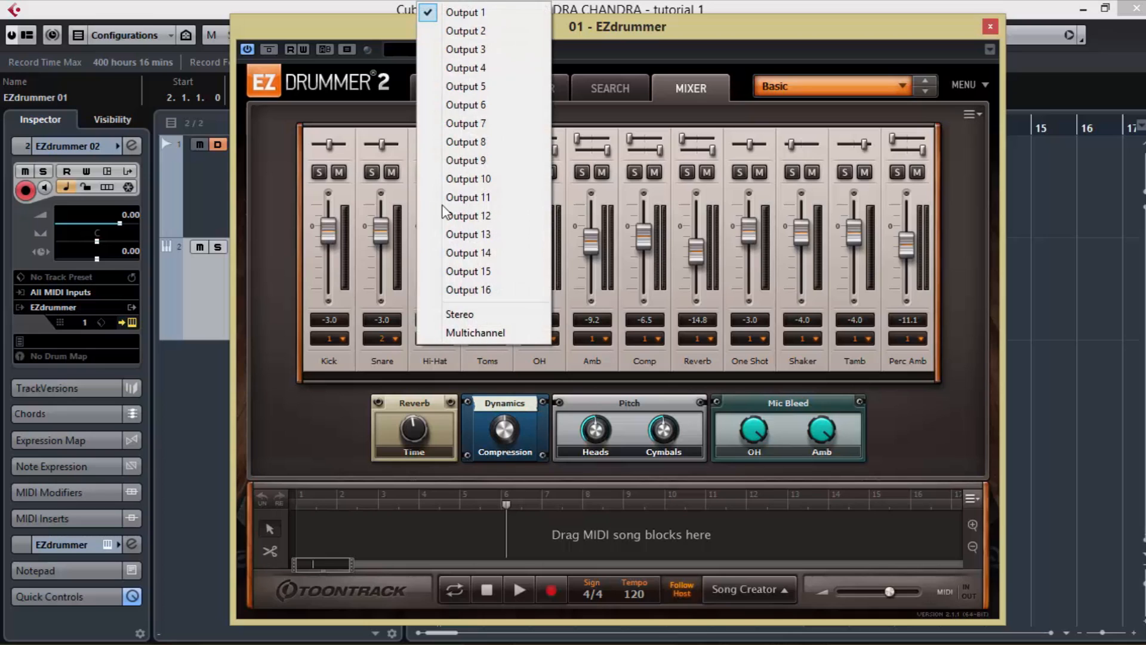
click(444, 47)
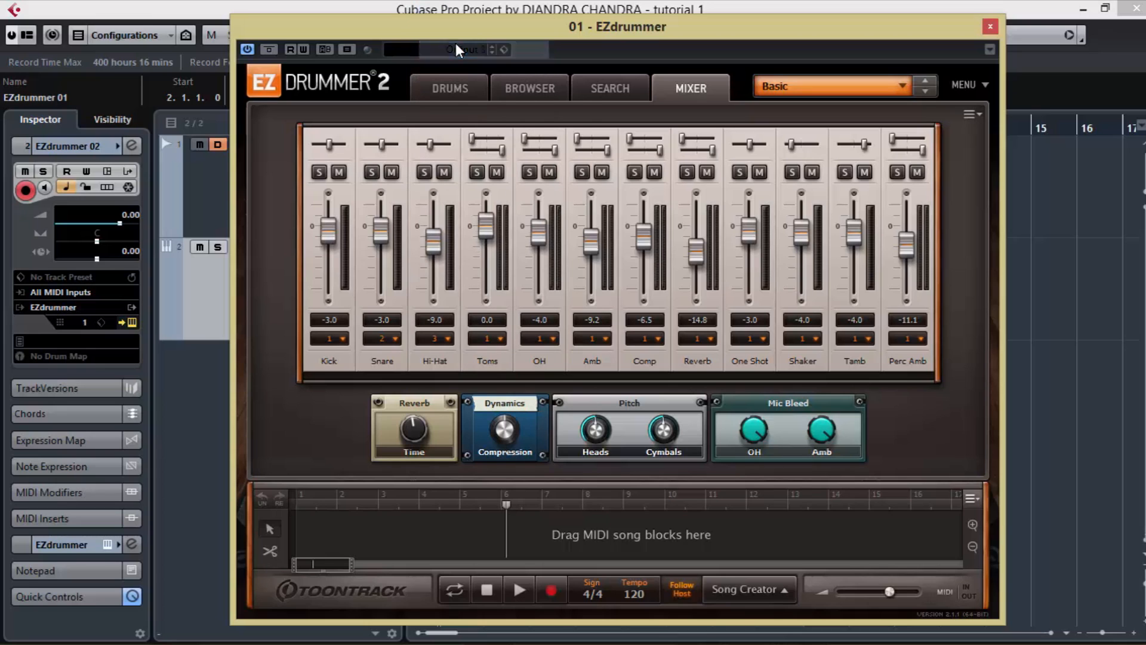
click(498, 338)
click(525, 64)
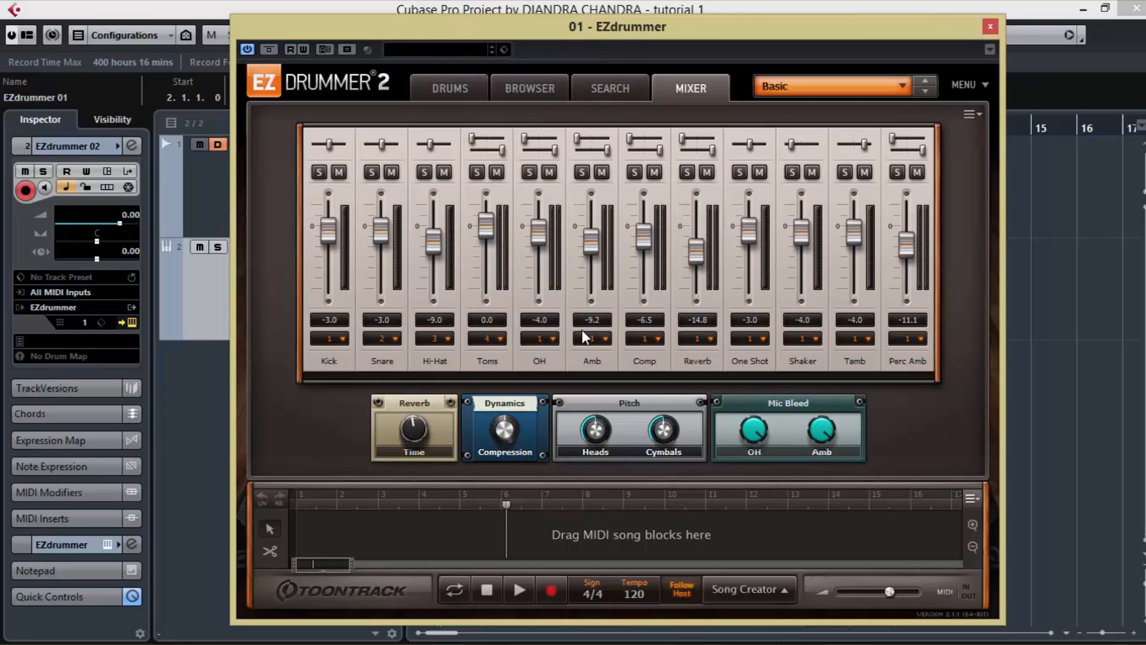
click(553, 339)
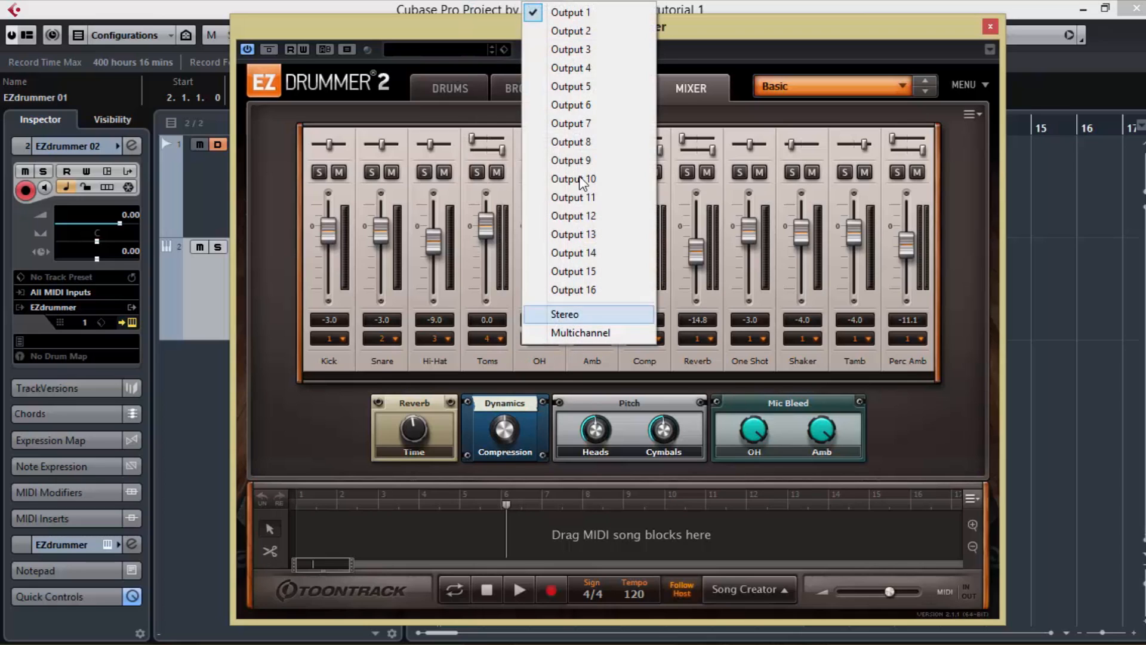
click(588, 87)
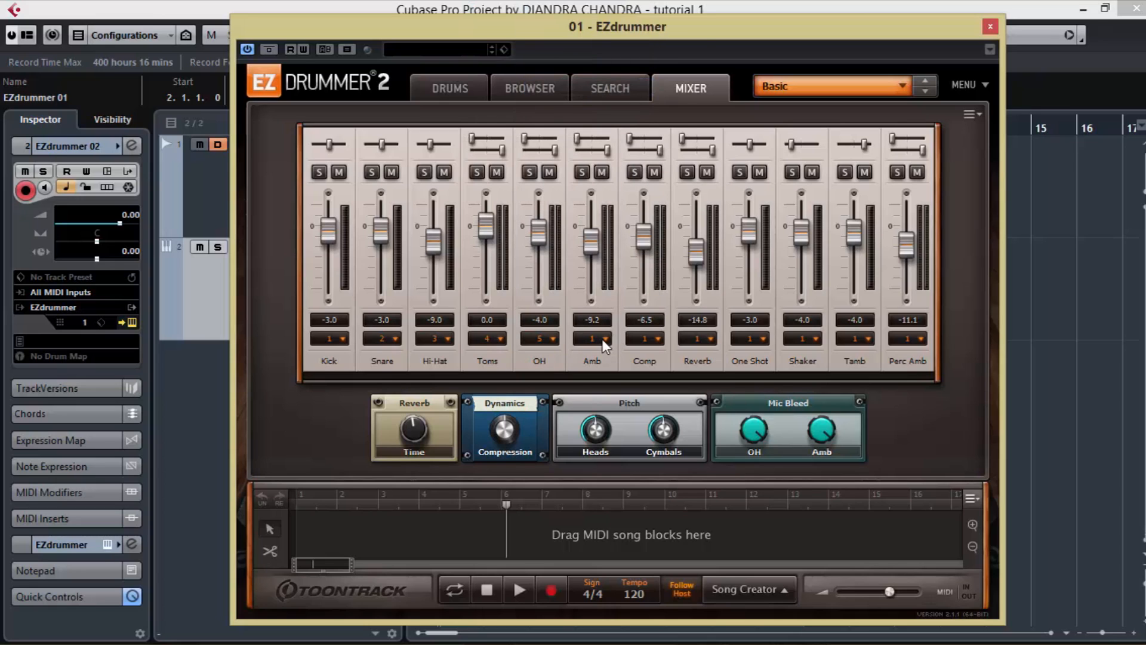
click(602, 339)
click(613, 105)
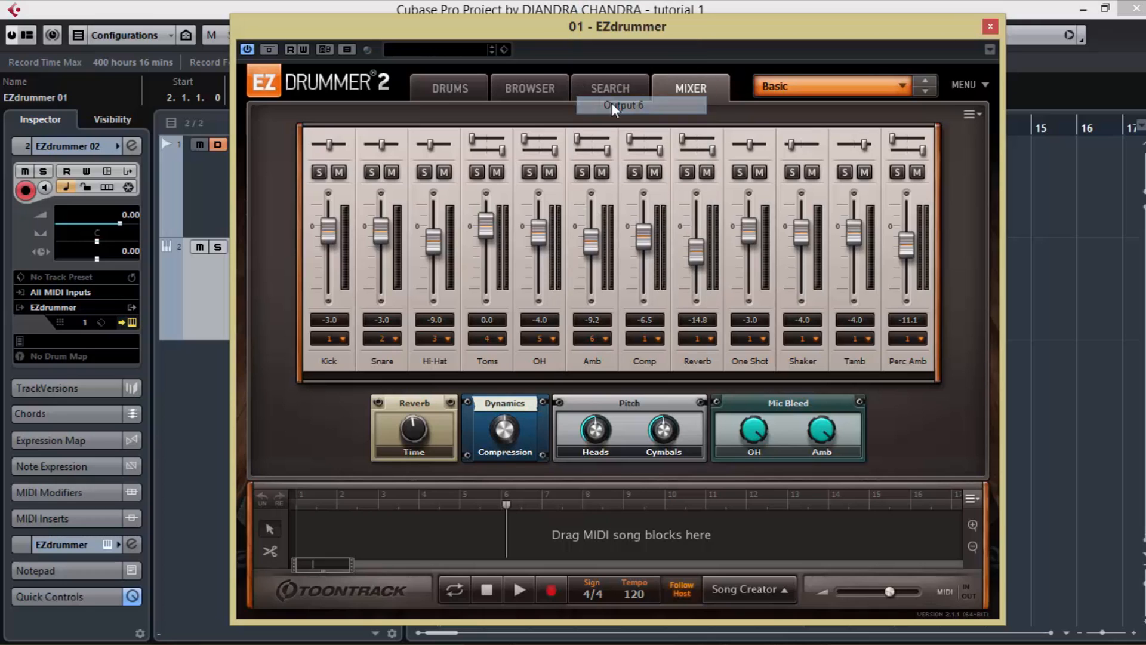
Step: Apply the Multichannel output assignment to the EZdrummer mixer and route Comp to Output 8
click(659, 336)
click(658, 337)
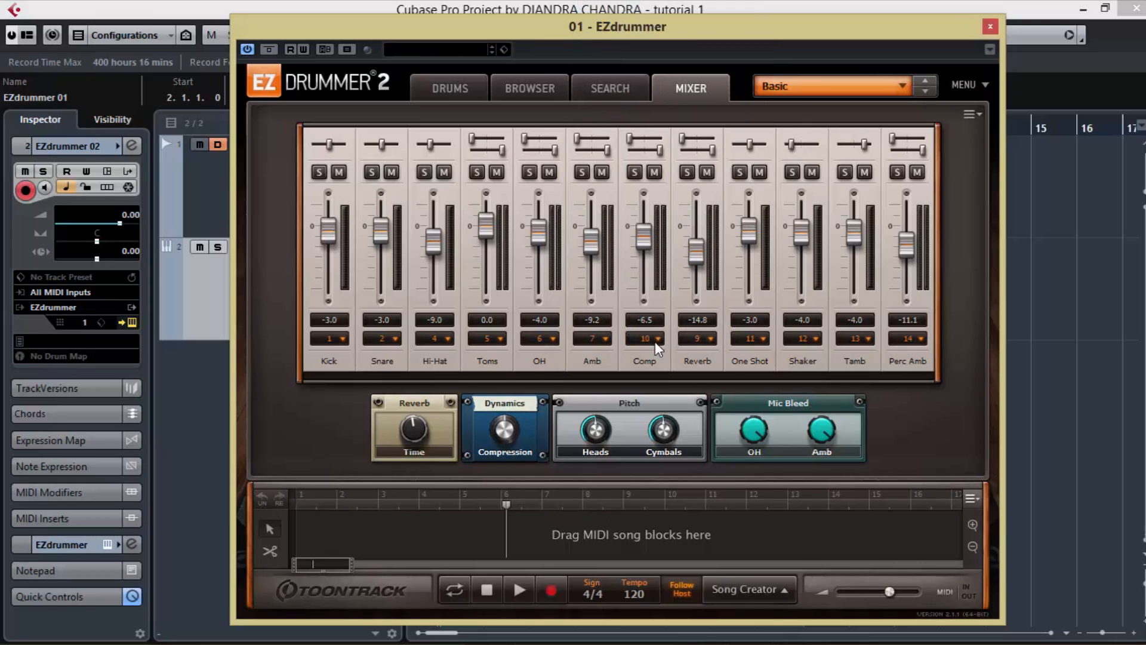
click(654, 338)
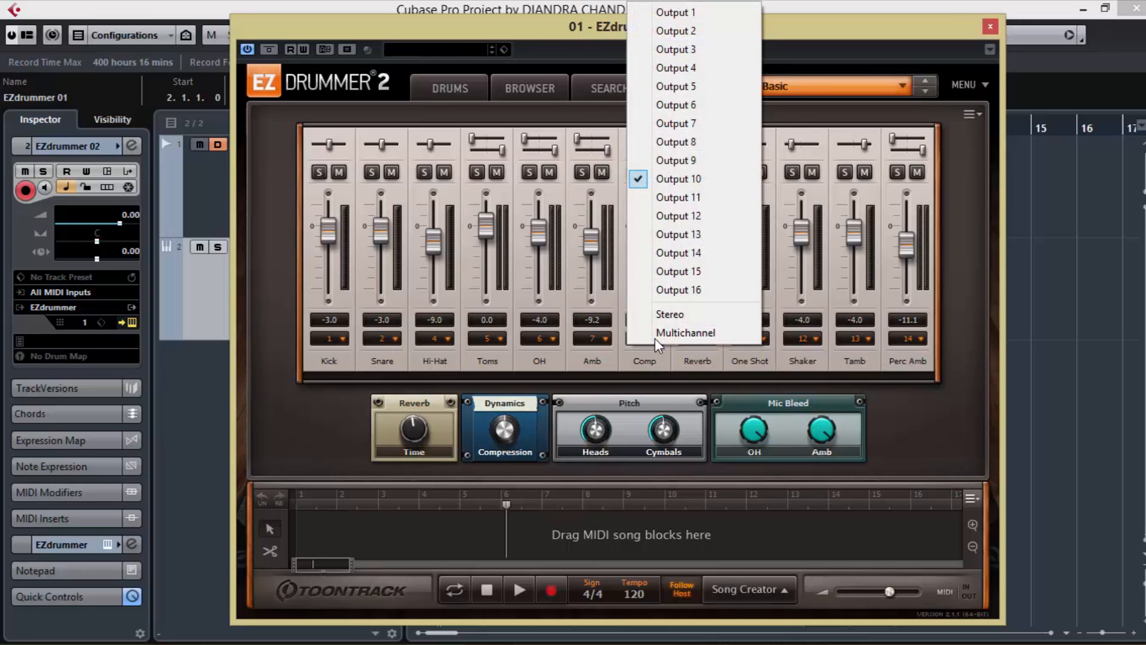
click(680, 142)
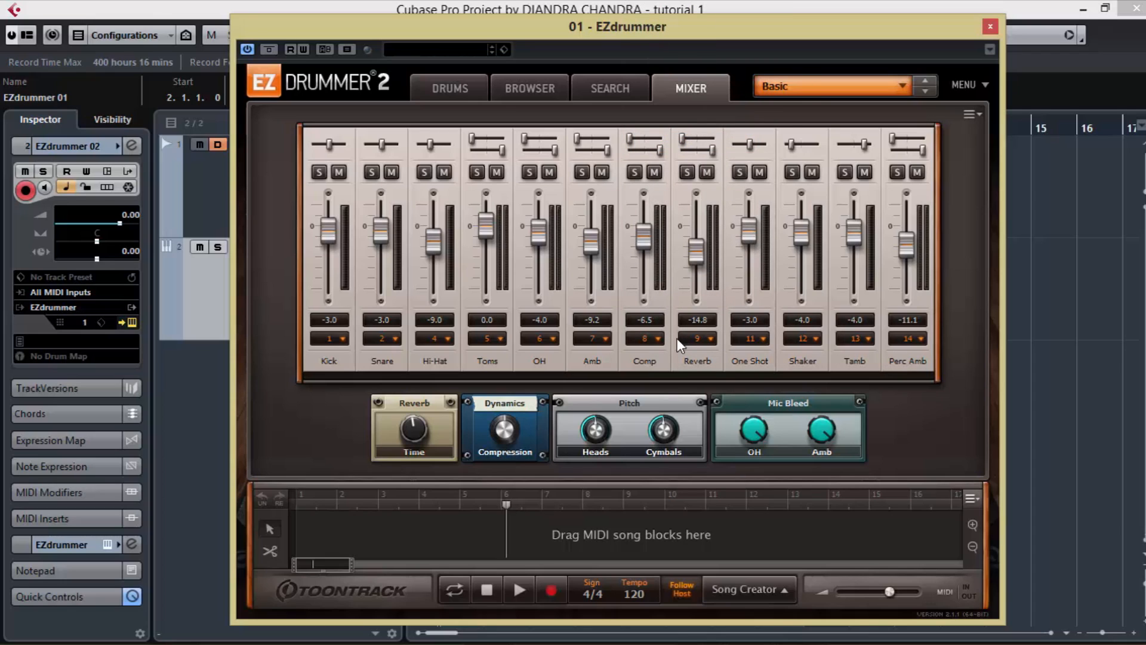
Step: Apply the Multichannel output assignment from the Kick channel during playback, and close the EZdrummer window after stopping
key(space)
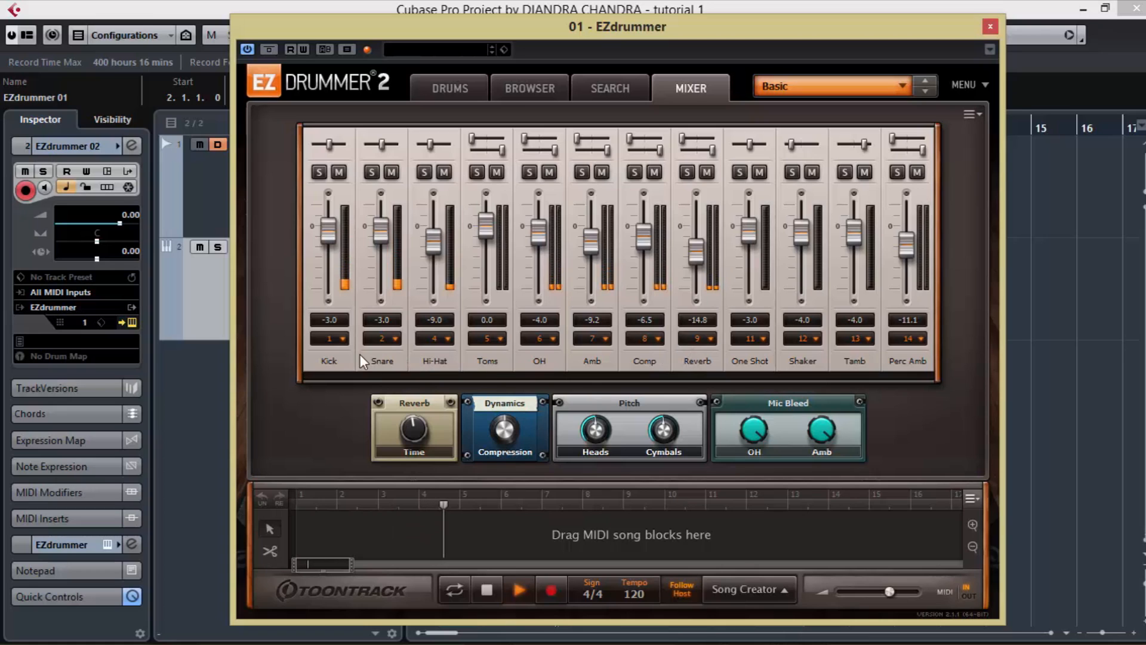
click(342, 339)
click(343, 339)
click(342, 339)
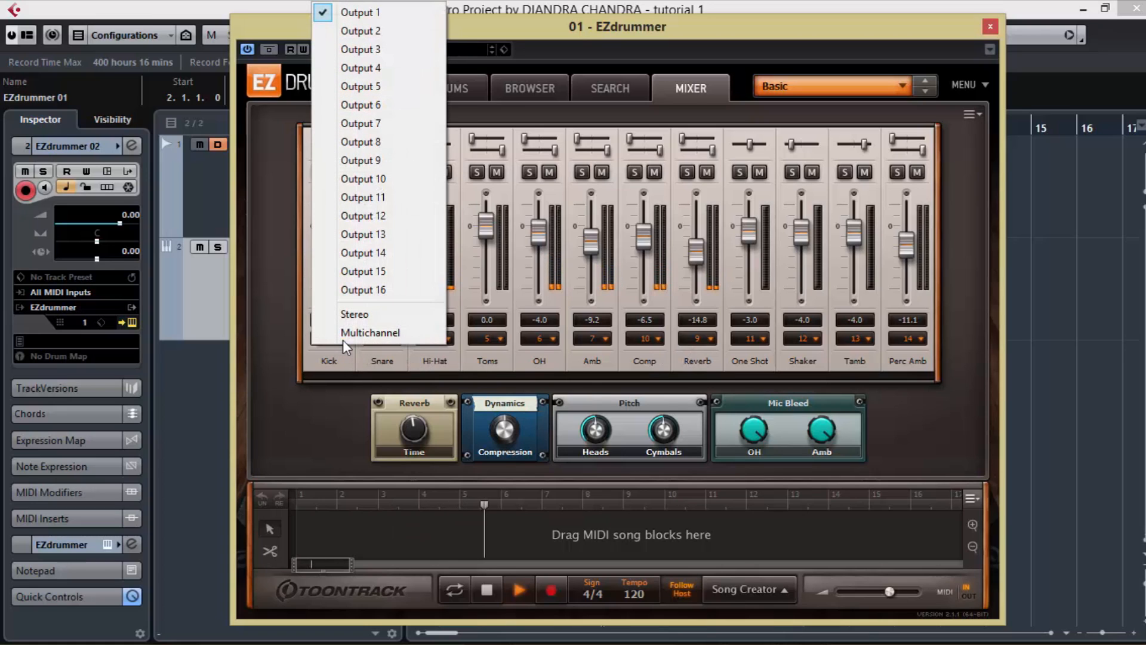
click(592, 37)
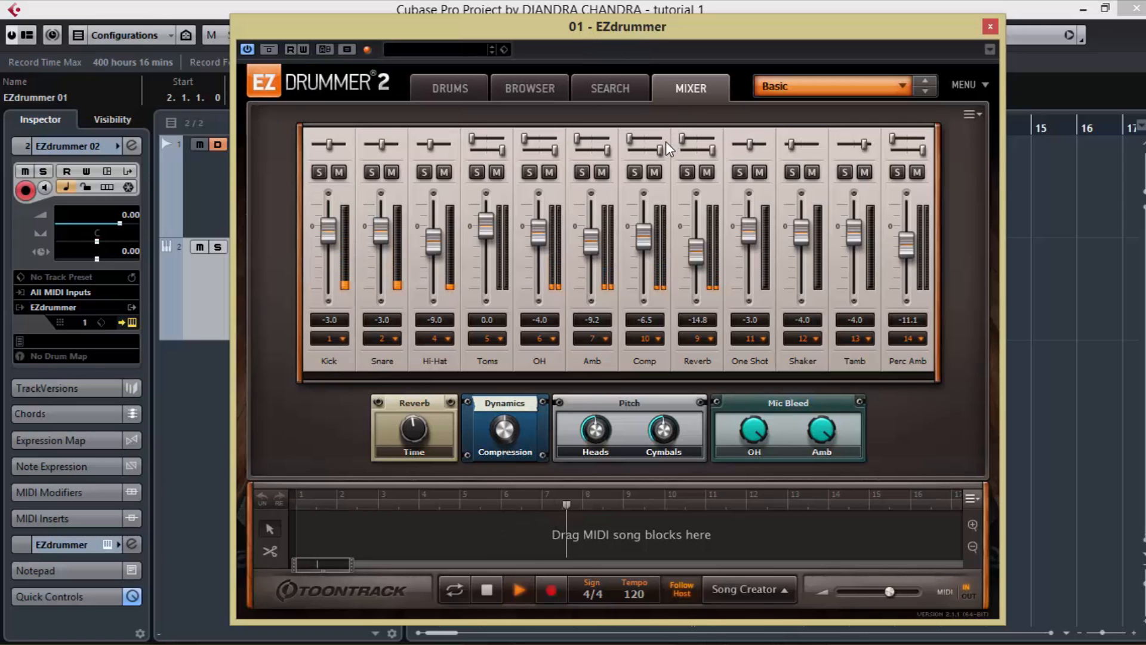
key(space)
drag(761, 27, 719, 37)
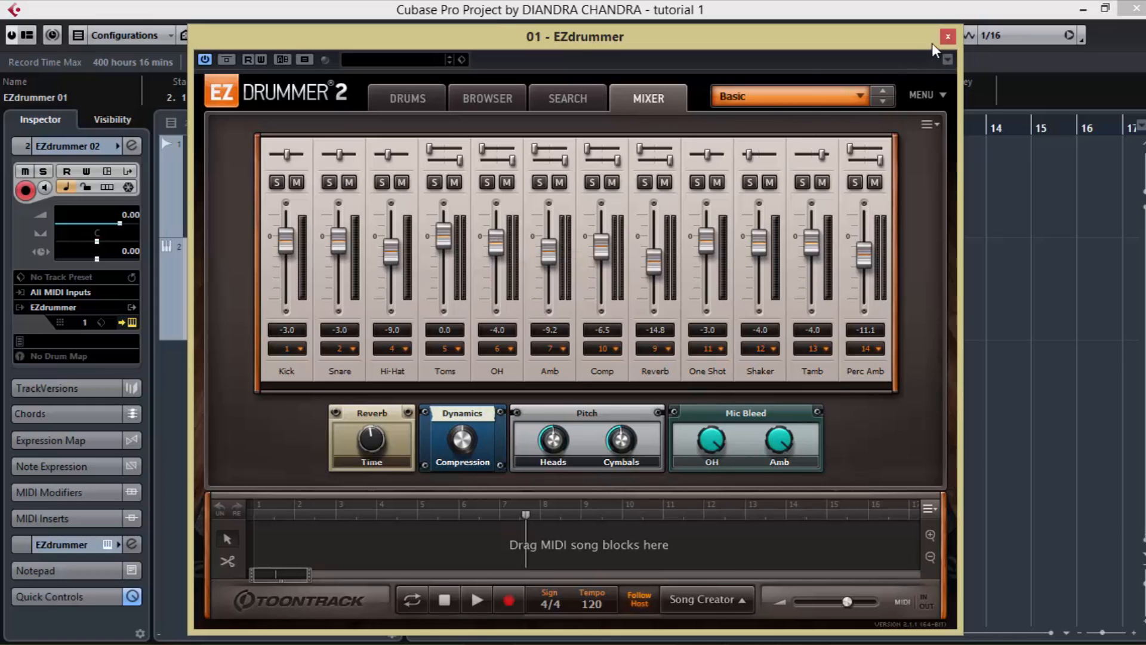
click(948, 37)
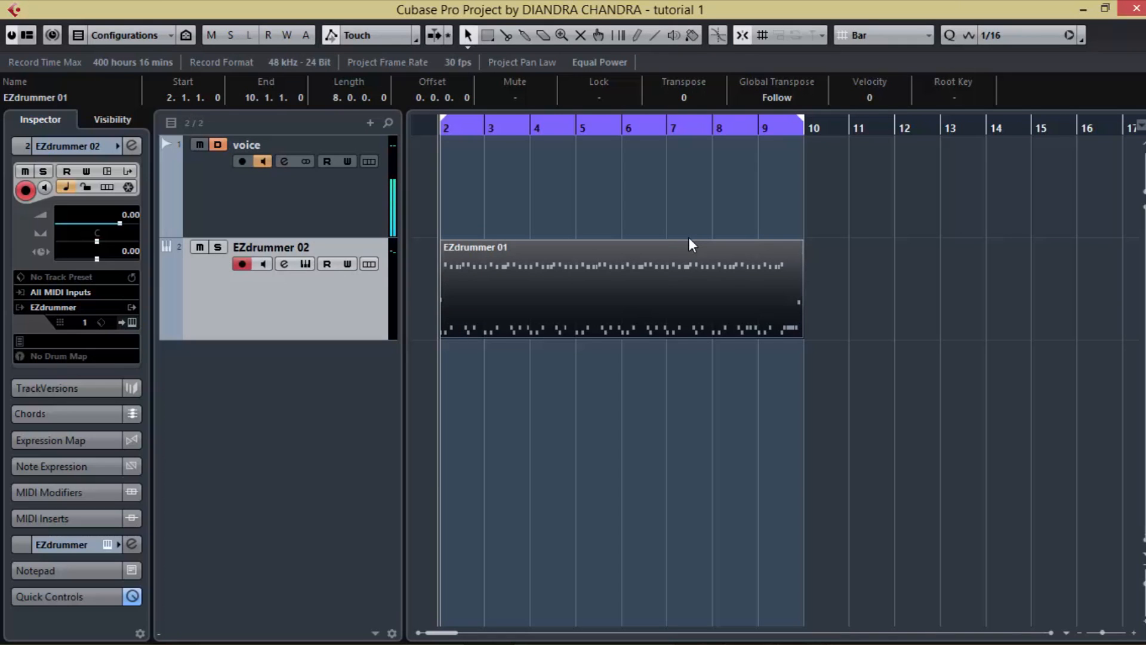
Step: Activate EZdrummer's stereo outputs EZ2 through EZ8 in the VST Instruments rack and close the rack
click(689, 243)
key(F11)
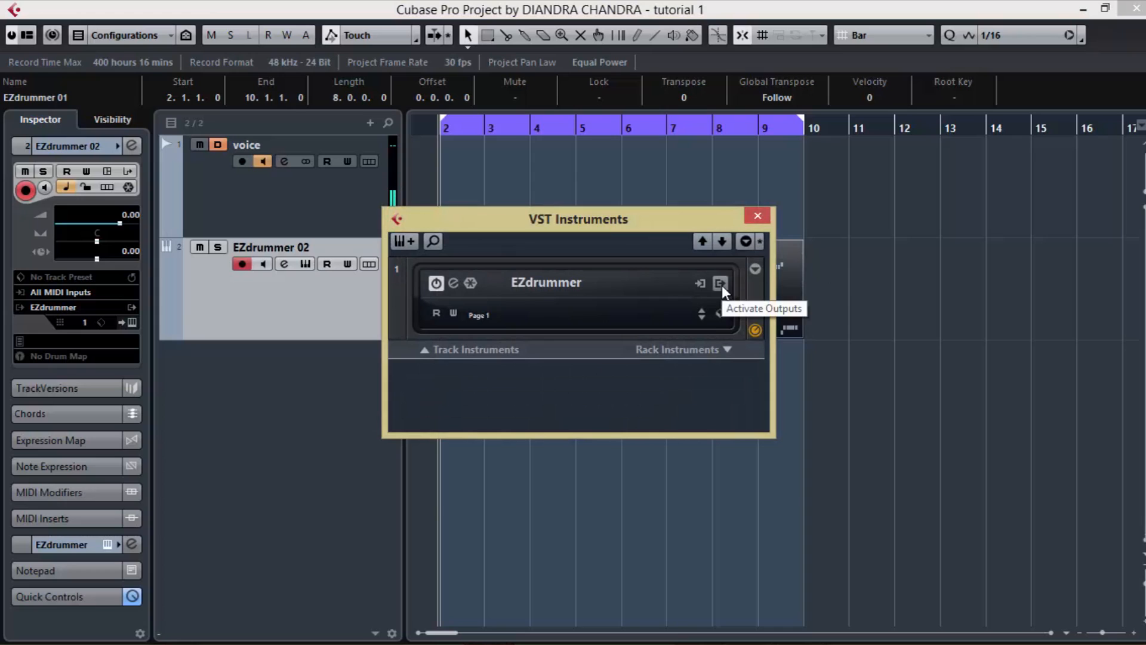
click(720, 284)
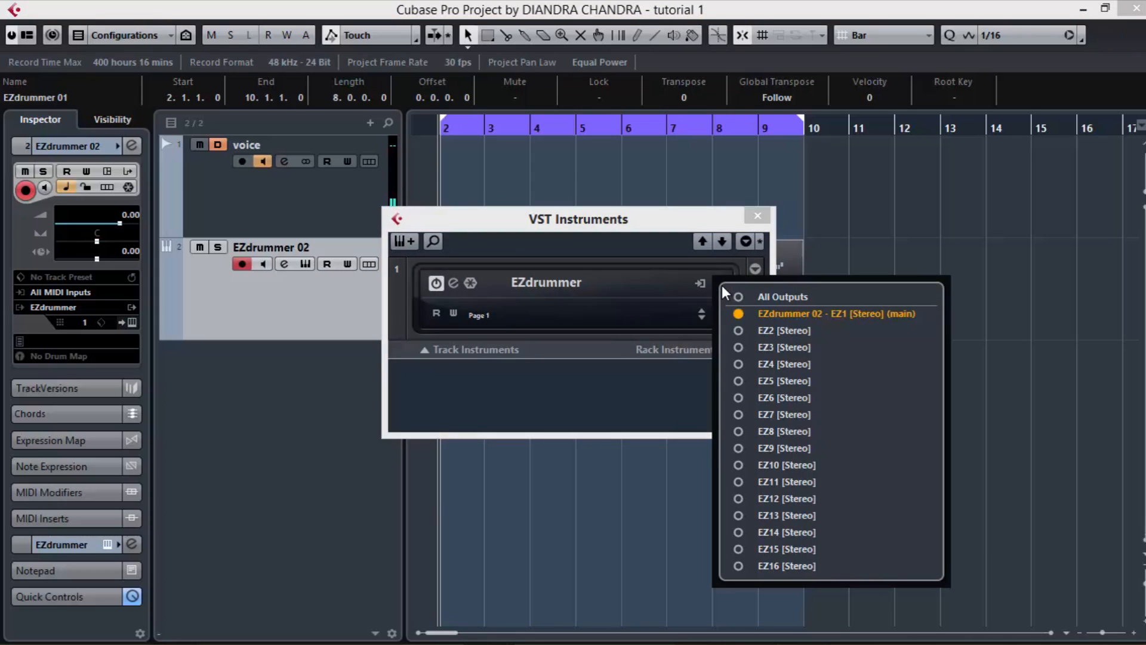
click(736, 329)
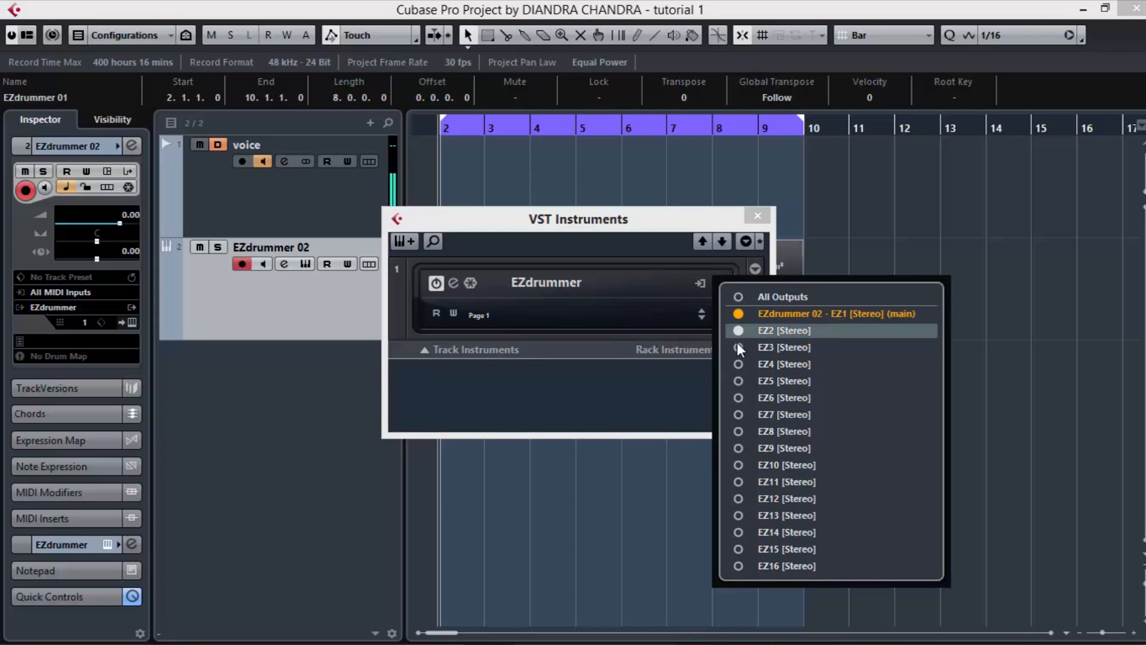
click(738, 347)
click(738, 364)
click(738, 381)
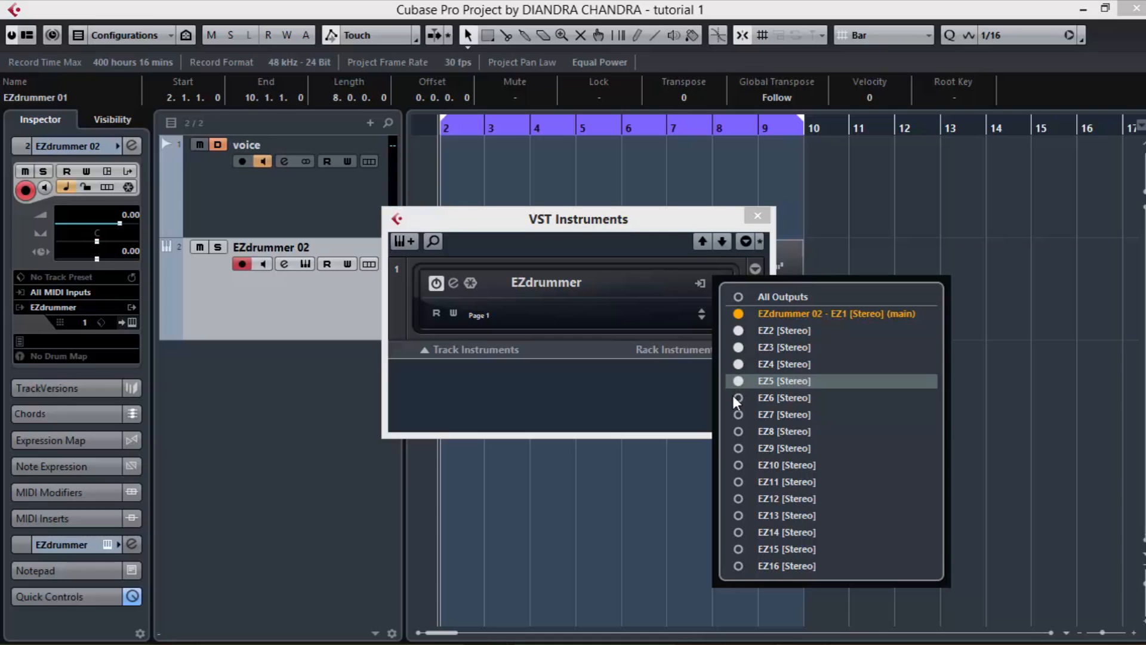
click(734, 397)
click(736, 414)
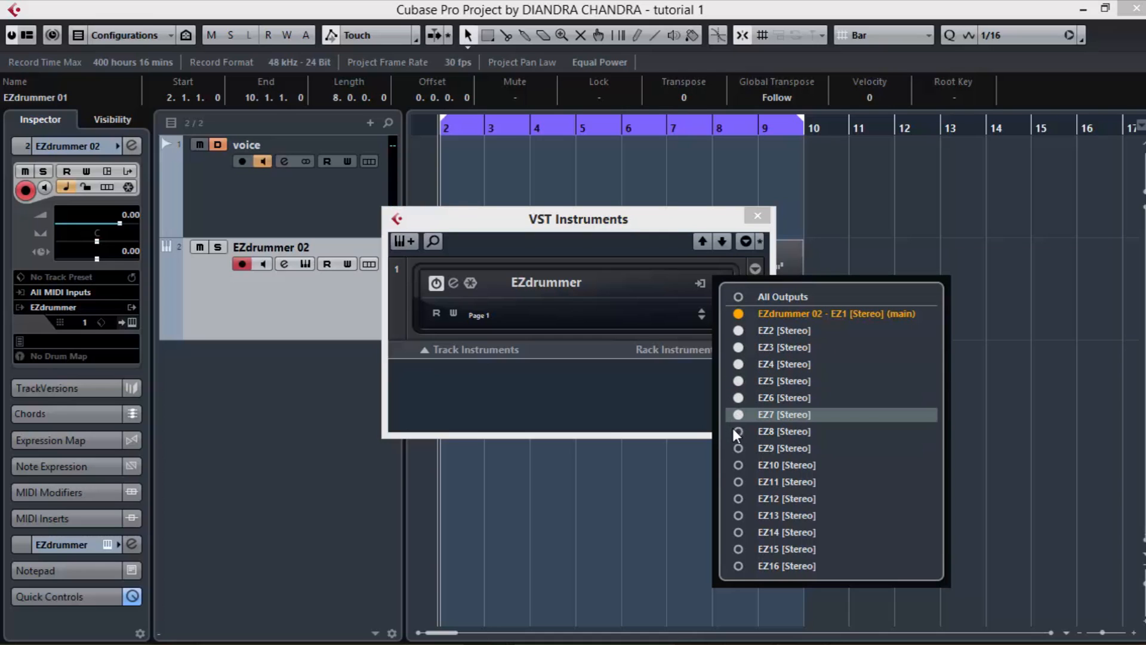
click(733, 426)
click(752, 222)
click(753, 220)
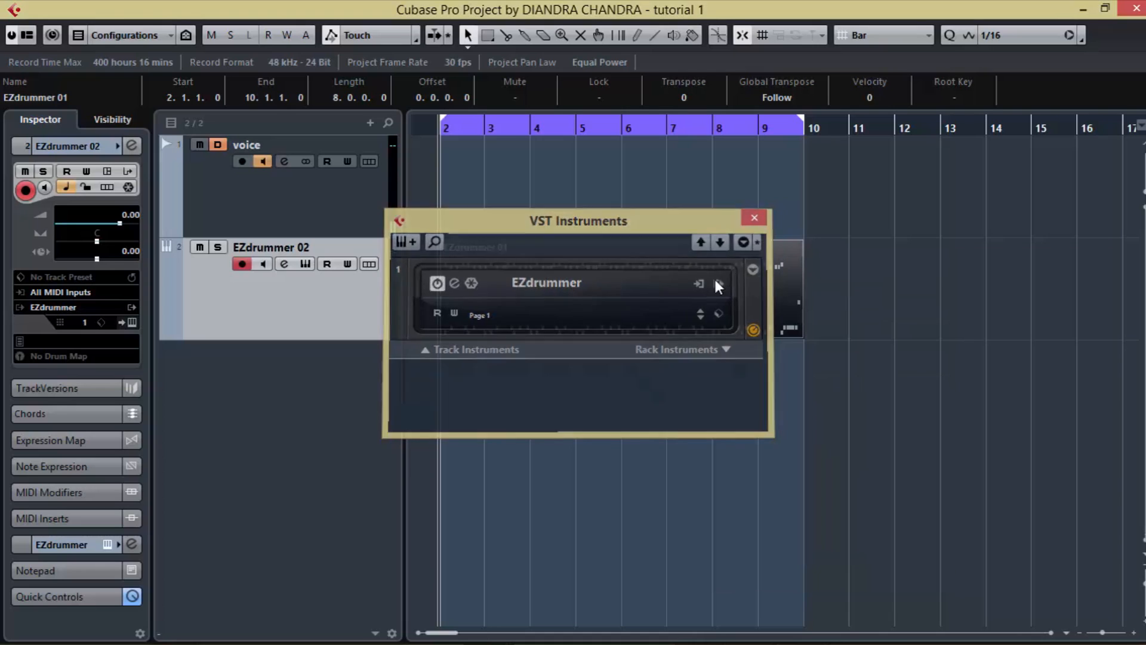
Step: Open the MixConsole and play the drum part to check the levels on the separate EZ channels
key(space)
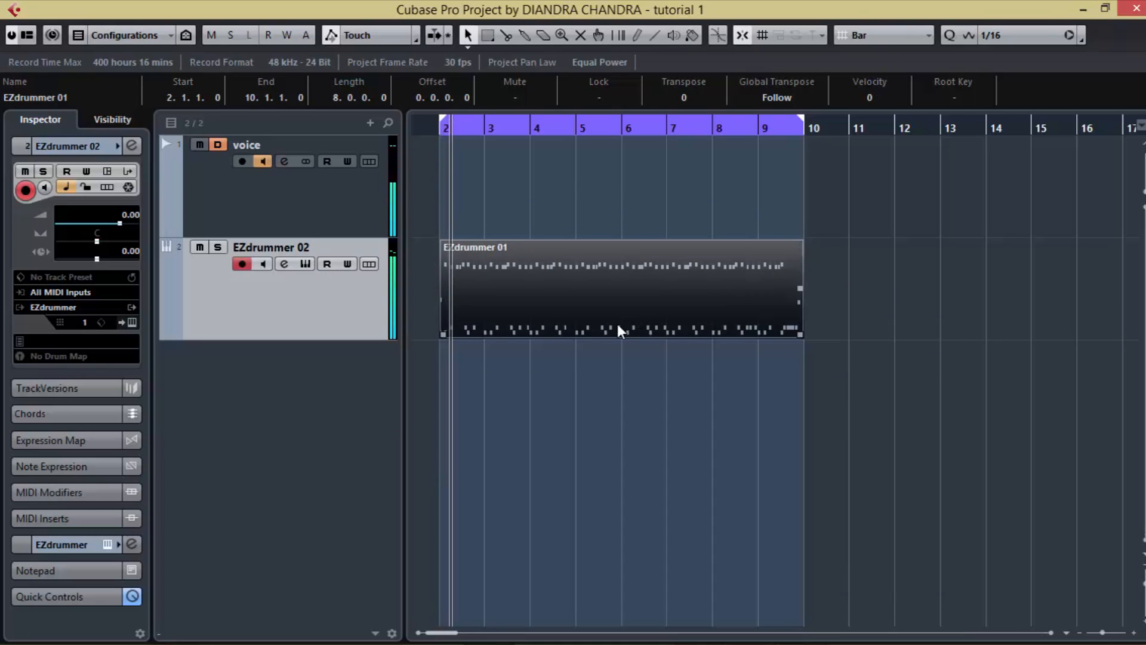
key(space)
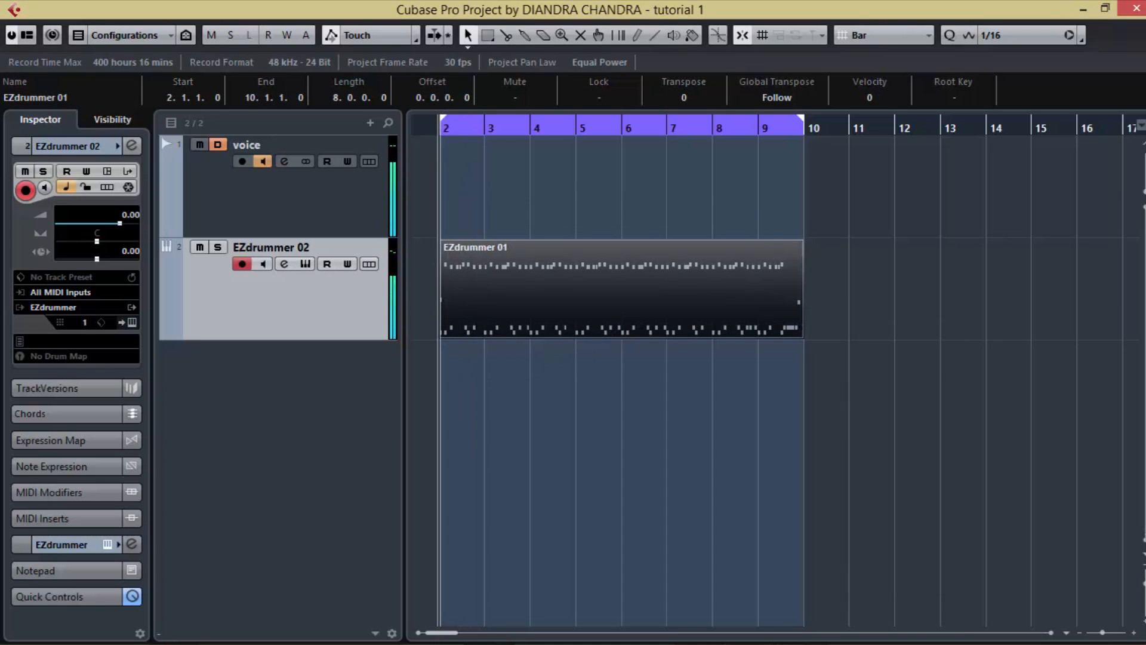
key(F3)
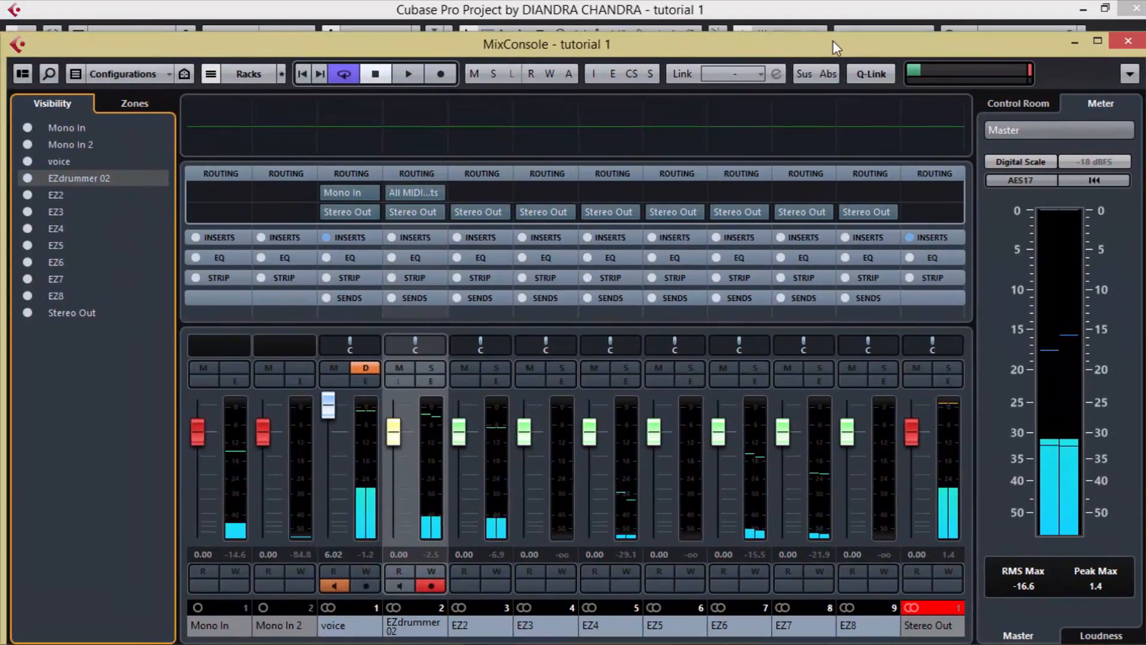
drag(832, 40, 836, 37)
key(space)
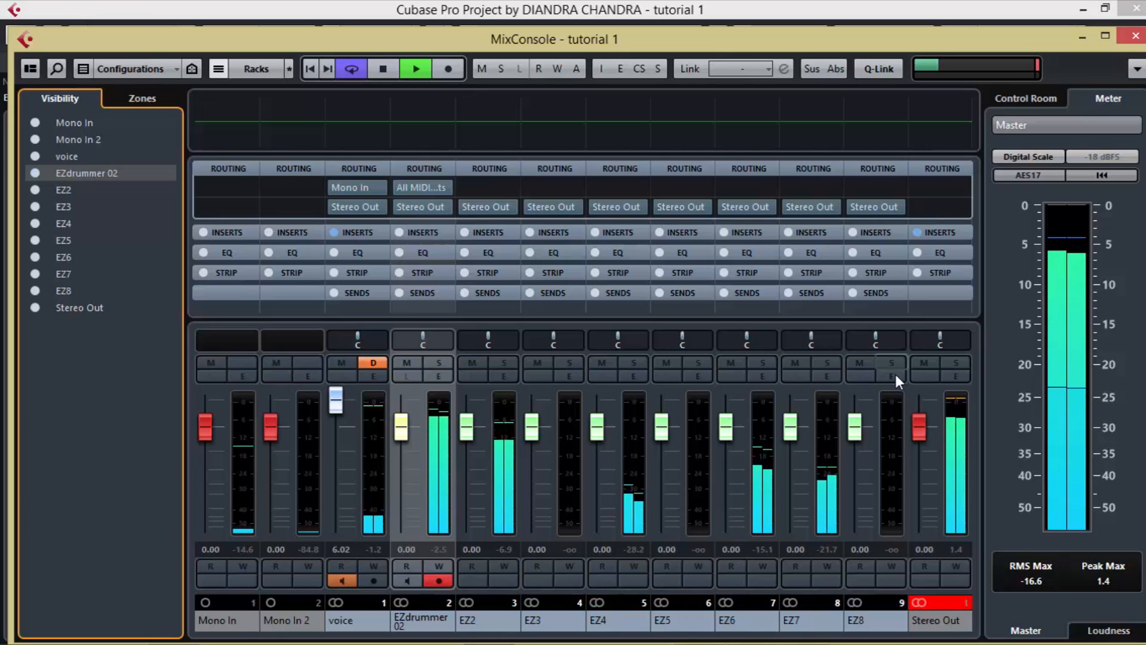
Step: Narrow all the channel strips in the MixConsole and stop playback
click(689, 478)
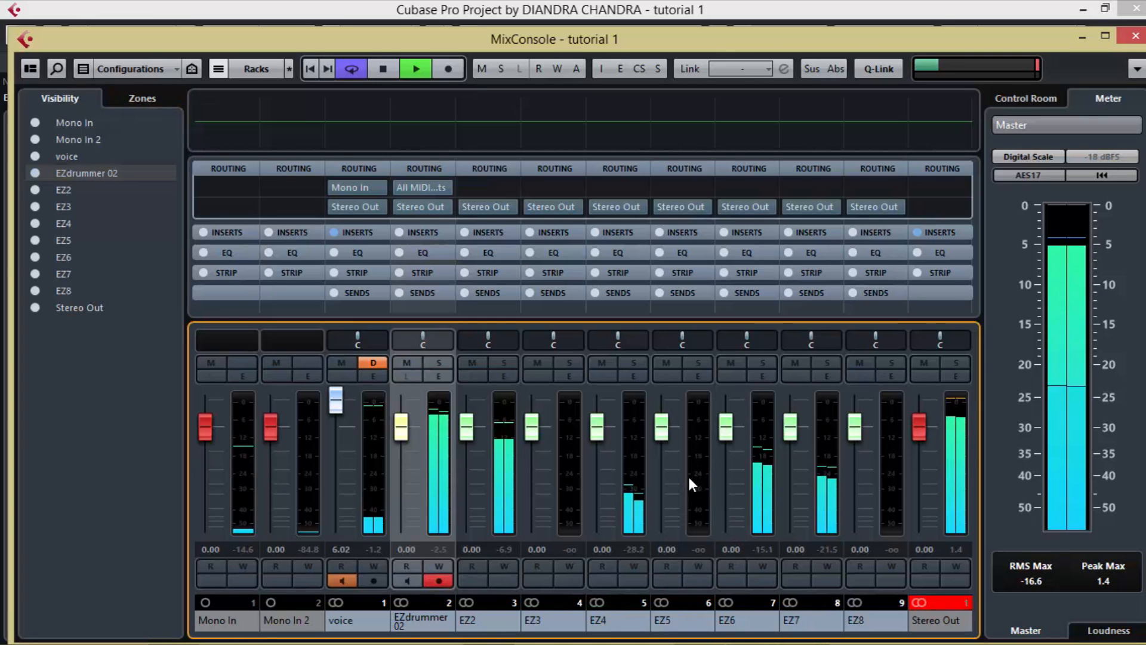
key(g)
key(g)
key(g)
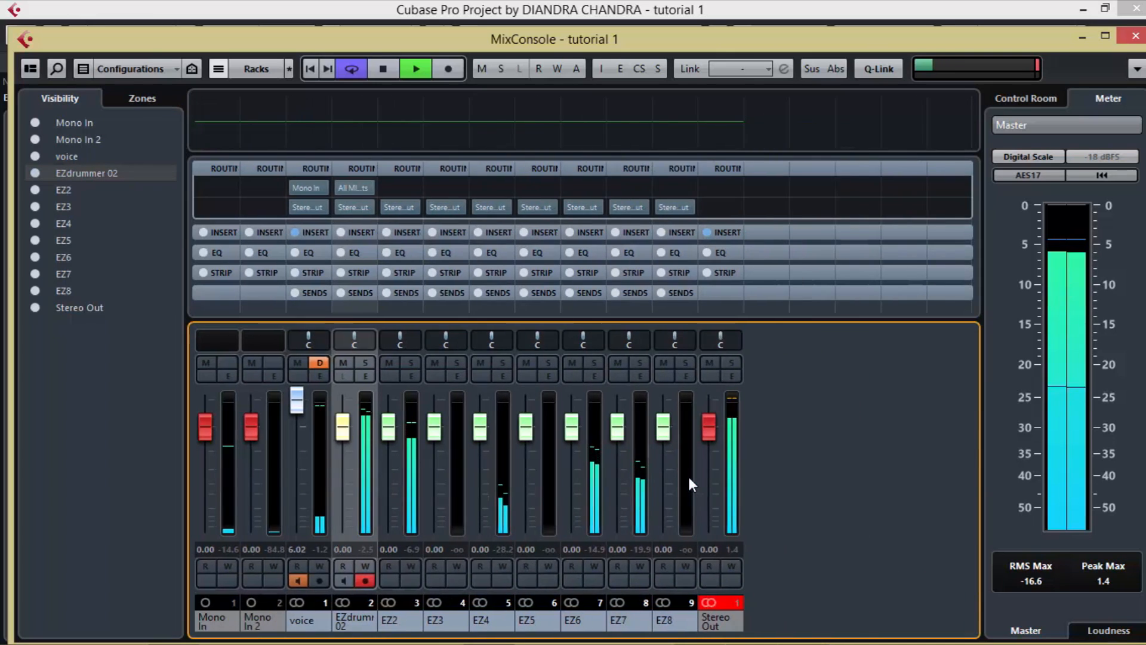
key(space)
Step: Hide the input channels in the MixConsole and close it with playback running
click(240, 70)
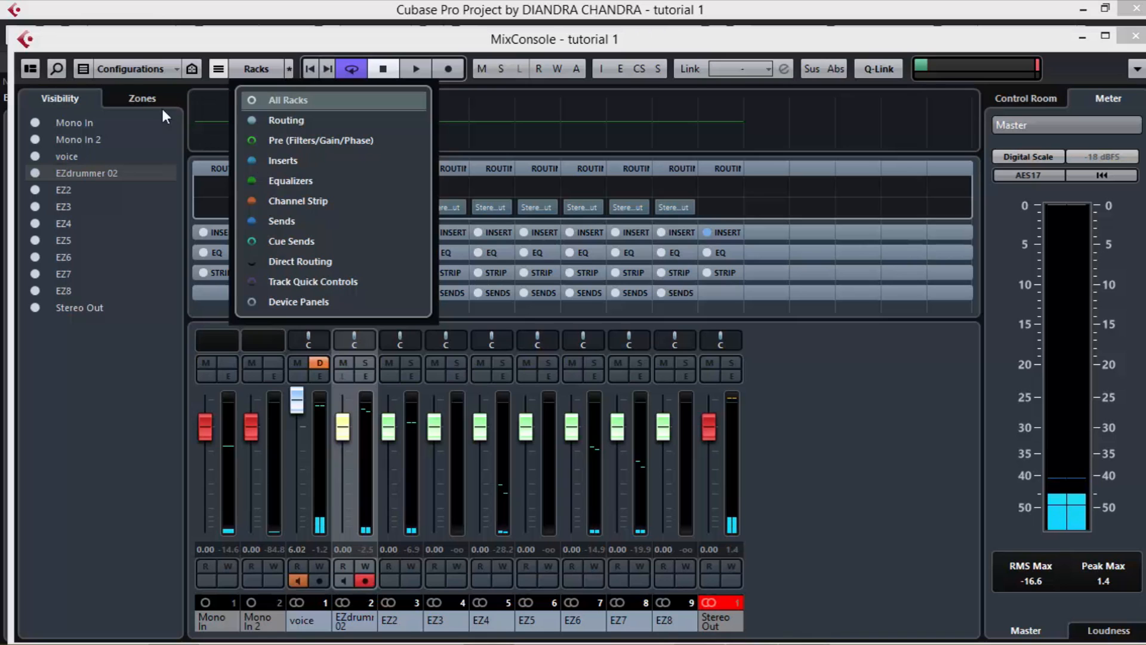
click(130, 70)
click(155, 67)
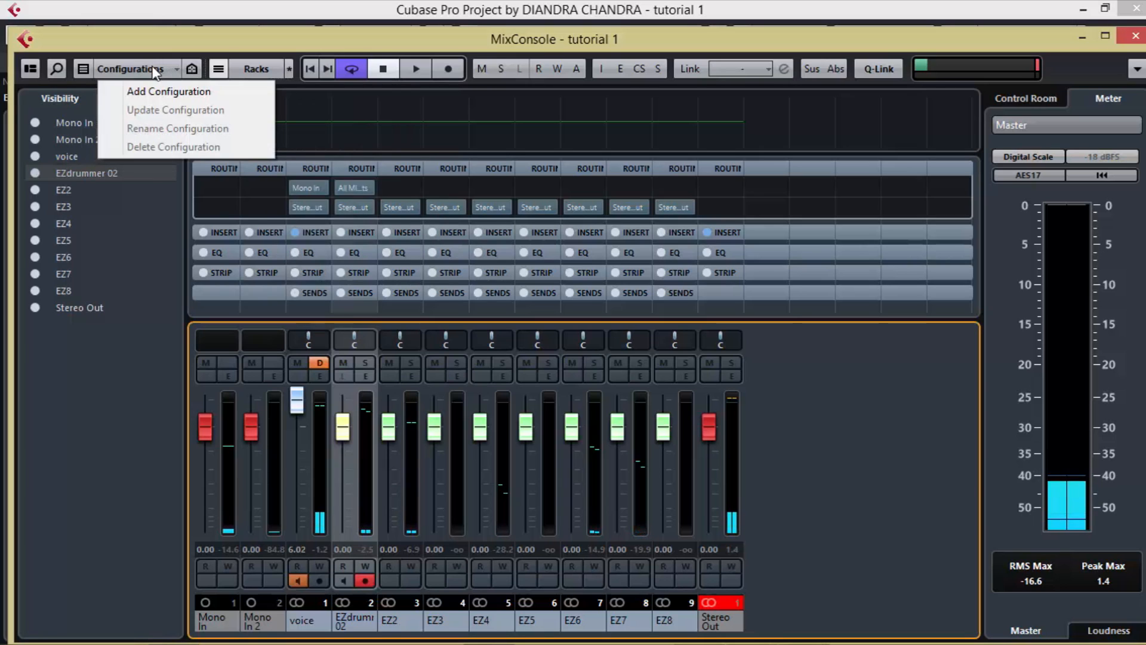
click(80, 73)
click(80, 72)
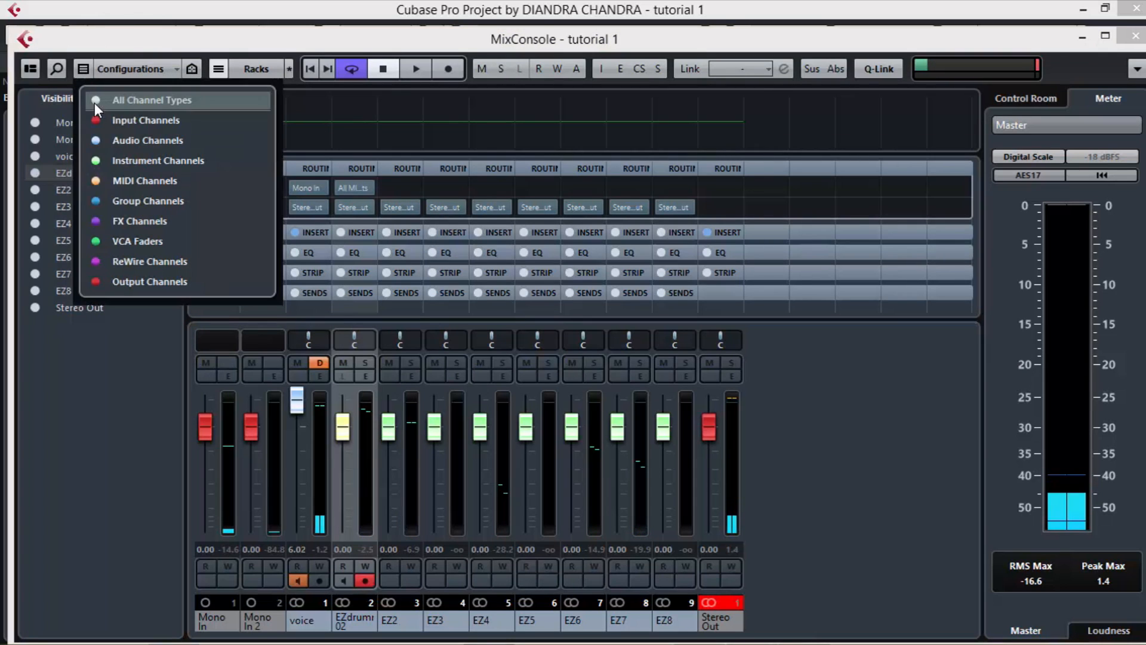
click(98, 118)
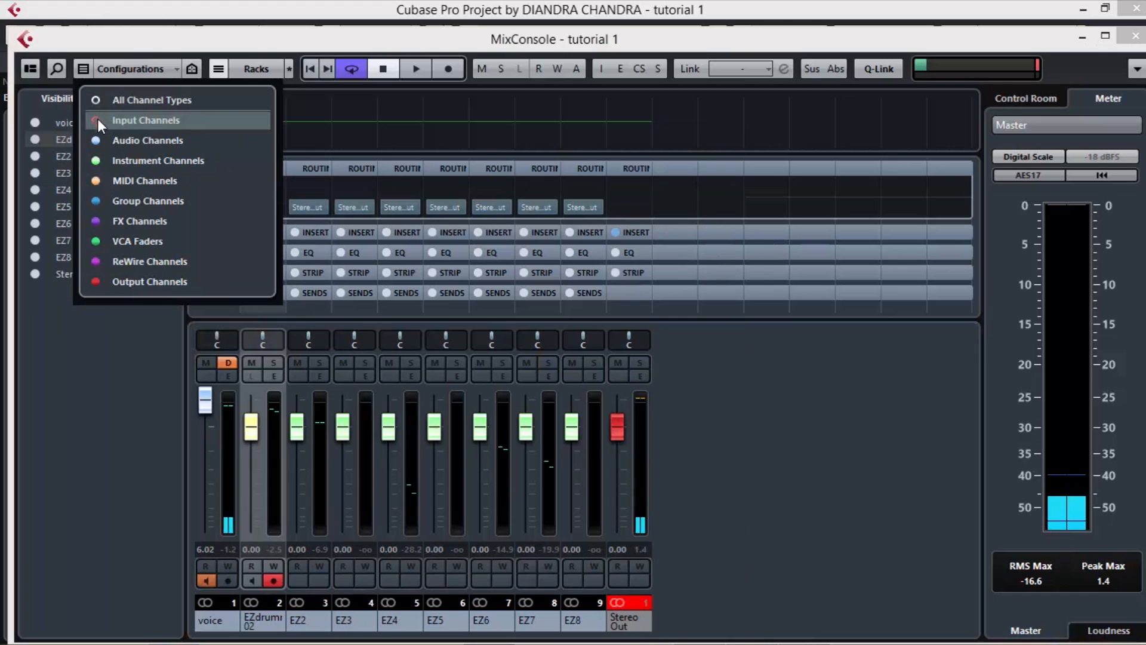
click(155, 478)
key(space)
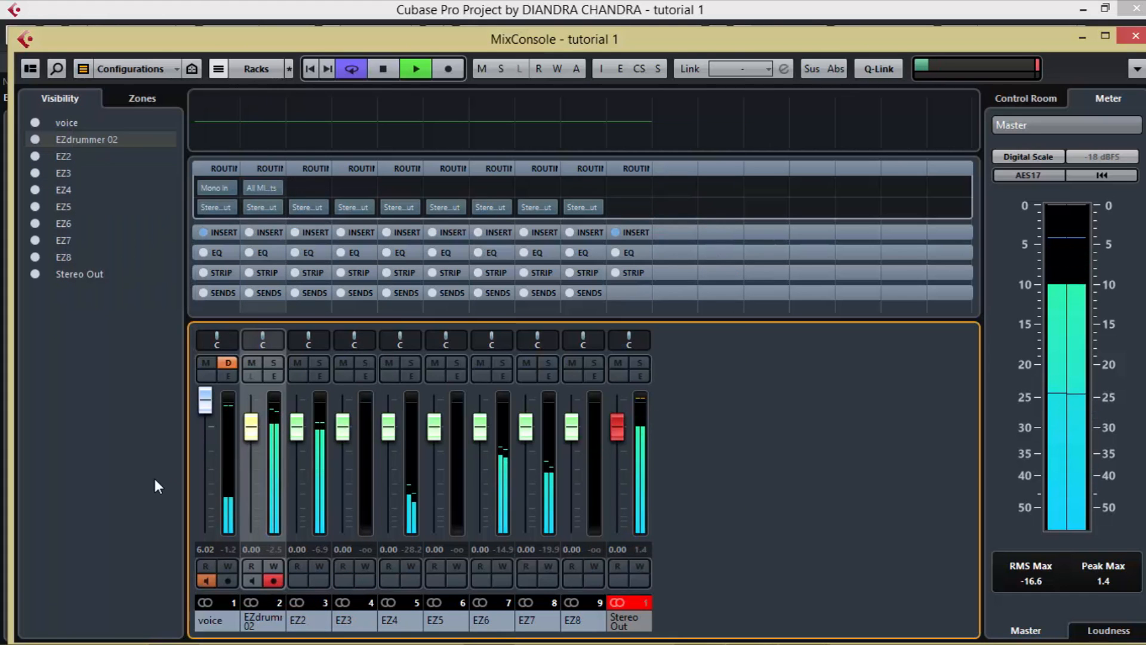
click(1135, 35)
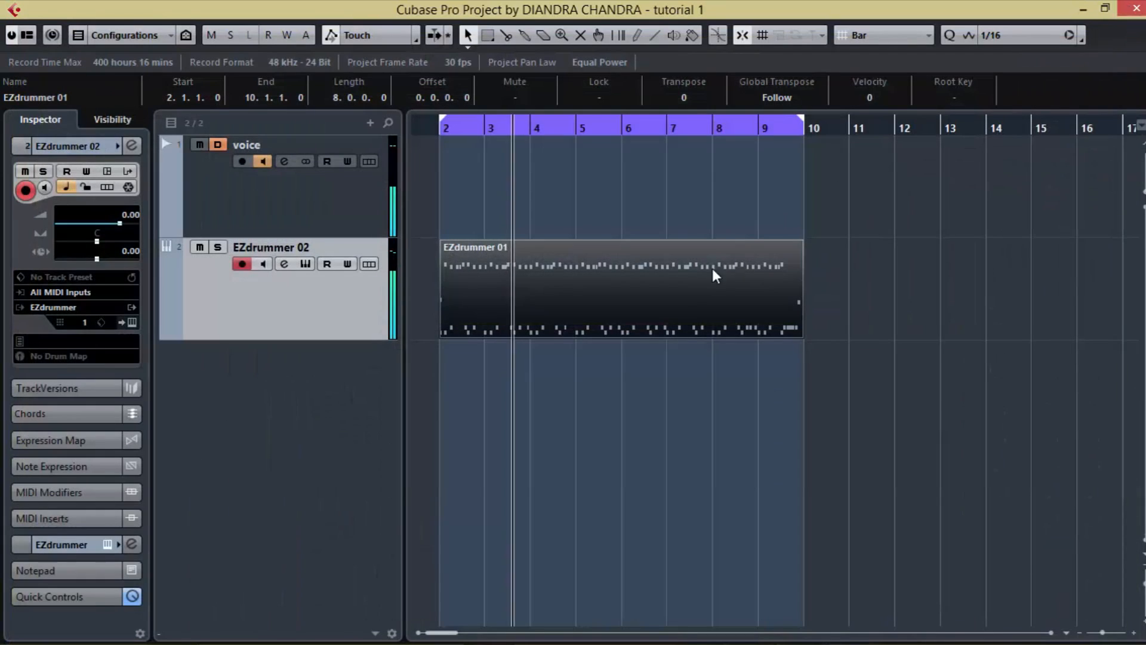
Step: Route the Comp channel in EZdrummer's mixer to Output 8, play the drum part to check the meters, and close the plug-in
click(133, 322)
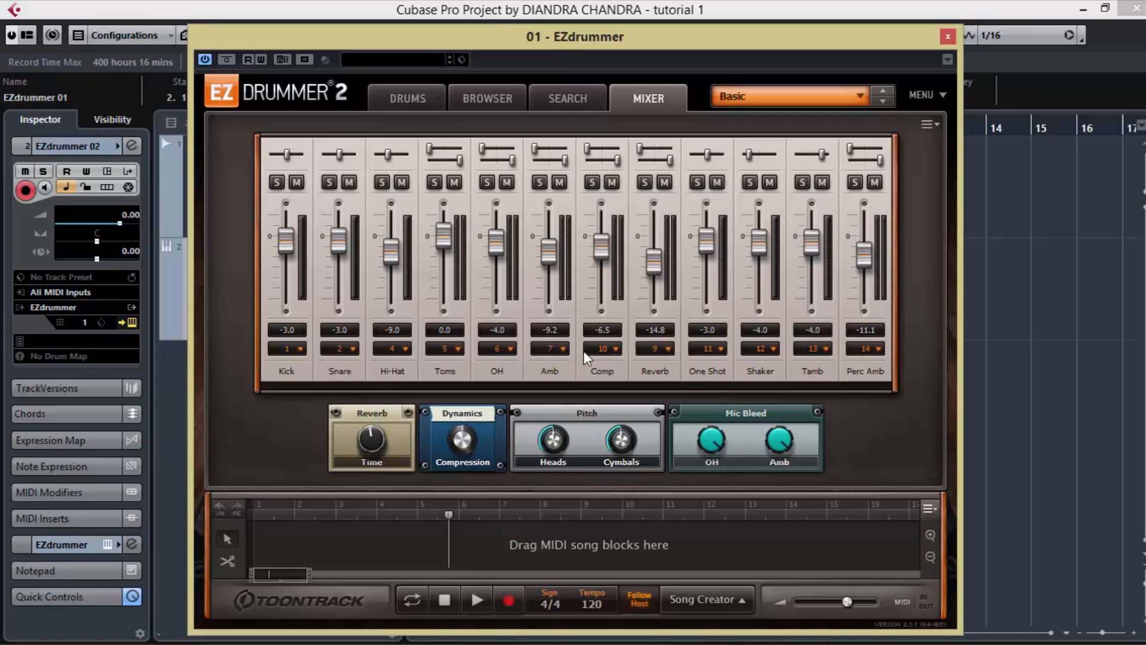
click(615, 349)
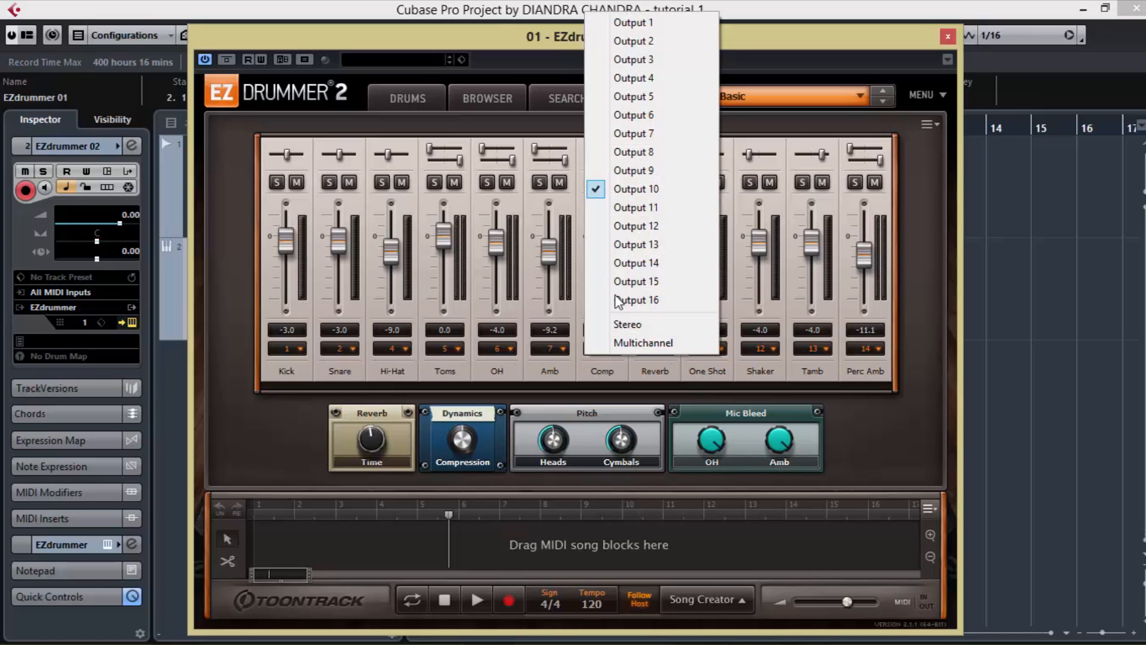
click(654, 152)
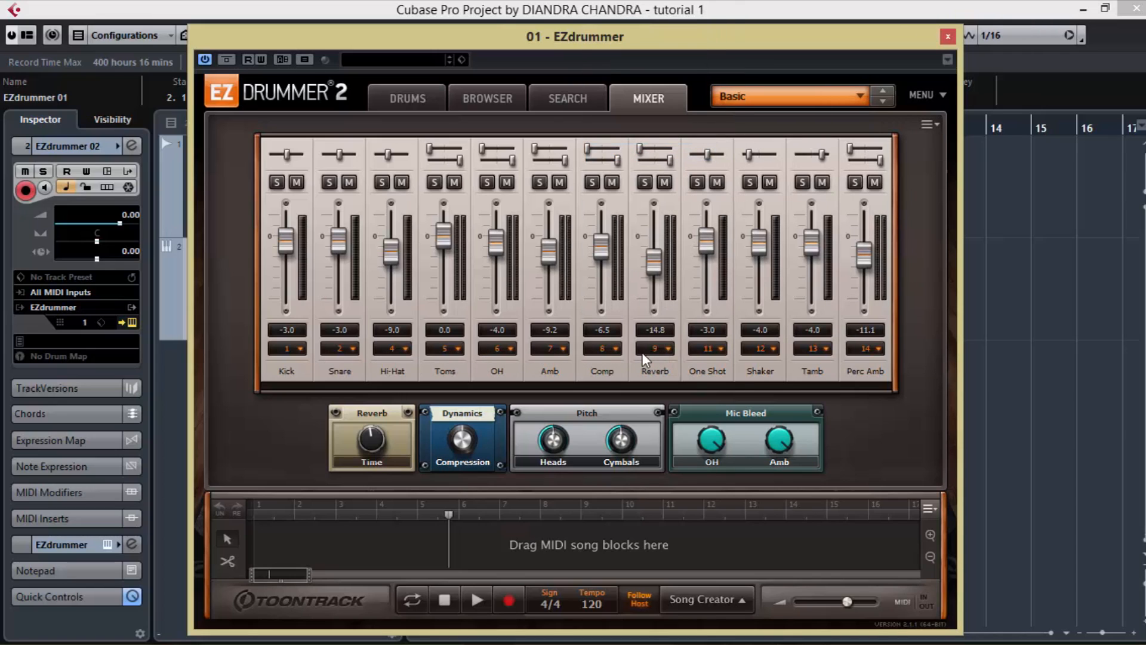
key(space)
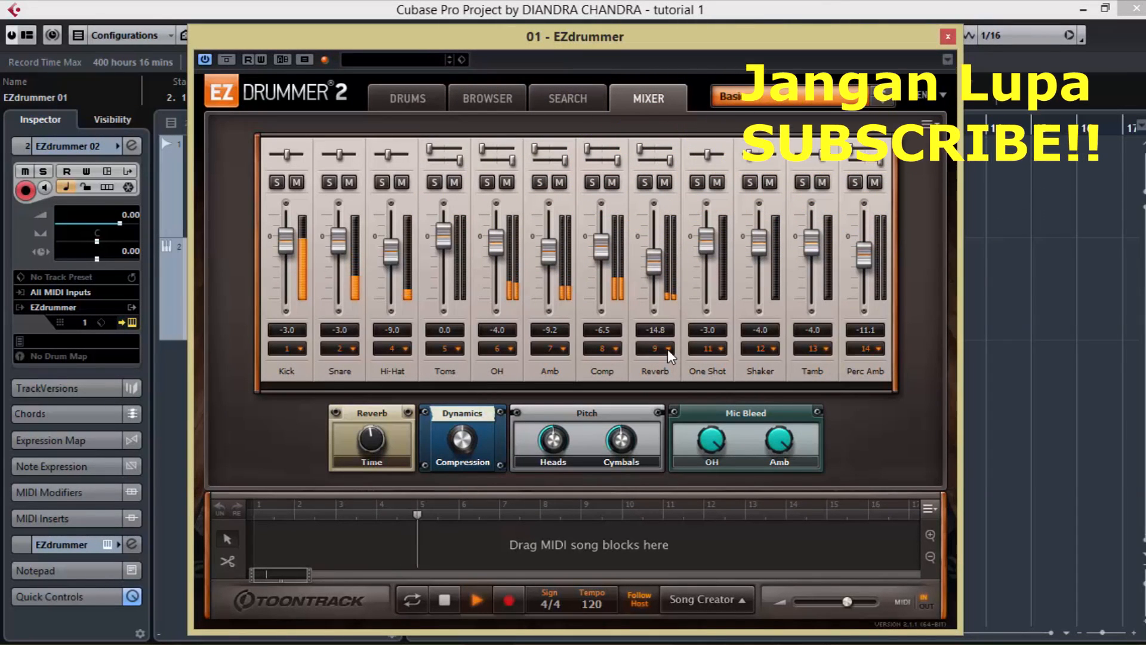
click(948, 36)
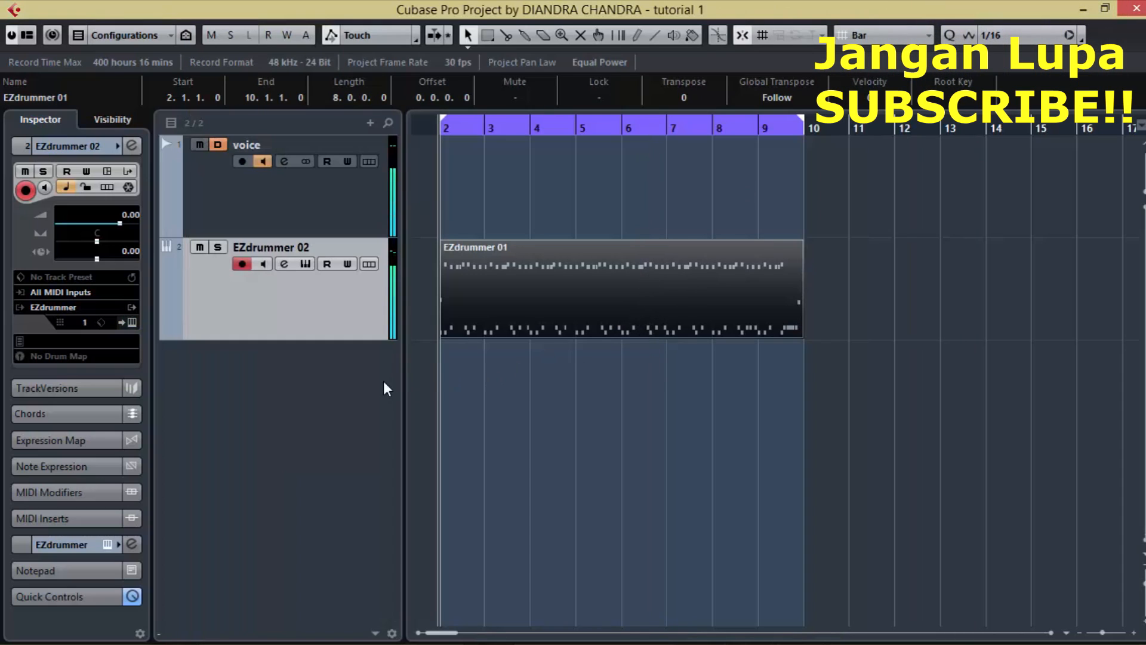
Step: Reopen EZdrummer's mixer to review the channel names and output assignments, and close the plug-in
right_click(264, 387)
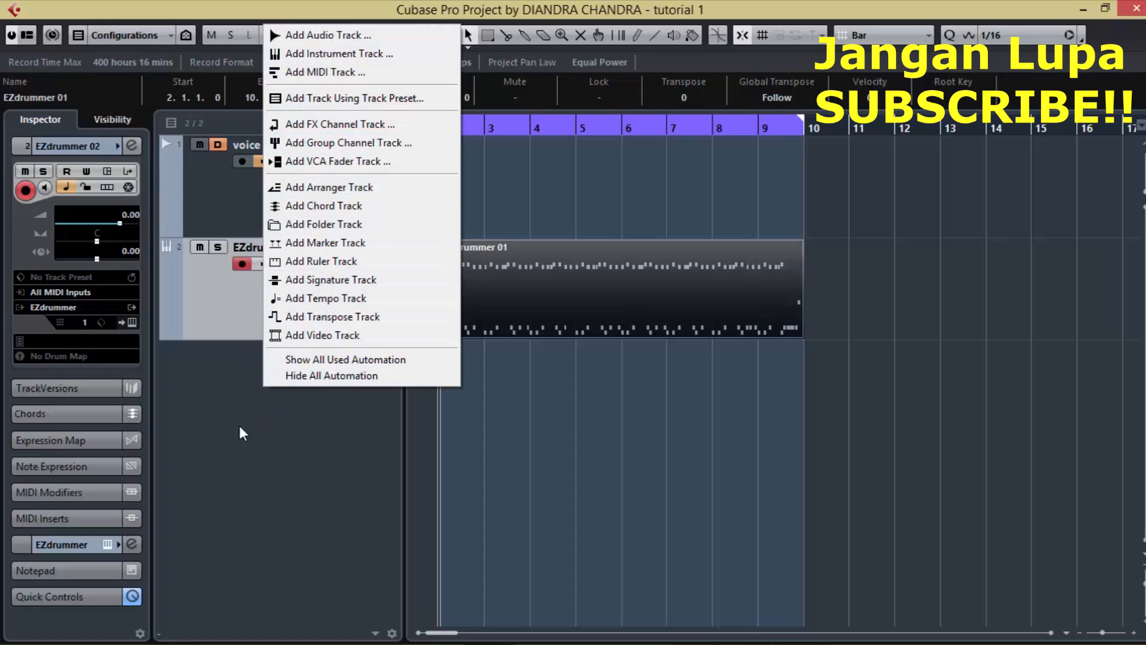
click(185, 368)
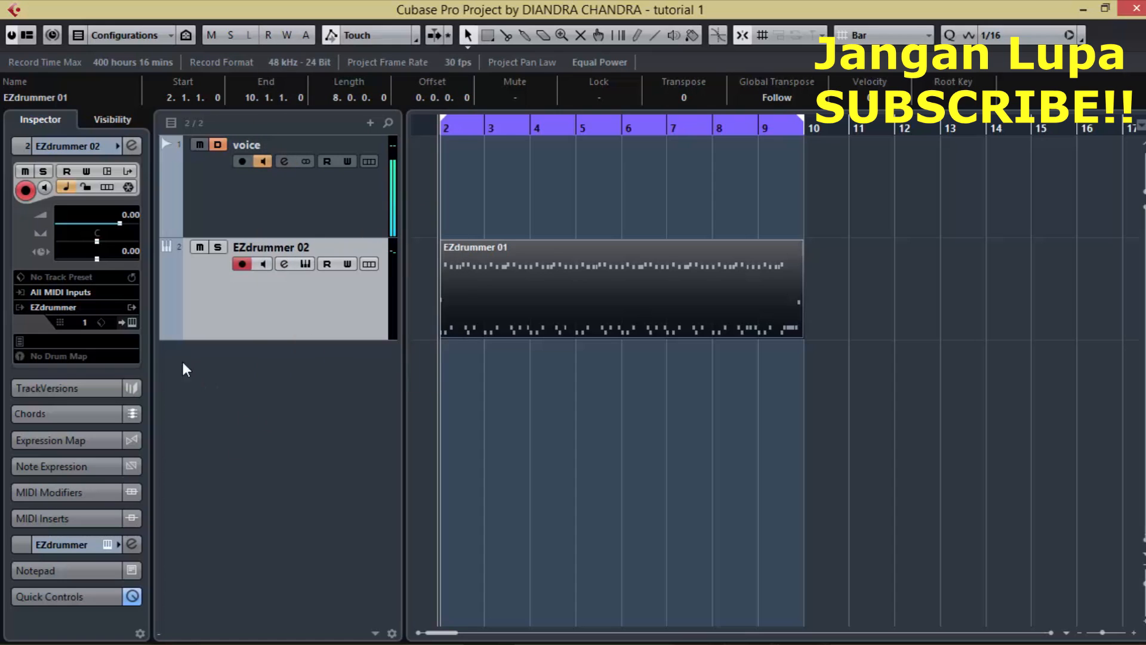
click(134, 323)
drag(554, 34, 573, 30)
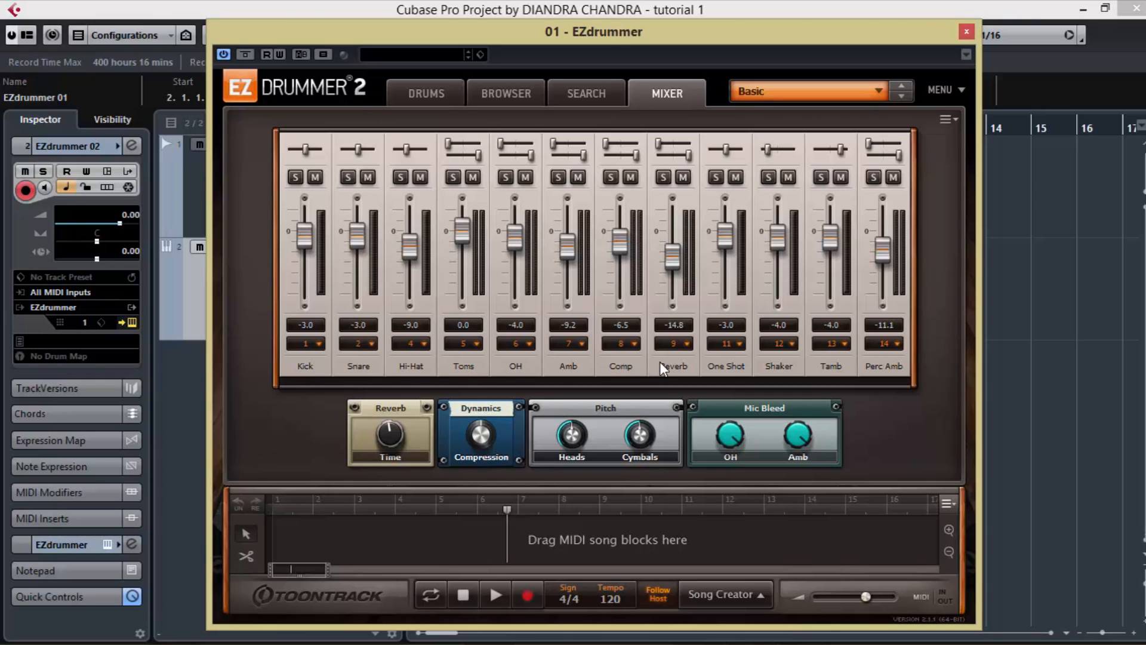
click(966, 32)
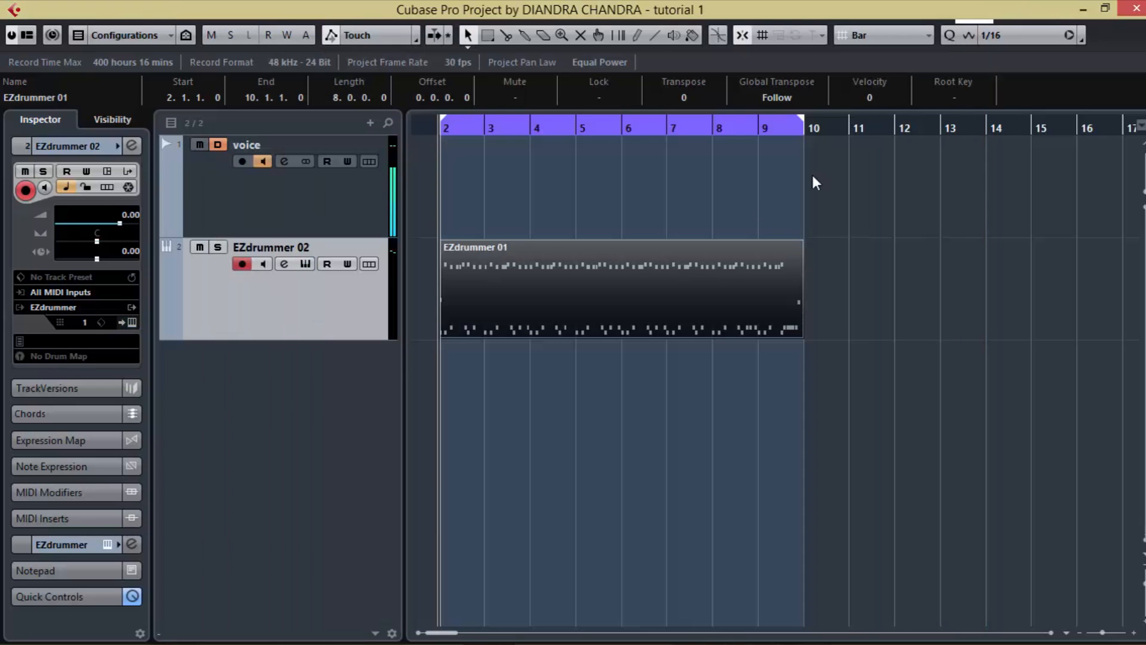
Step: Add three mono group channel tracks routed to Stereo Out
right_click(281, 377)
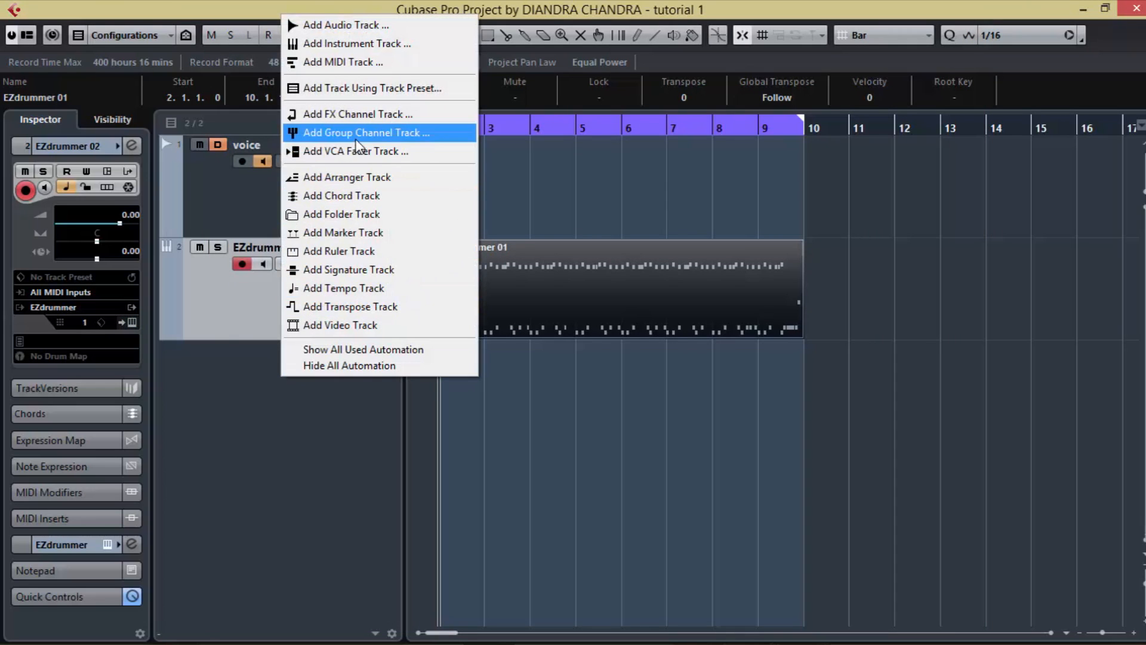
click(356, 141)
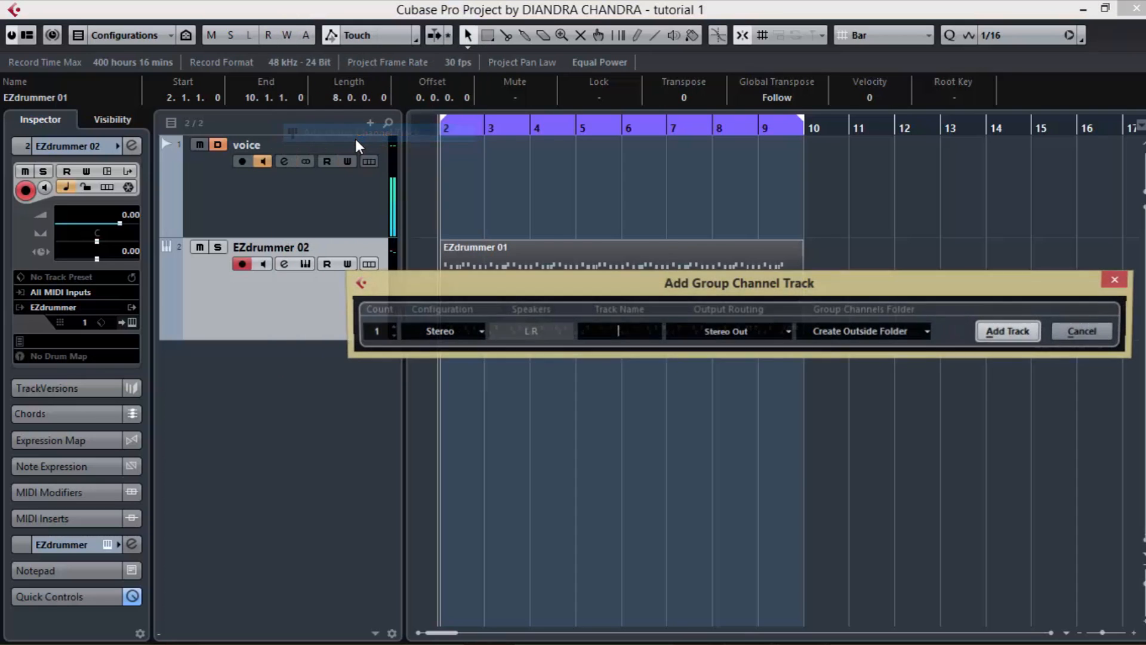
click(476, 330)
click(465, 351)
drag(614, 279, 473, 275)
click(250, 322)
click(250, 321)
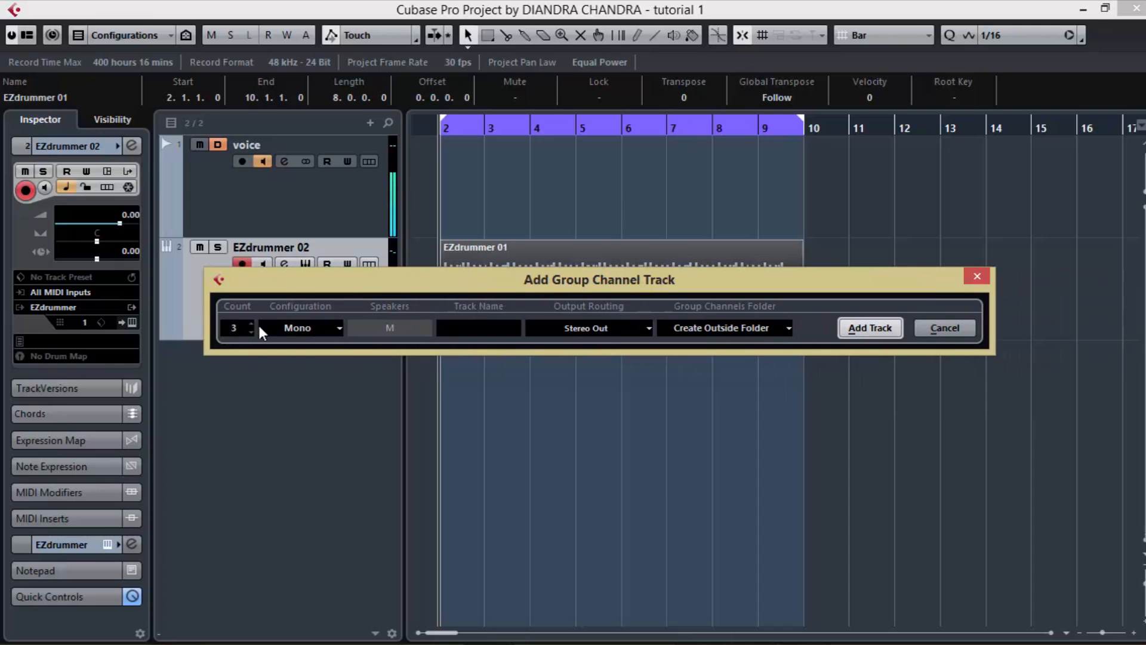
click(860, 329)
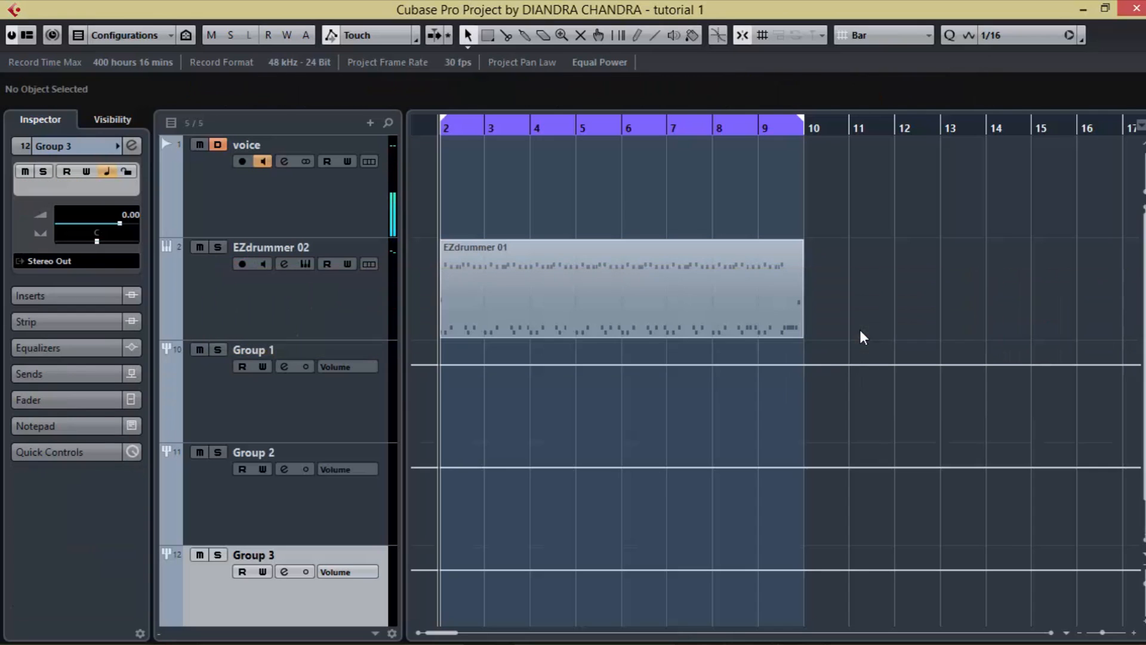
Step: Rename the Group 1, Group 2 and Group 3 tracks as KICK, SN and HH
double_click(270, 350)
text(KICK)
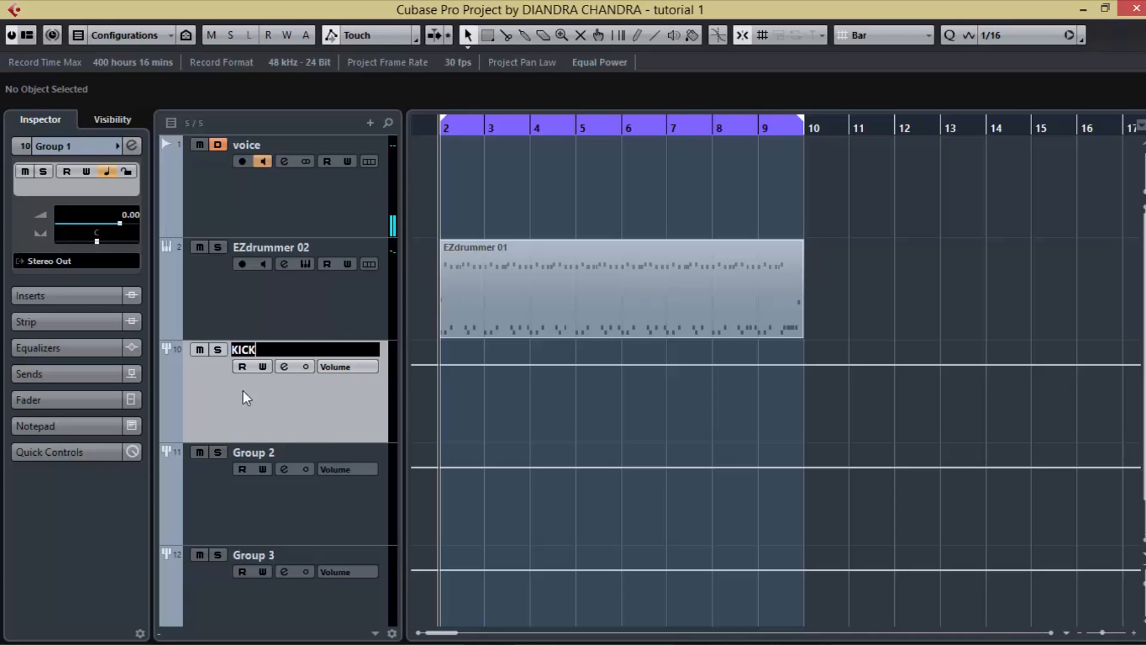
double_click(254, 452)
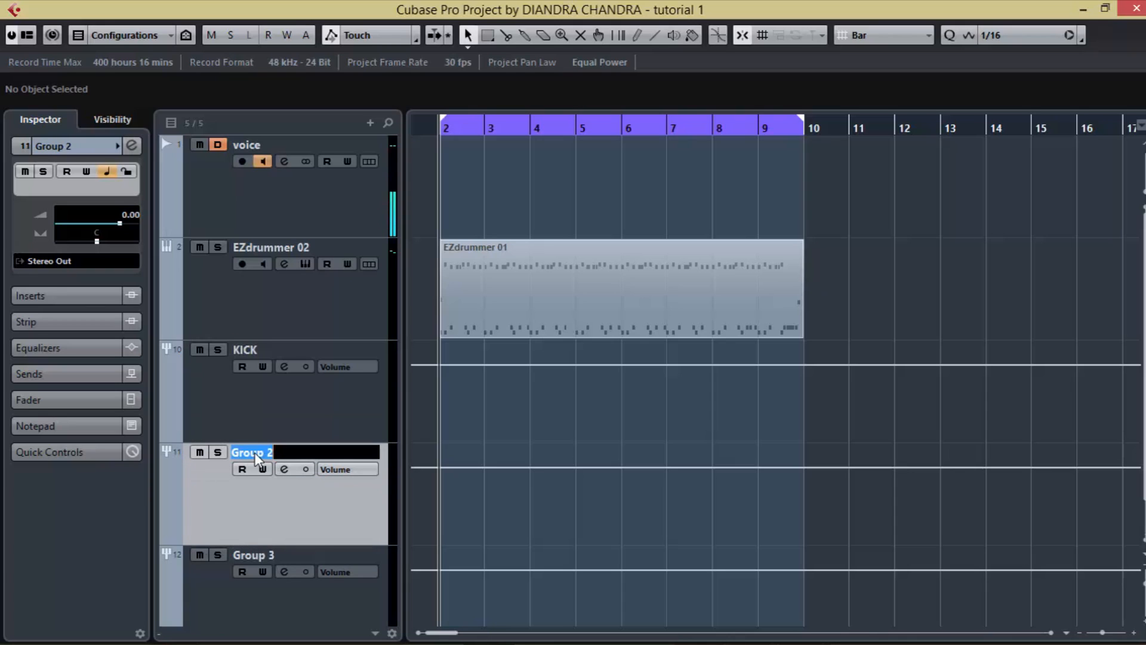
text(SN)
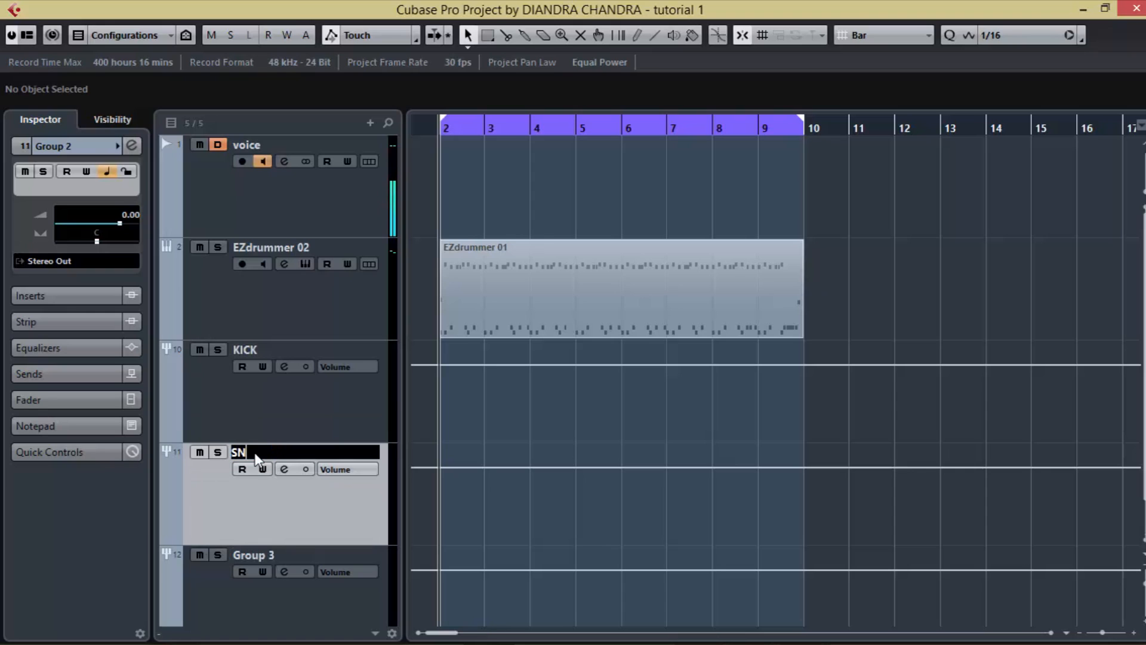
double_click(277, 560)
text(HH)
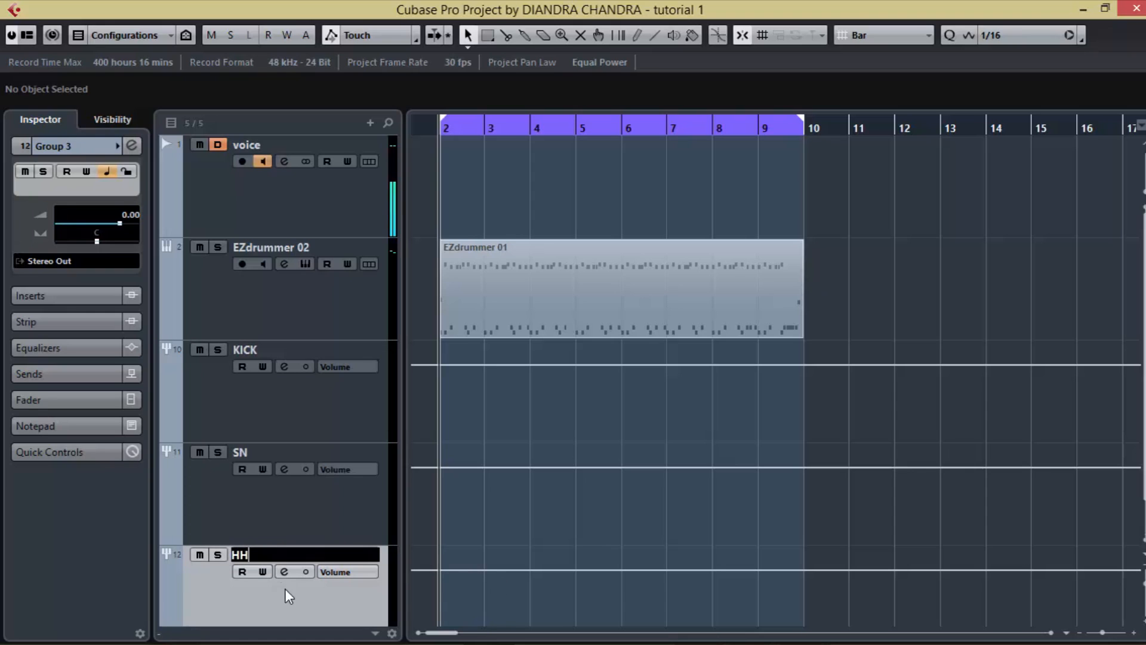
key(Return)
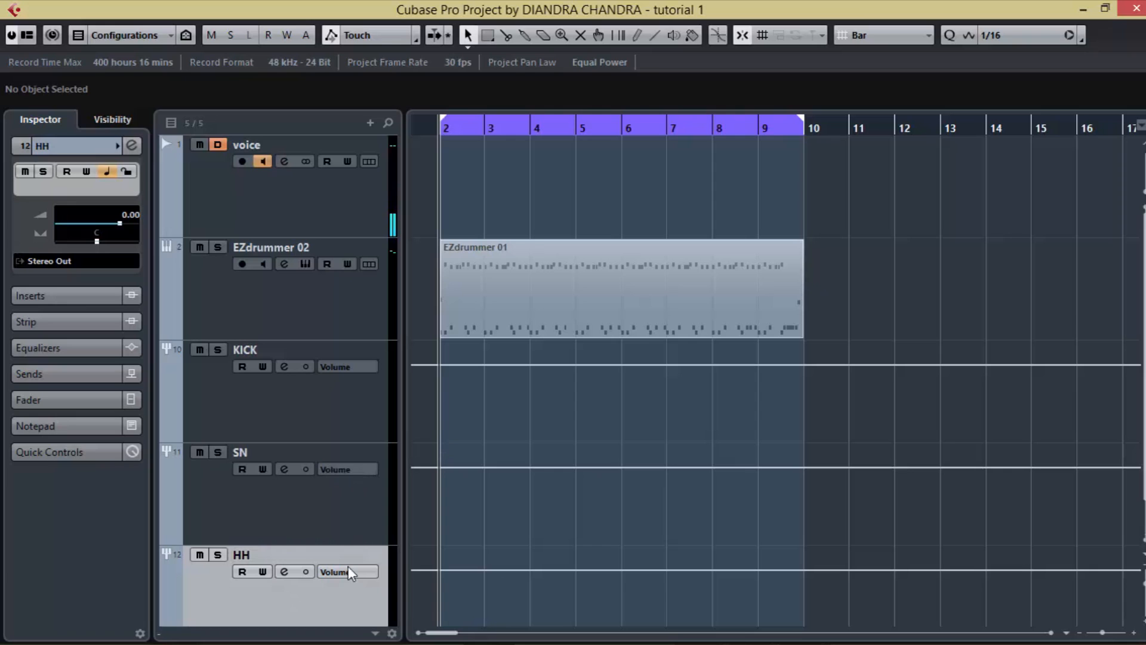
Step: Add five stereo group channel tracks below HH, routed to Stereo Out
scroll(646, 511, down, 1)
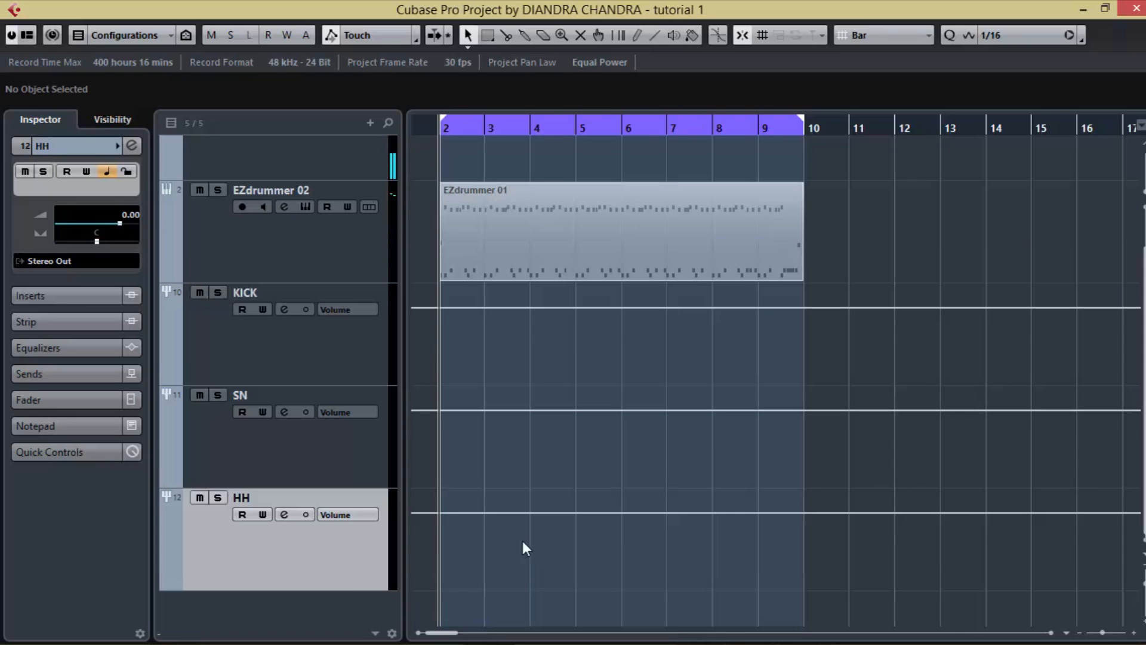
right_click(296, 611)
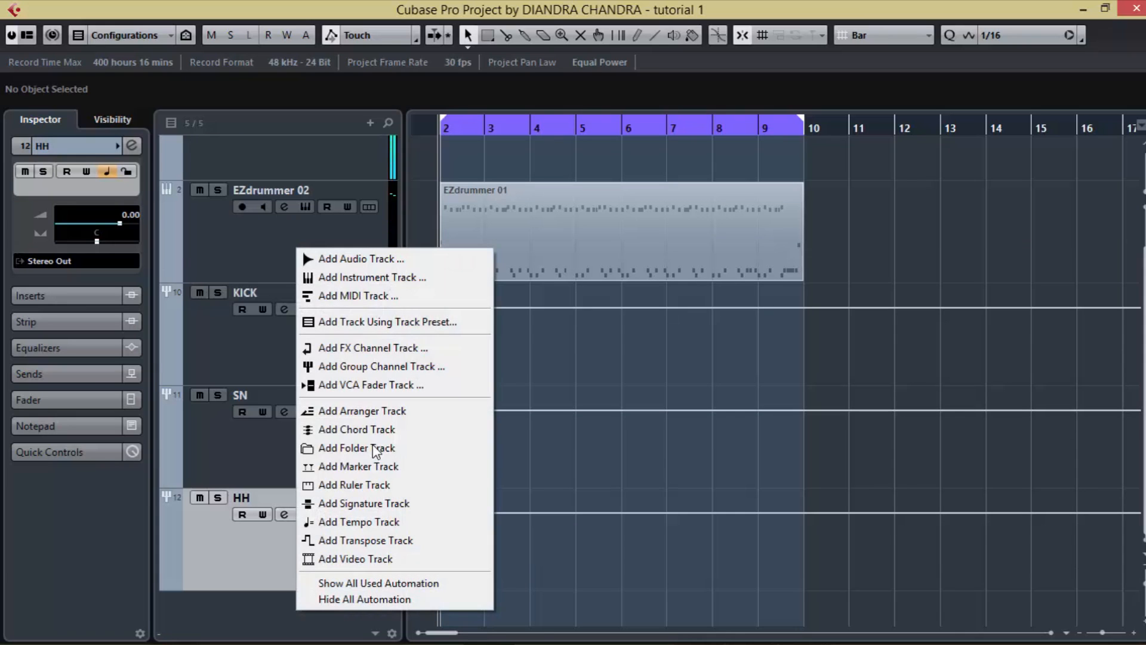
click(363, 366)
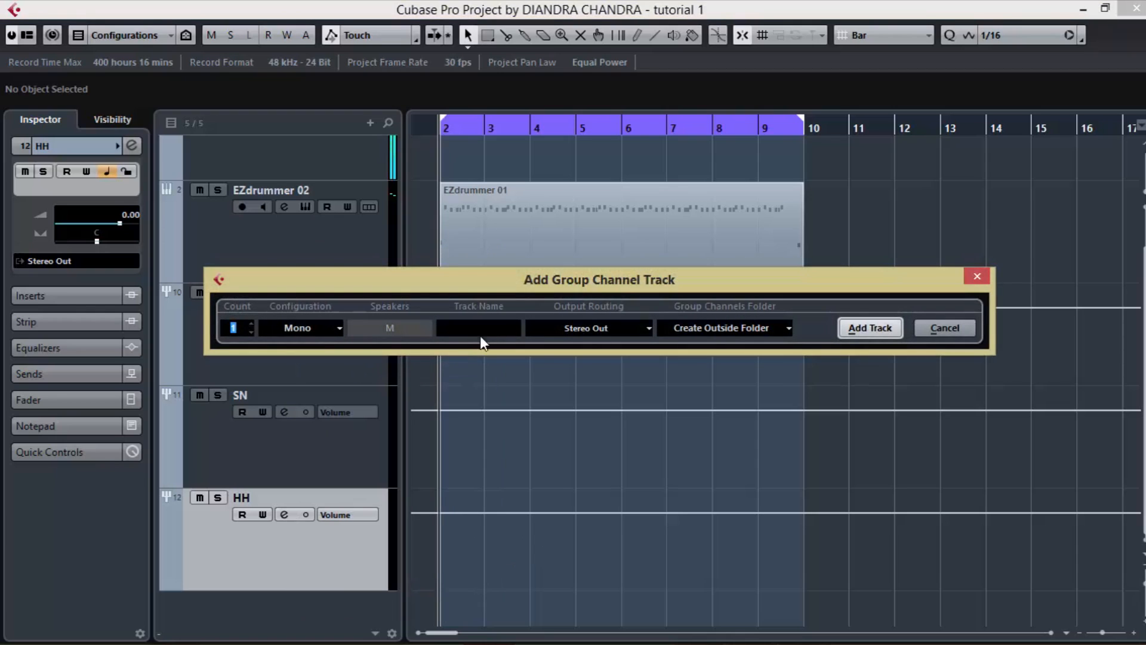
text(3)
click(341, 339)
click(330, 367)
click(875, 327)
Step: Rename the Group 4 track as TOM and the Group 5 track as OH
scroll(251, 563, down, 5)
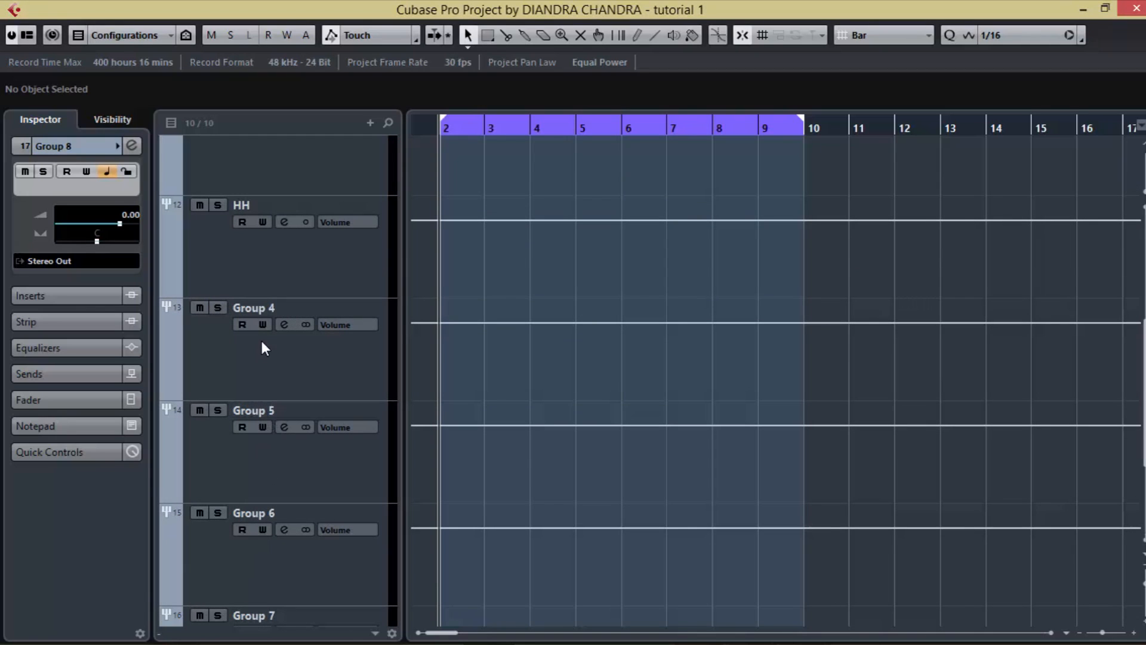
double_click(261, 309)
text(TOM)
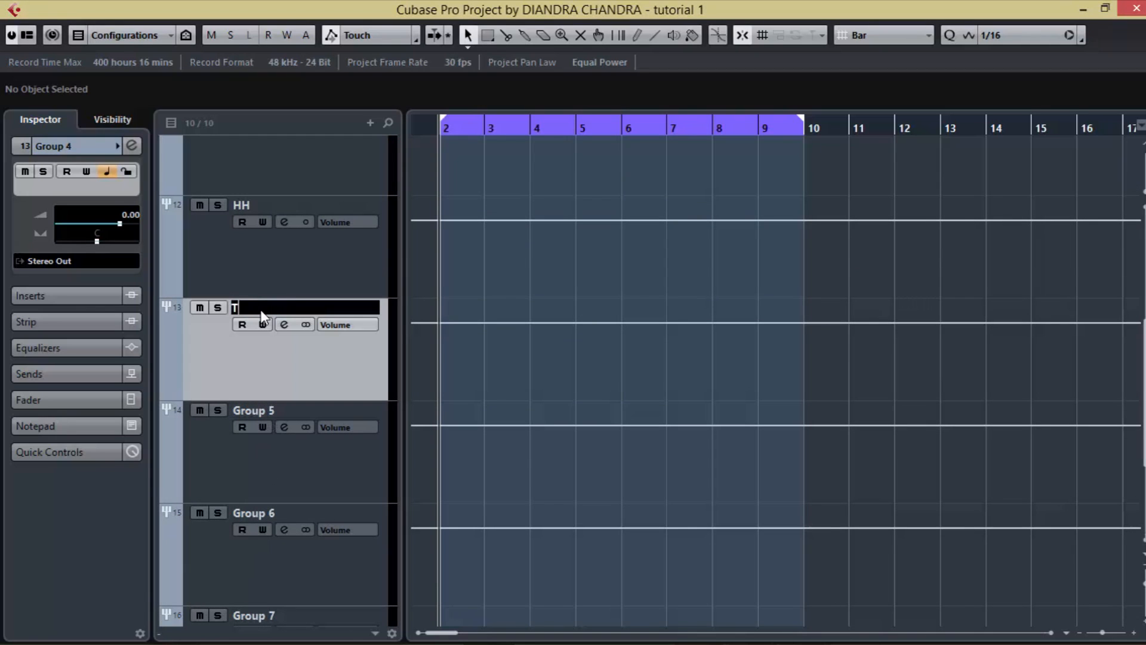
double_click(252, 408)
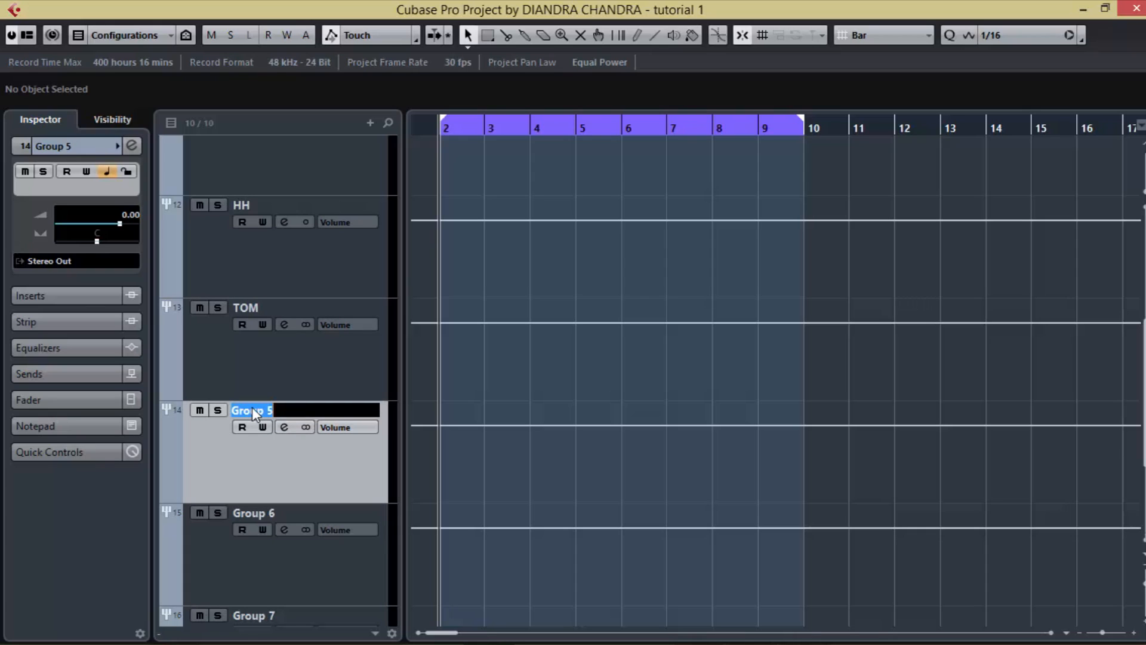
text(OH)
double_click(249, 514)
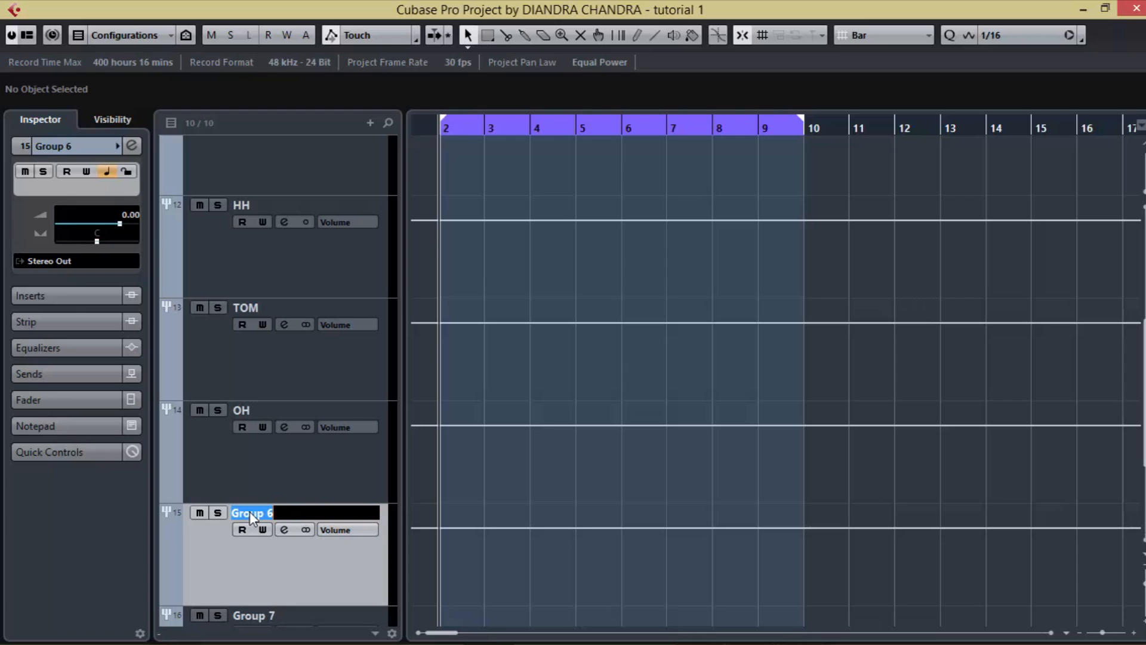
click(314, 472)
Step: Check the remaining channel names in the mixer of the EZdrummer 02 track's instrument and close the plug-in
scroll(323, 454, up, 5)
scroll(325, 431, up, 2)
click(266, 321)
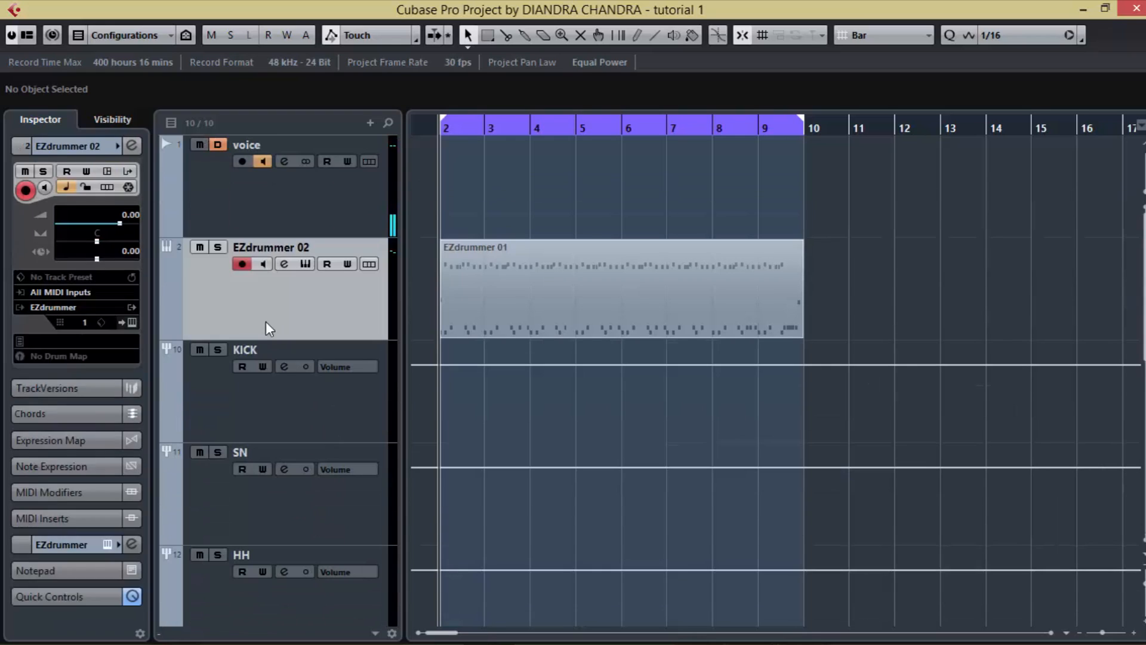
click(132, 323)
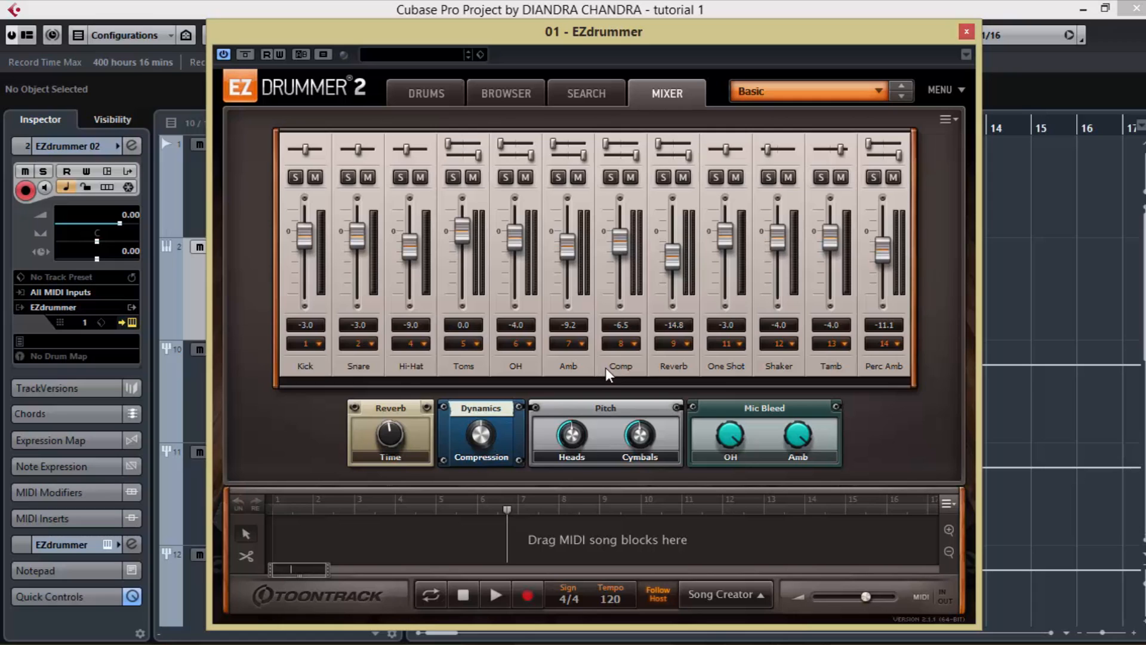
click(965, 32)
Step: Rename the Group 6 track as AMB and the Group 7 track as COMP
click(310, 513)
scroll(302, 534, down, 3)
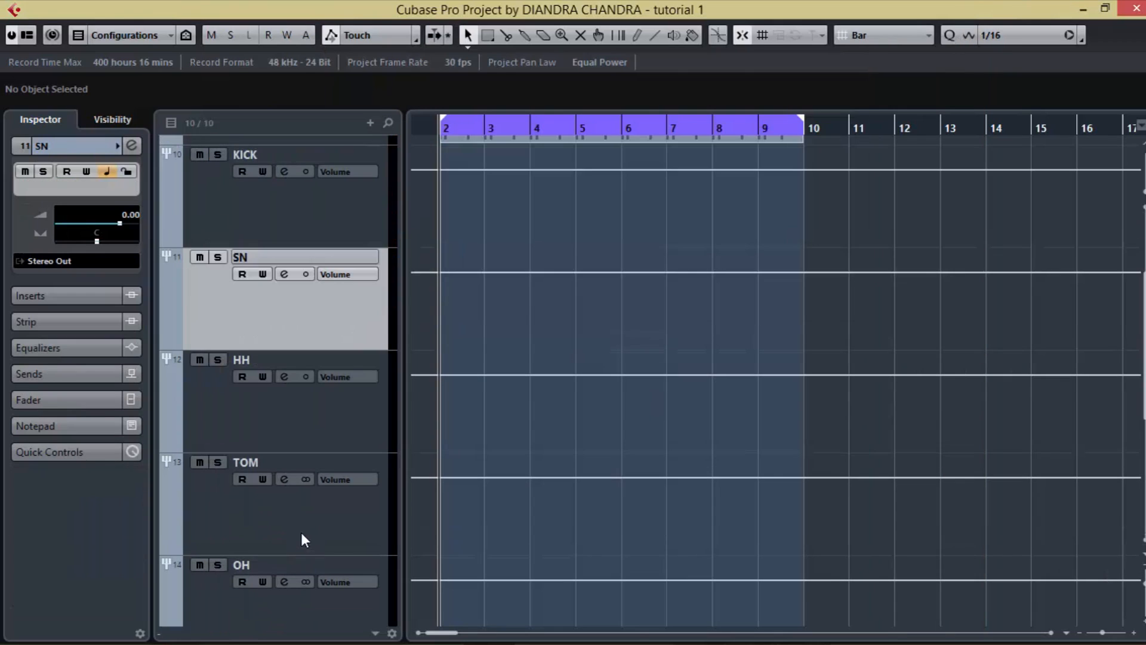
click(290, 505)
scroll(290, 504, down, 2)
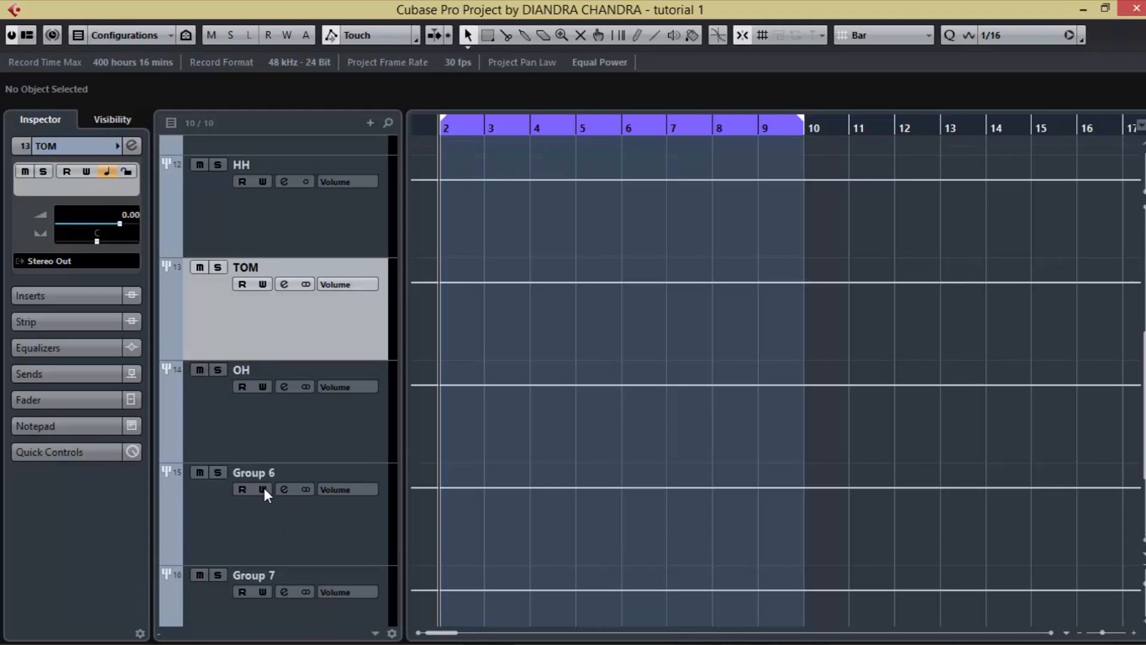
double_click(263, 471)
text(AMG)
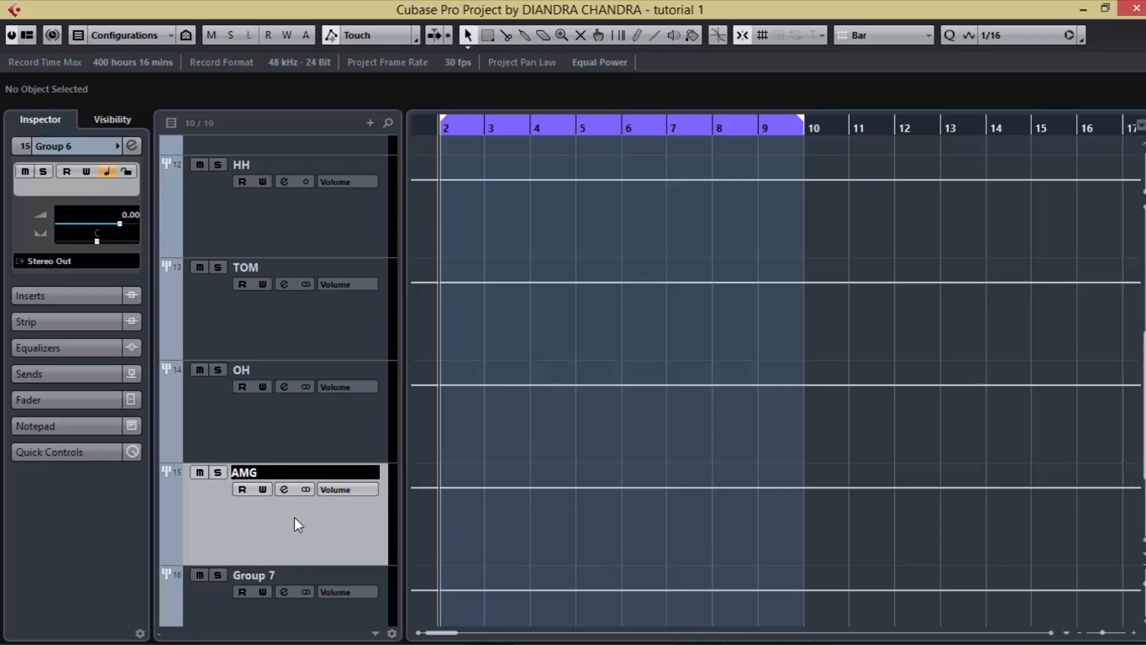
key(BackSpace)
text(B)
double_click(272, 575)
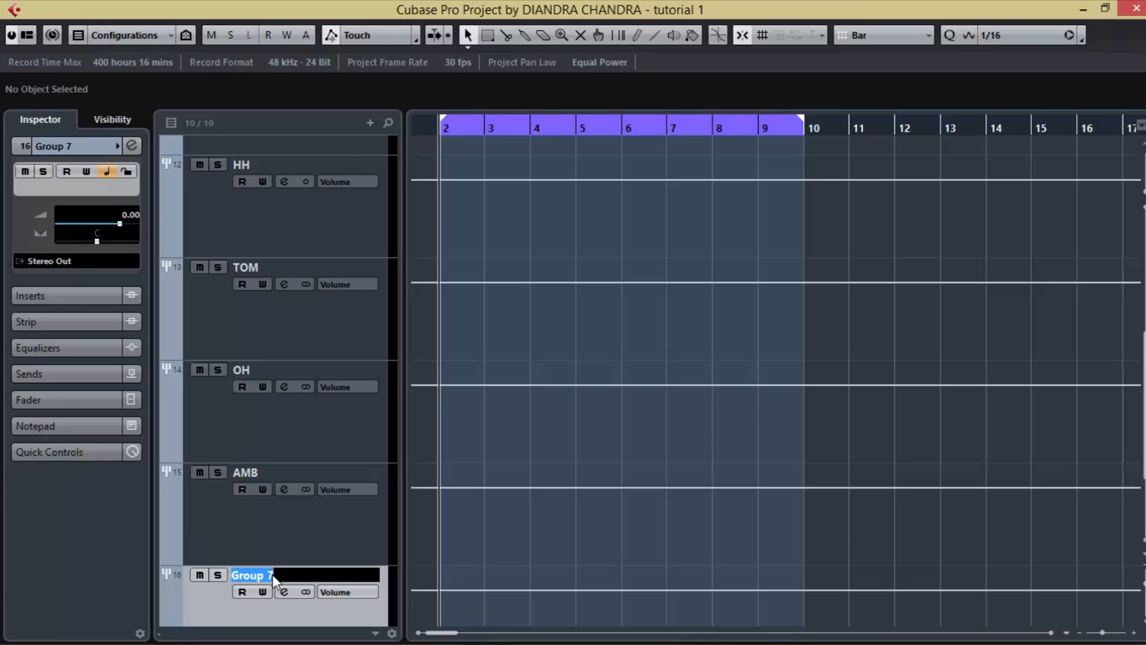
text(COMP)
key(Return)
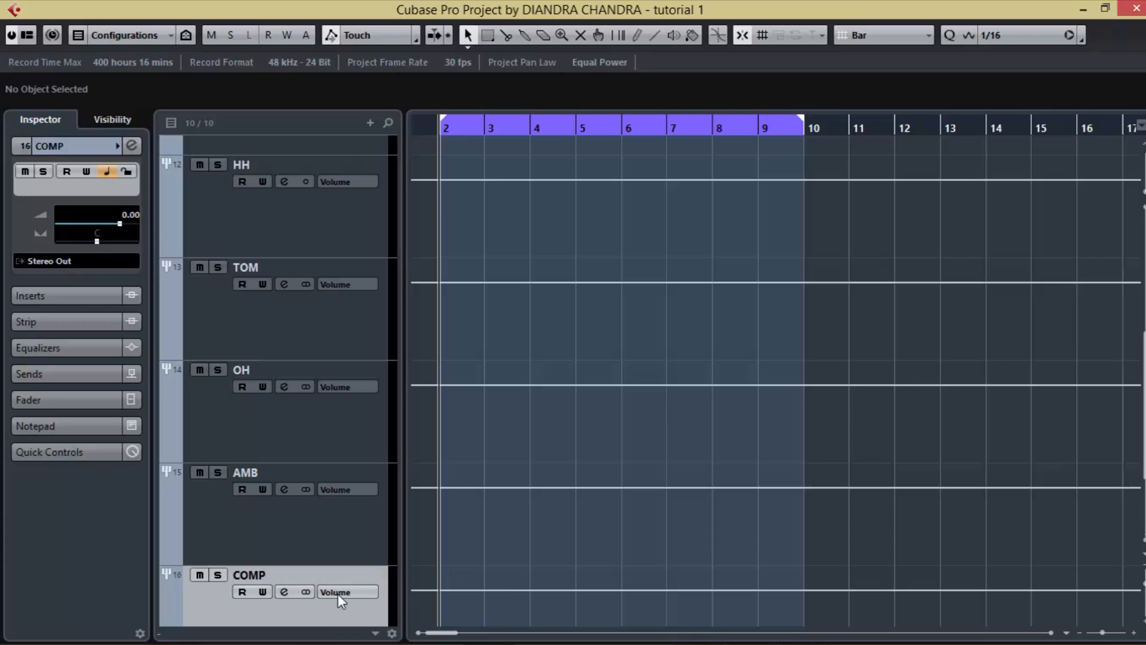
Step: Rename the Group 8 track at the end of the track list as REVERB
scroll(321, 606, down, 2)
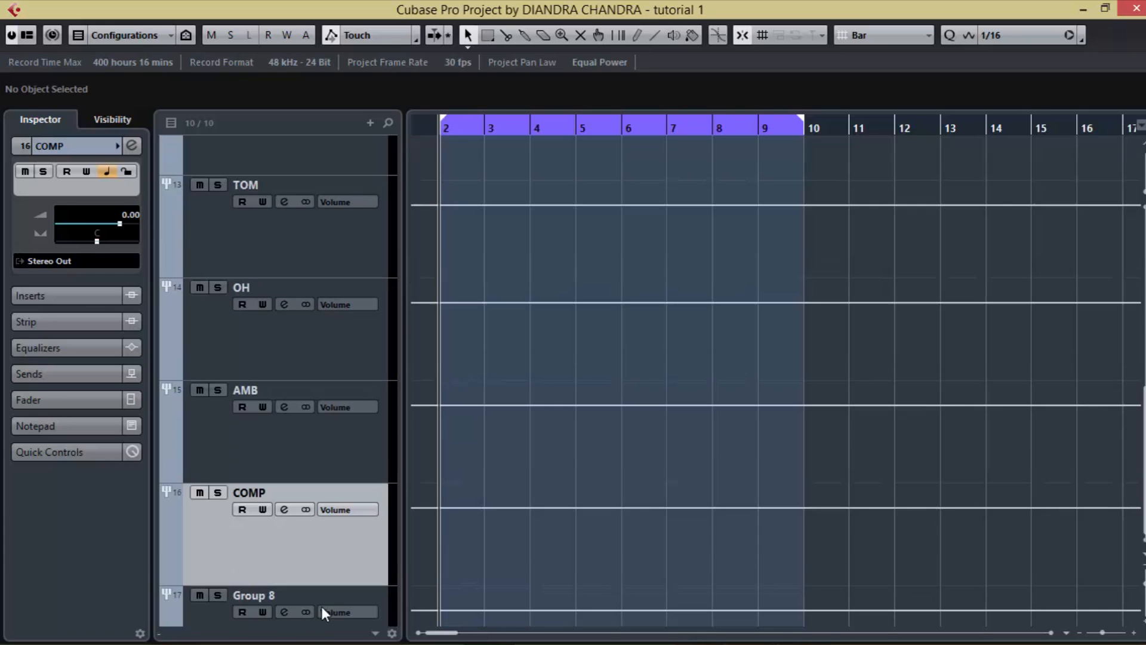
scroll(321, 606, down, 2)
double_click(259, 497)
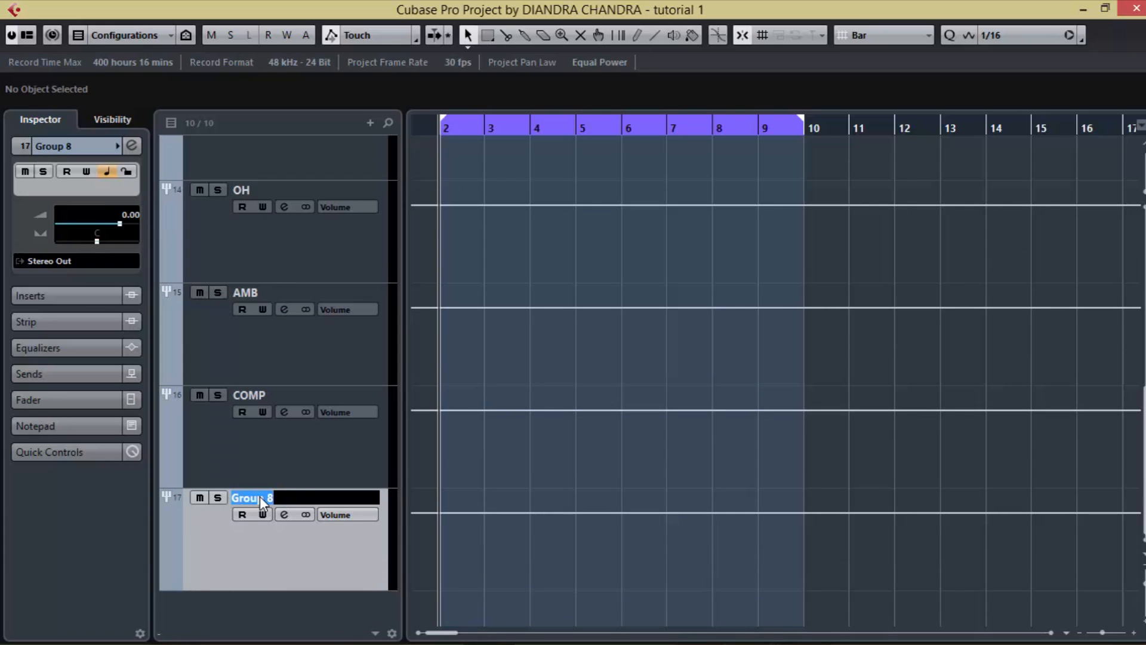
text(REVERB)
key(Return)
Step: Reduce the track heights with the Zoom 8 Tracks preset
scroll(306, 535, up, 10)
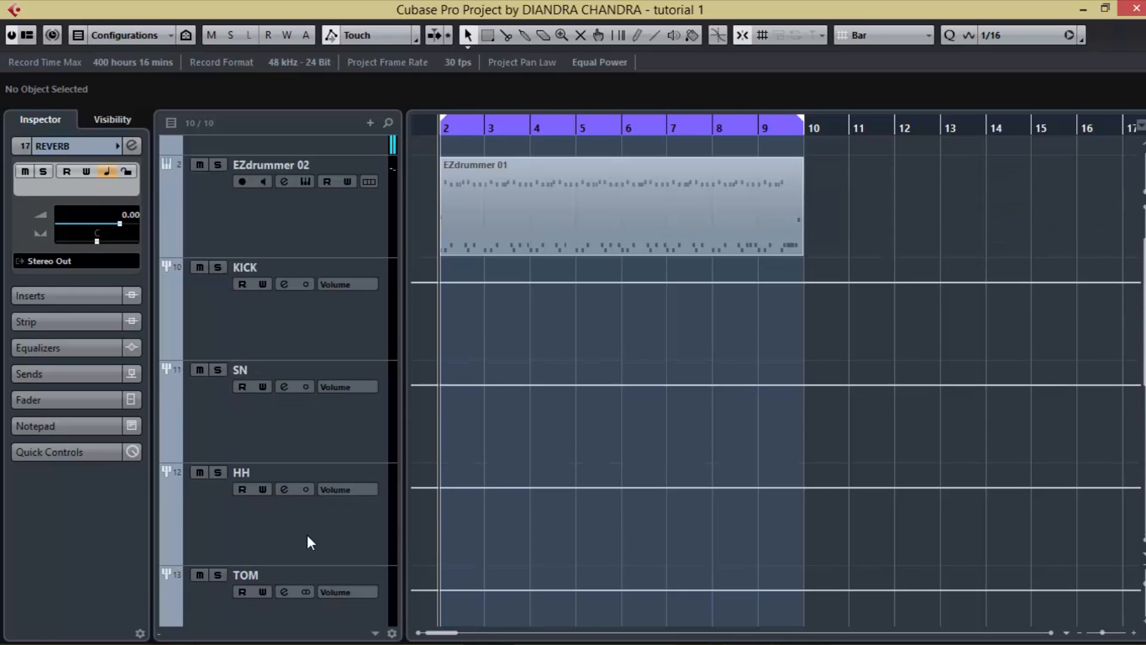
scroll(306, 535, up, 1)
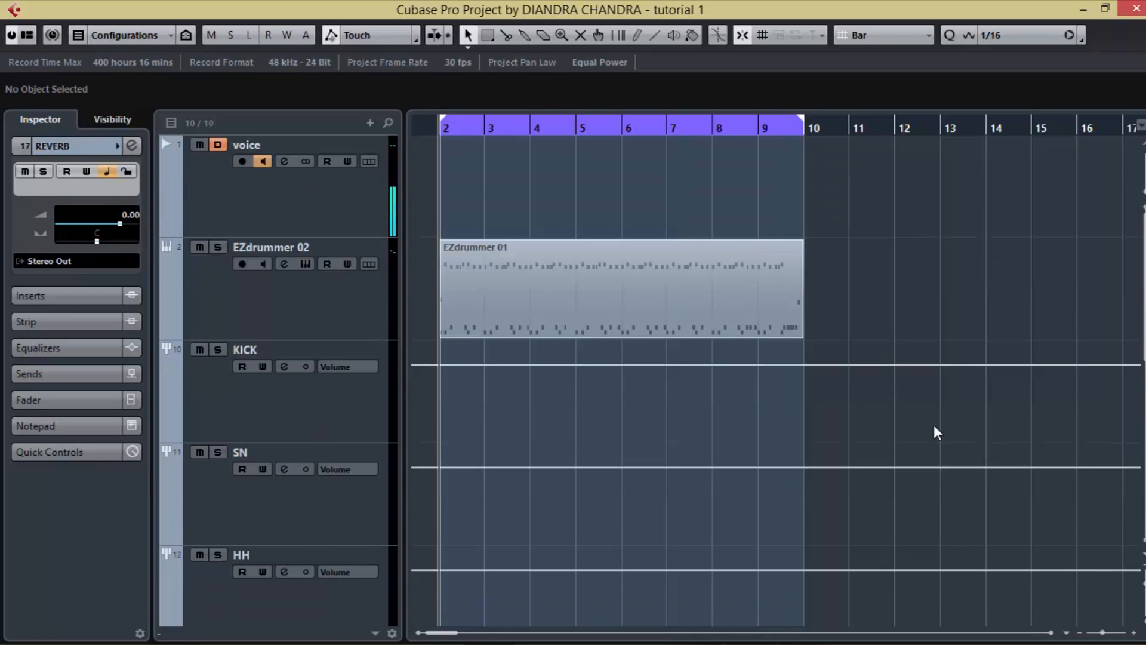
click(1140, 564)
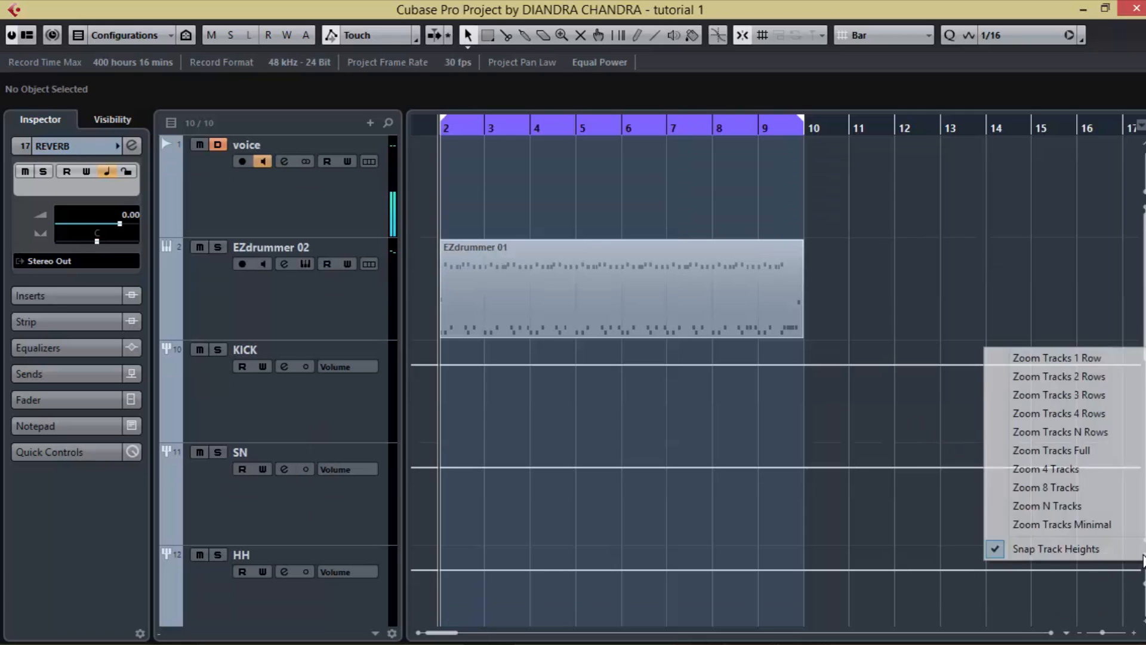
click(1087, 493)
Step: Move all the group channel tracks from KICK through REVERB into a new folder
scroll(503, 471, down, 1)
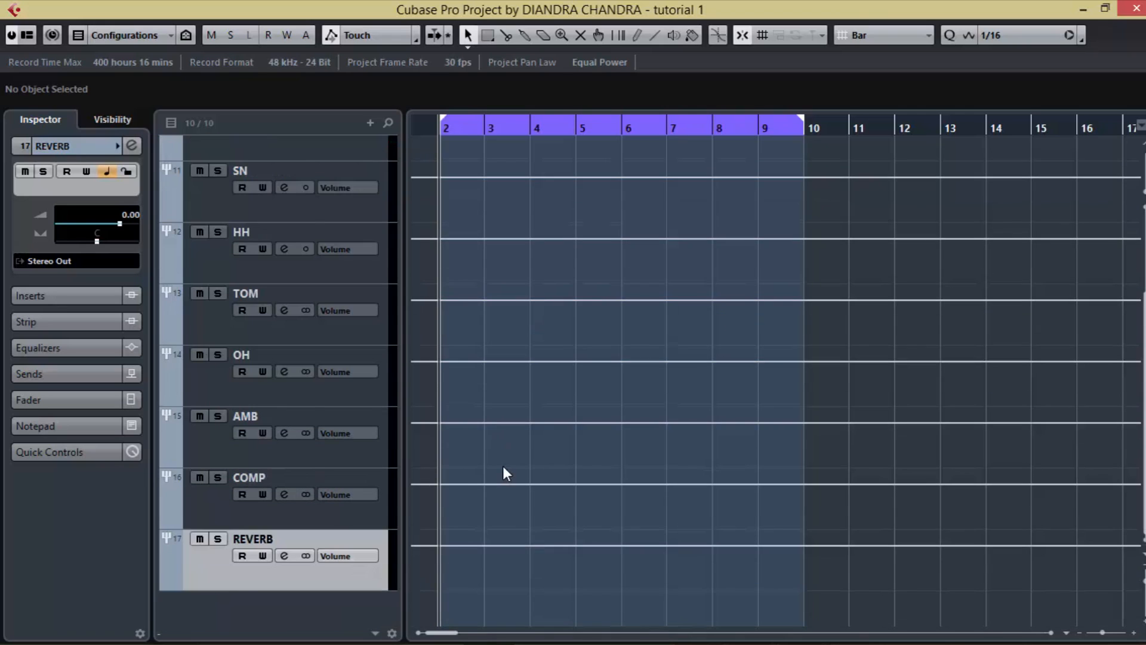
scroll(503, 467, up, 3)
click(234, 306)
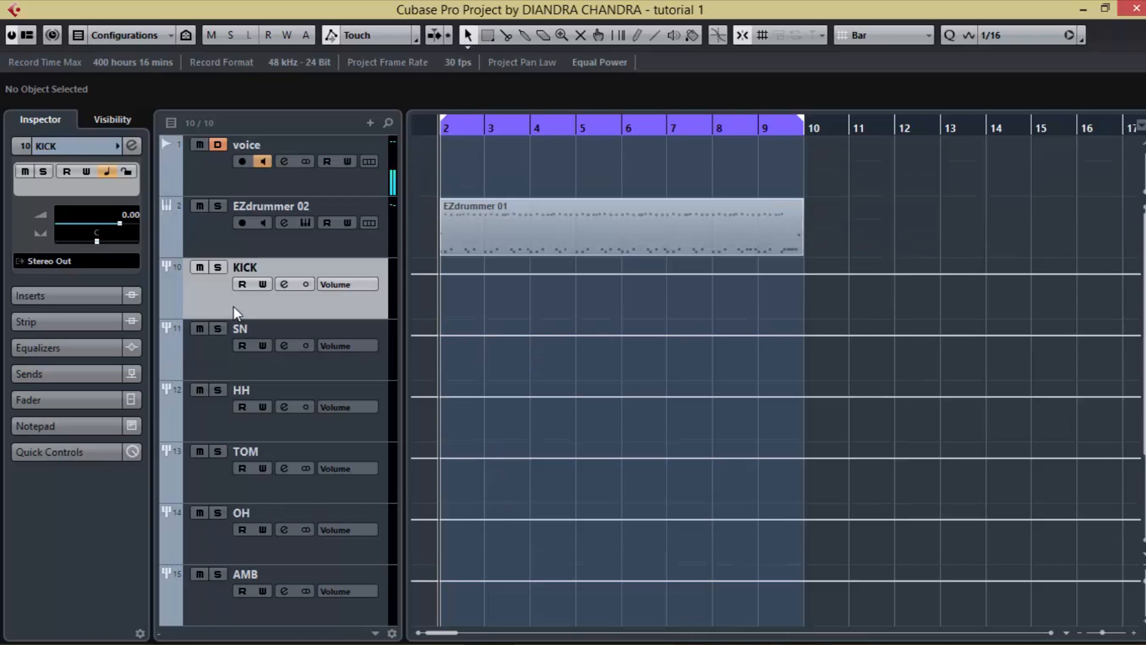
scroll(323, 459, down, 3)
shift+click(224, 567)
right_click(224, 567)
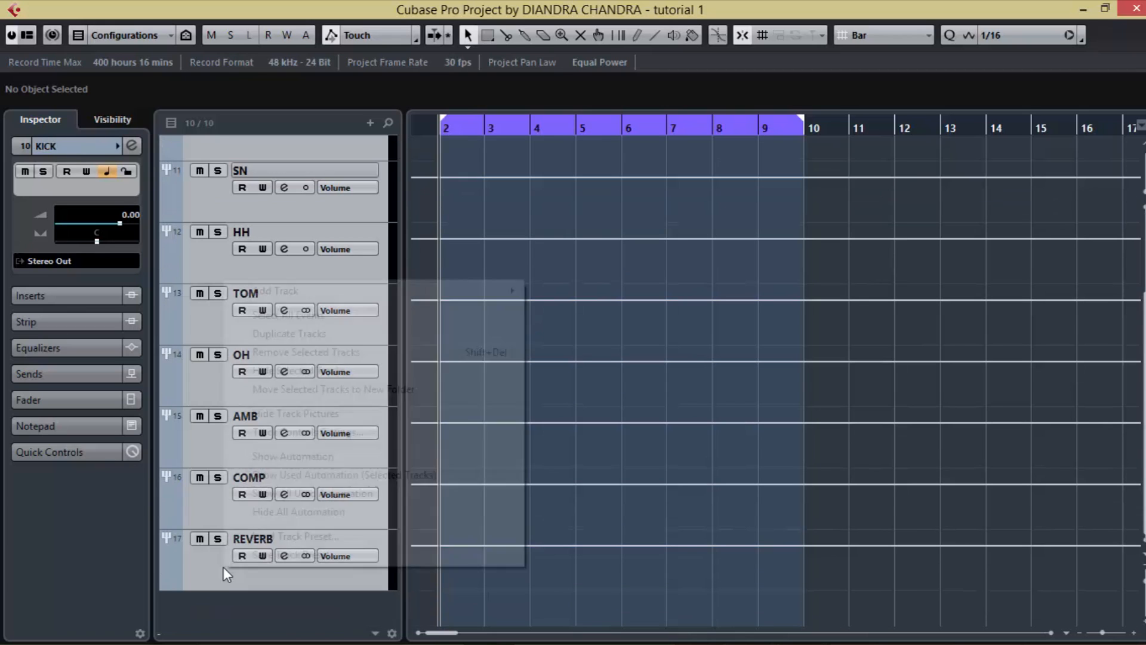
click(307, 392)
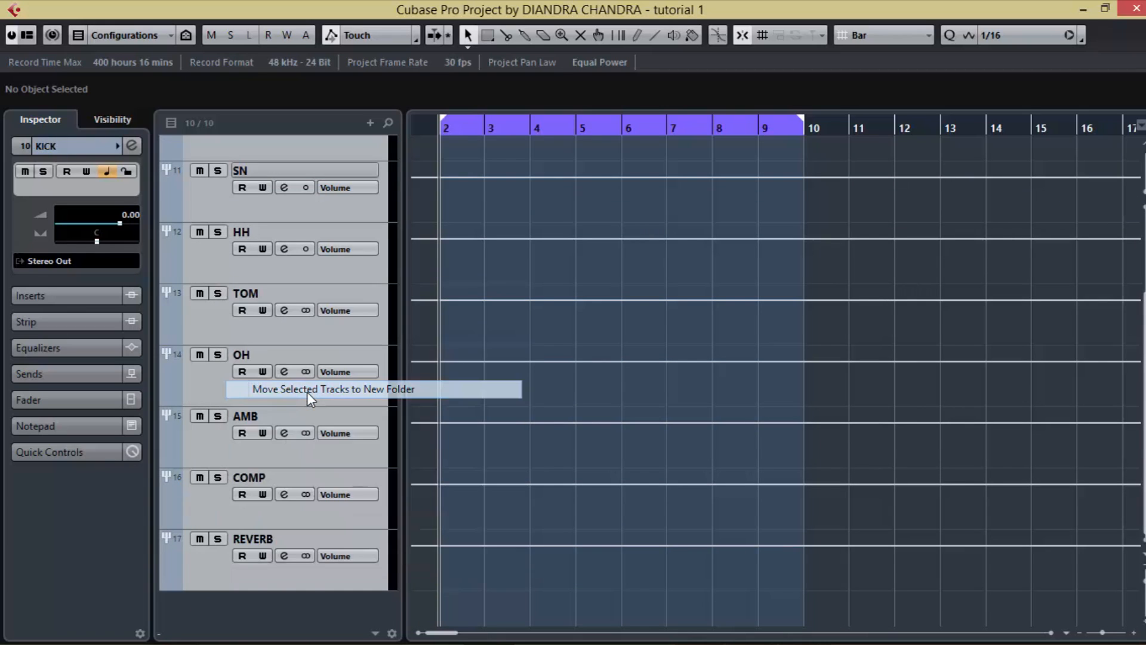
Step: Rename the new folder track containing the group channels as BUS DRUM
scroll(258, 287, up, 3)
double_click(255, 268)
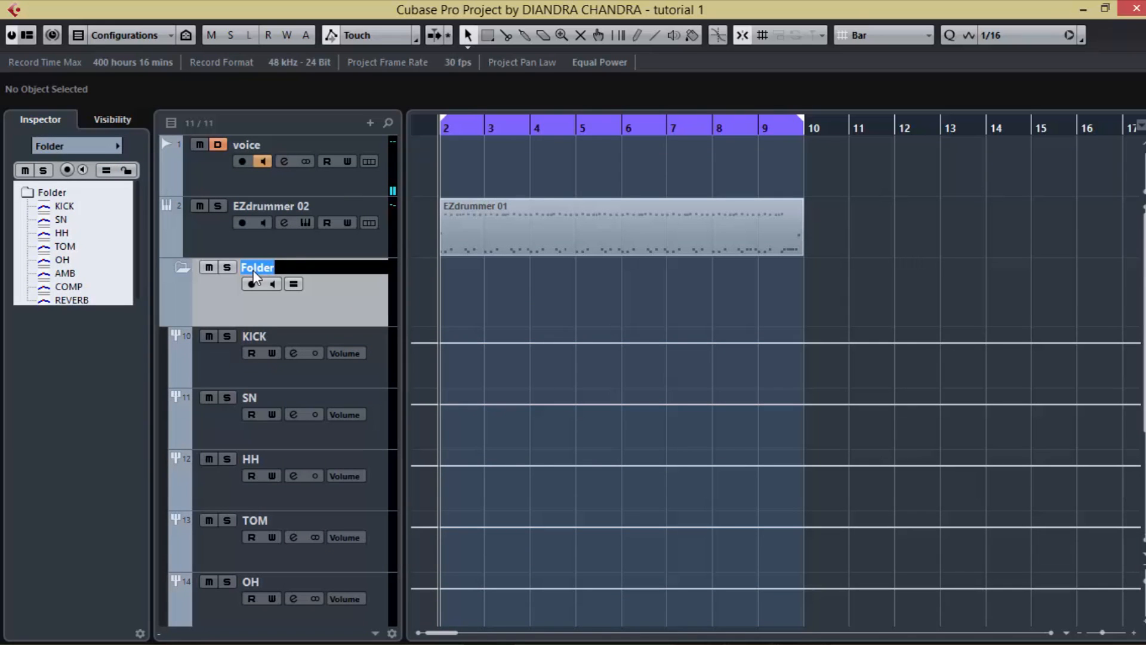
text(BUSS)
key(BackSpace)
text(DRUM)
key(Return)
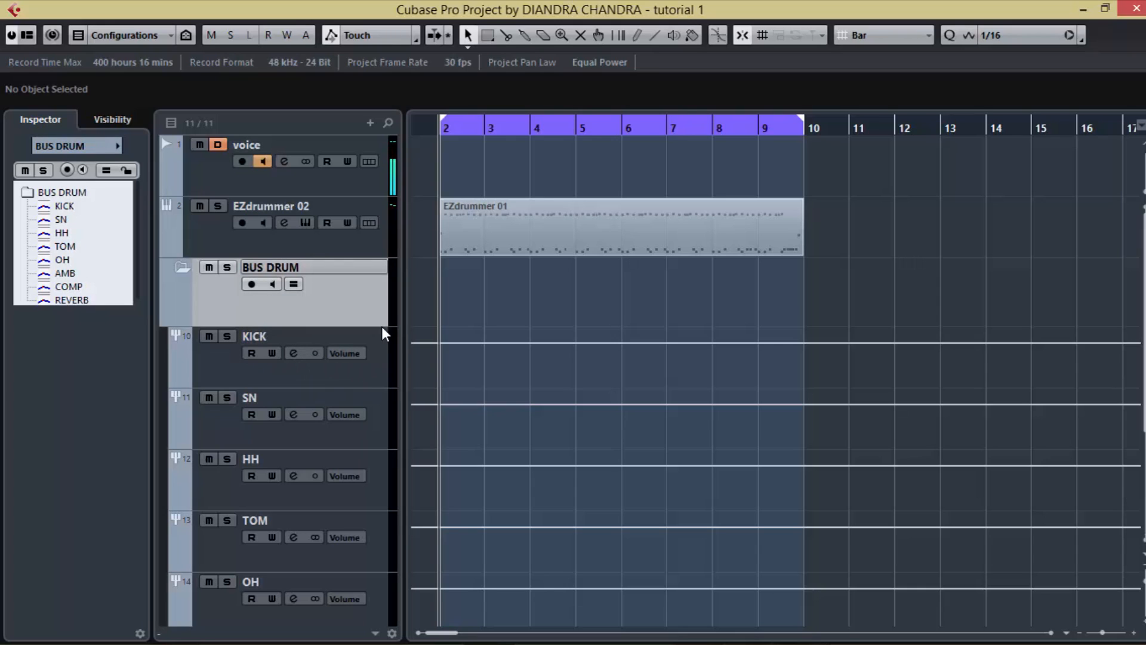
Step: Open the MixConsole with the EZdrummer 02 track selected and play the project briefly to check which drum channels receive signal
click(302, 243)
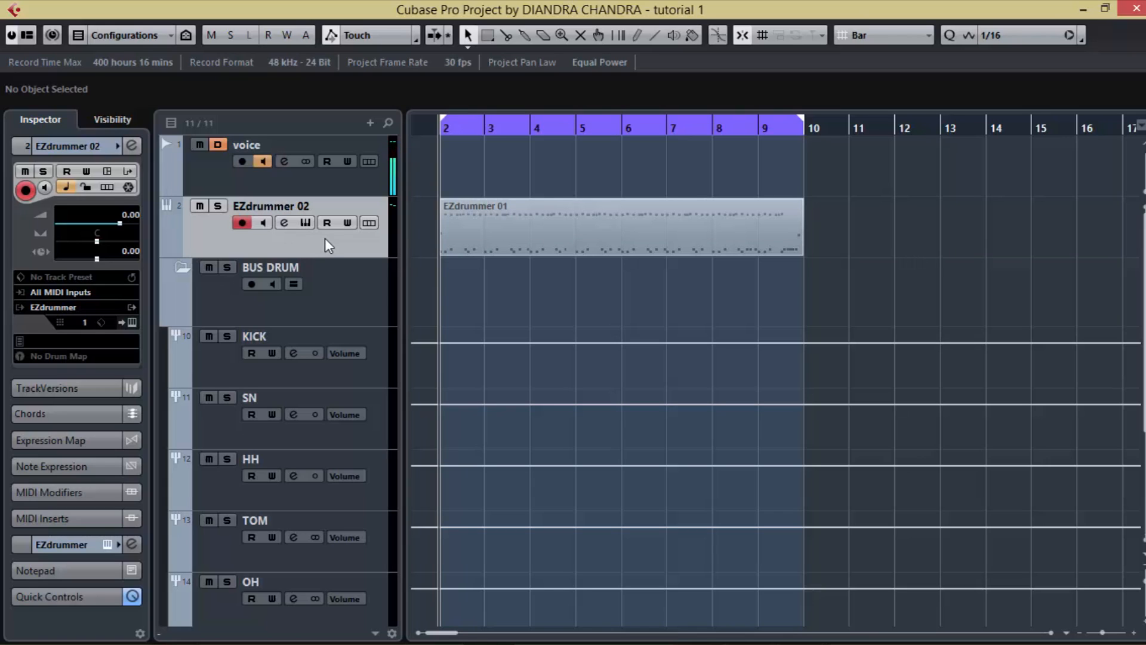
key(F3)
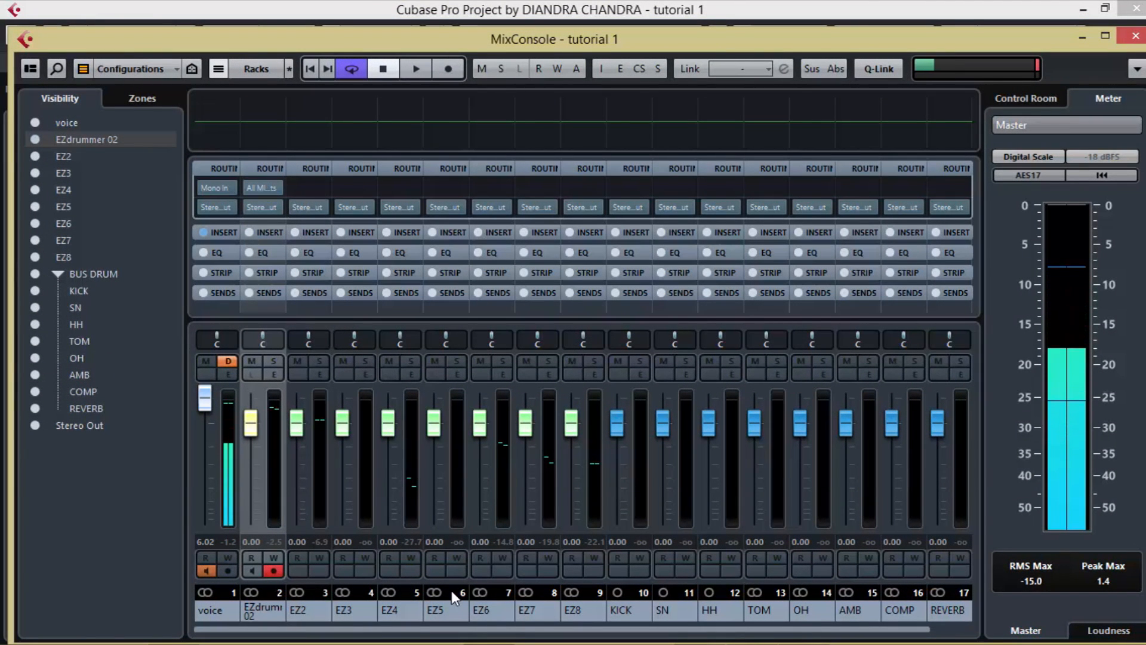
key(space)
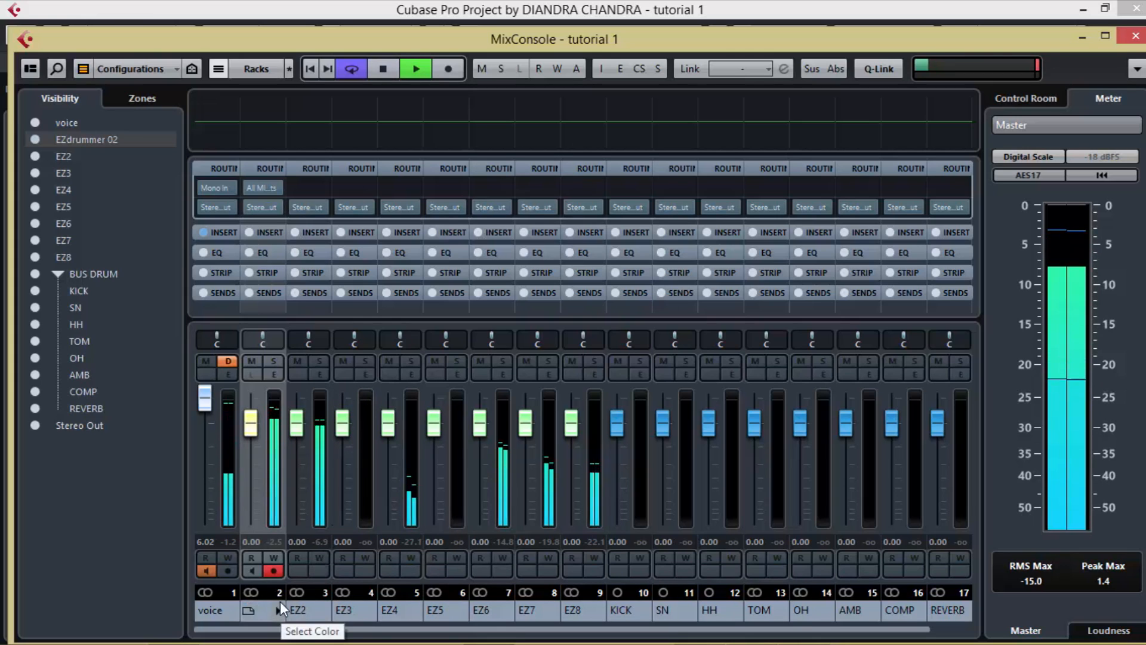
key(space)
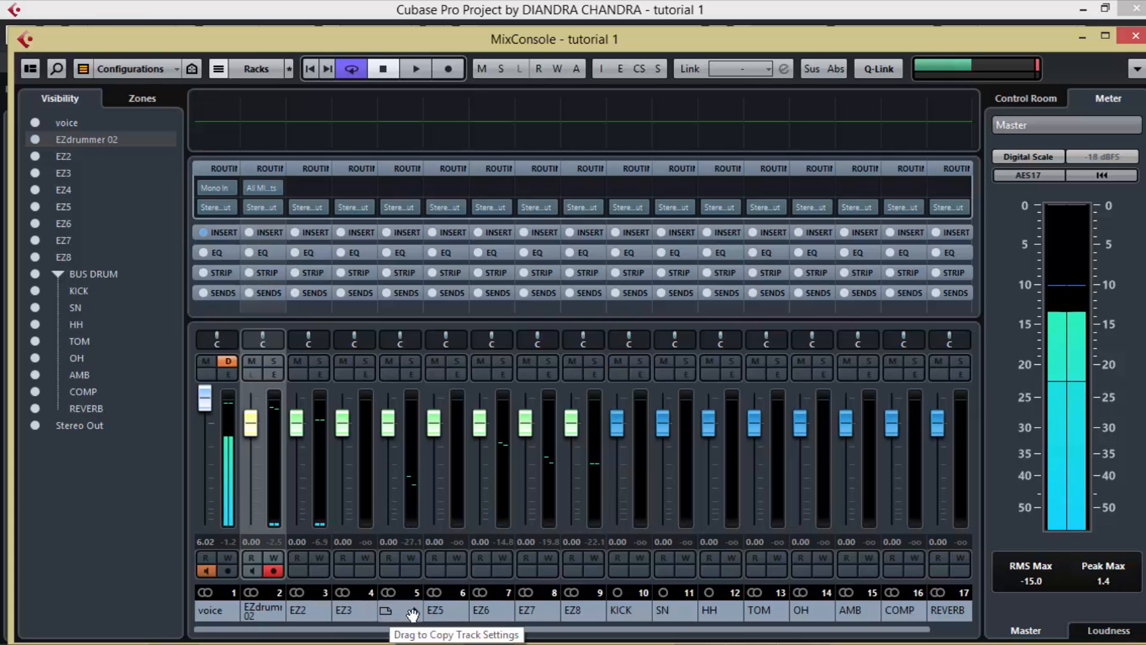
Step: Rename the EZdrummer 02 mixer channel as KICK and the EZ2 channel as SN
double_click(266, 613)
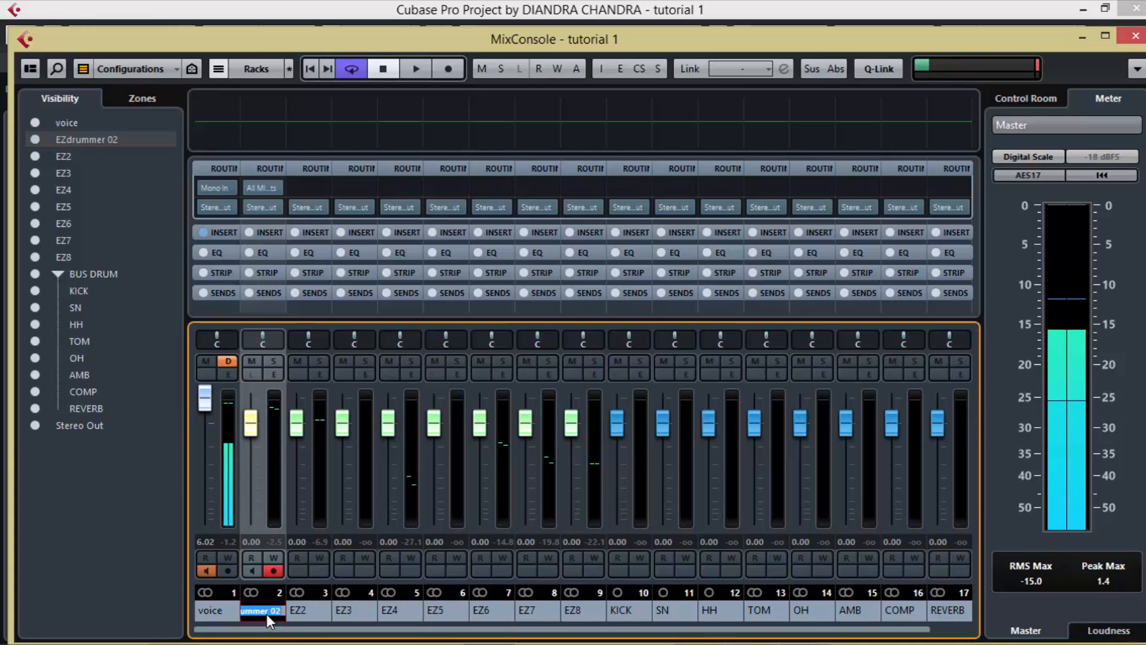
text(KICK)
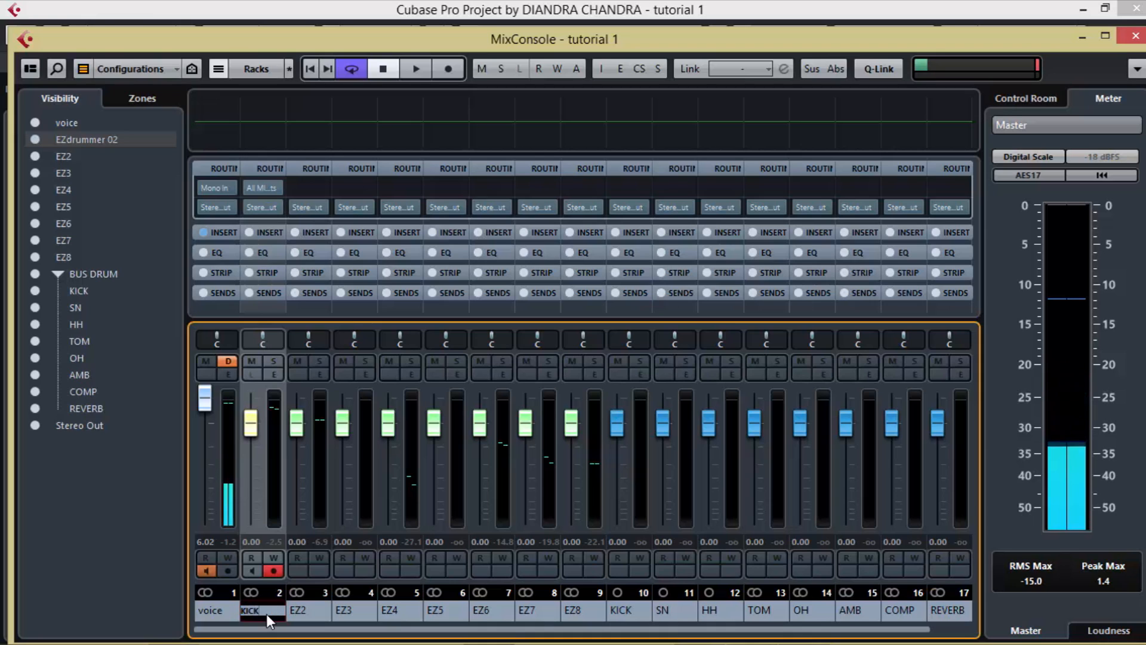
key(Return)
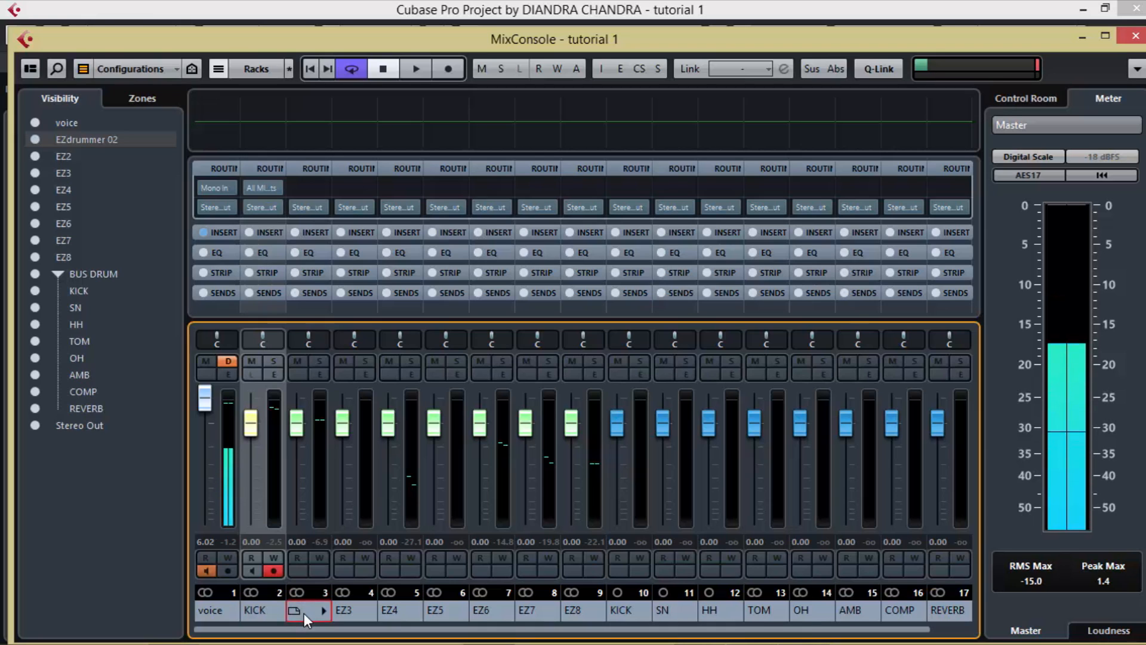
double_click(303, 614)
text(SN)
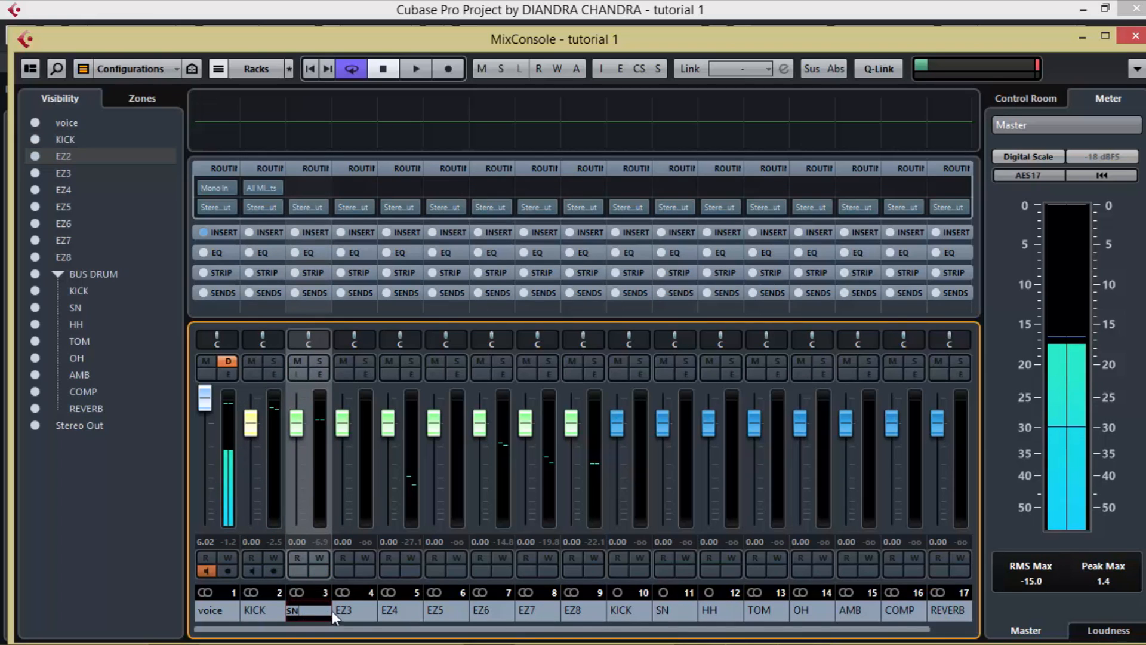
key(Return)
Step: Rename the EZ3 mixer channel as HH and the EZ4 channel as TOM
double_click(356, 610)
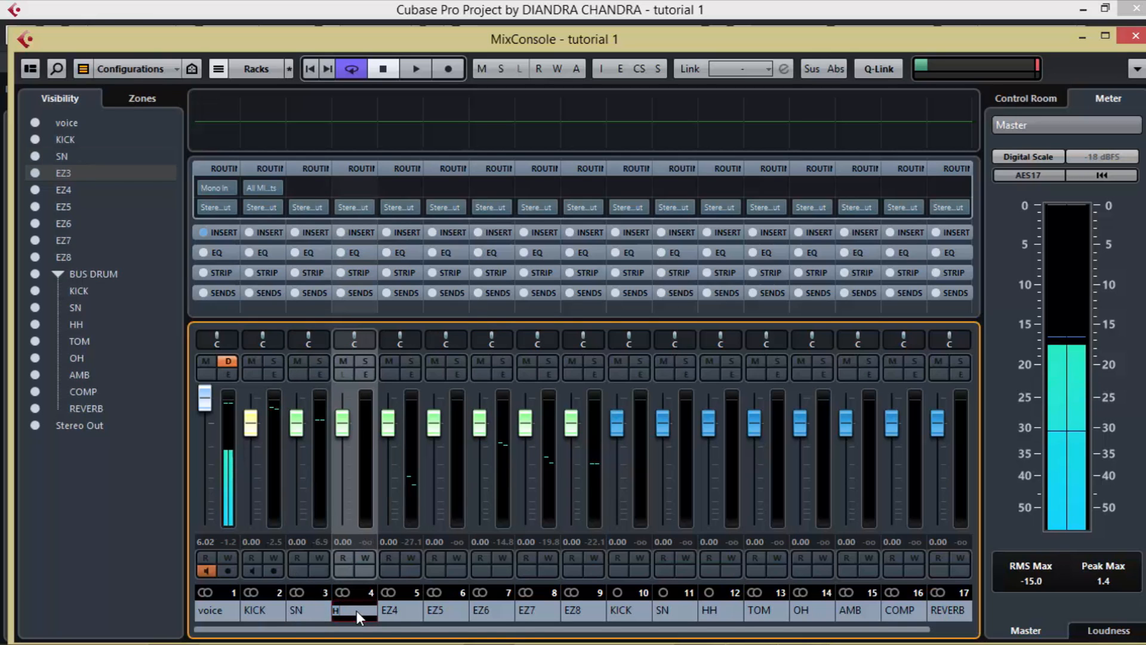
text(HH)
key(Return)
double_click(392, 610)
text(TOM)
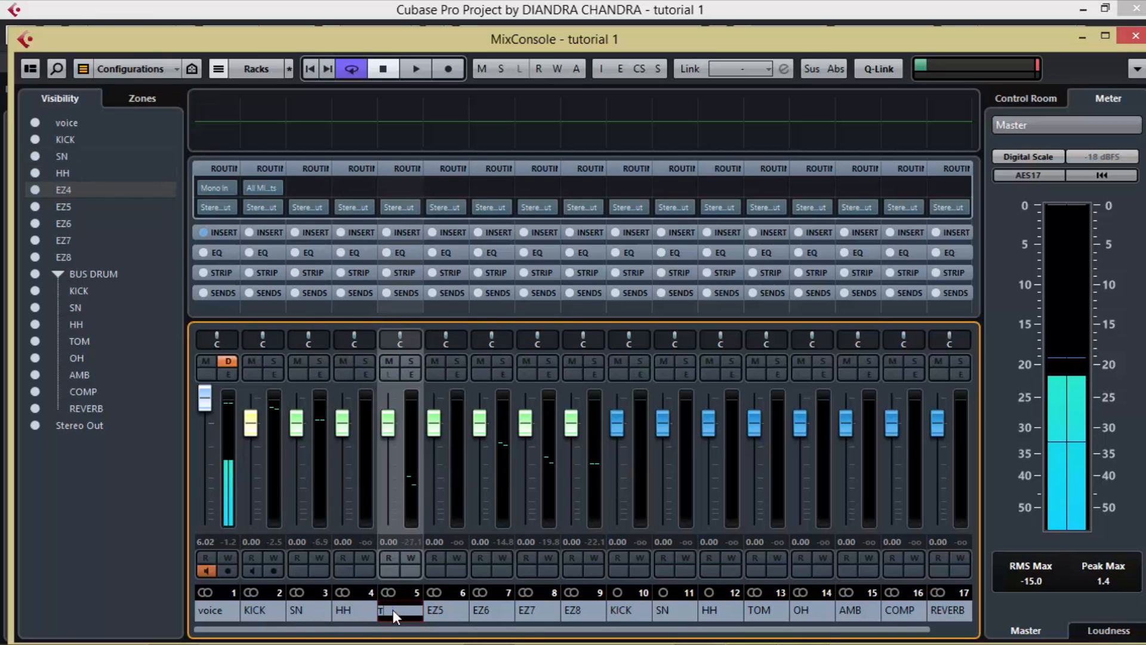
Step: Rename the EZ5 mixer channel as OH and the EZ6 channel as AMB
click(449, 615)
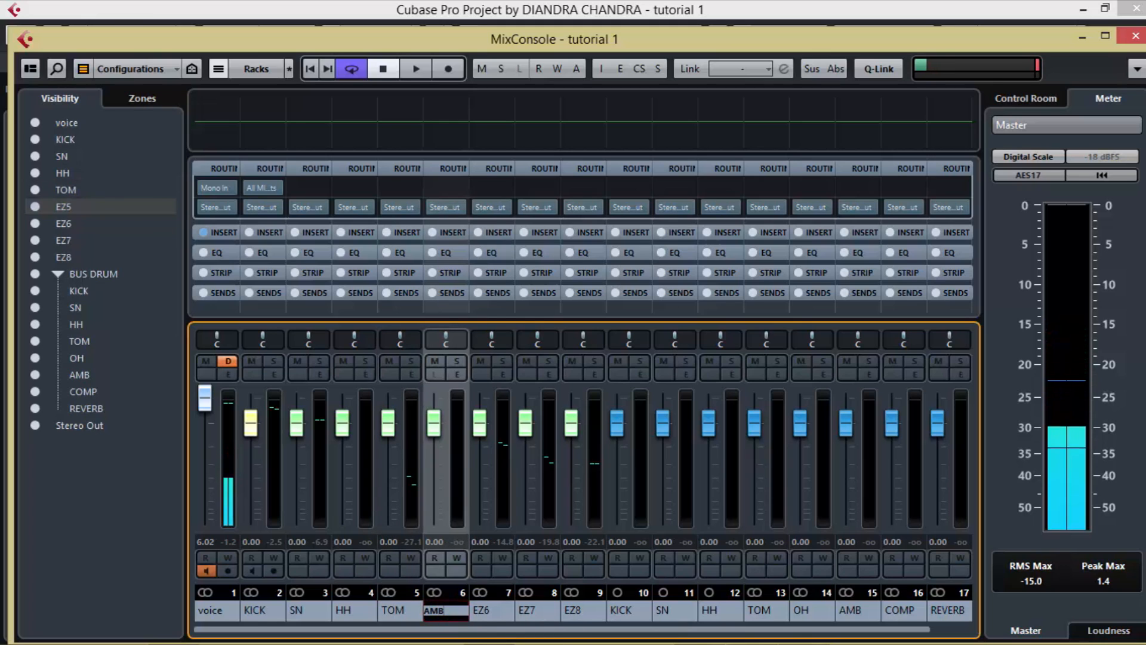
double_click(482, 611)
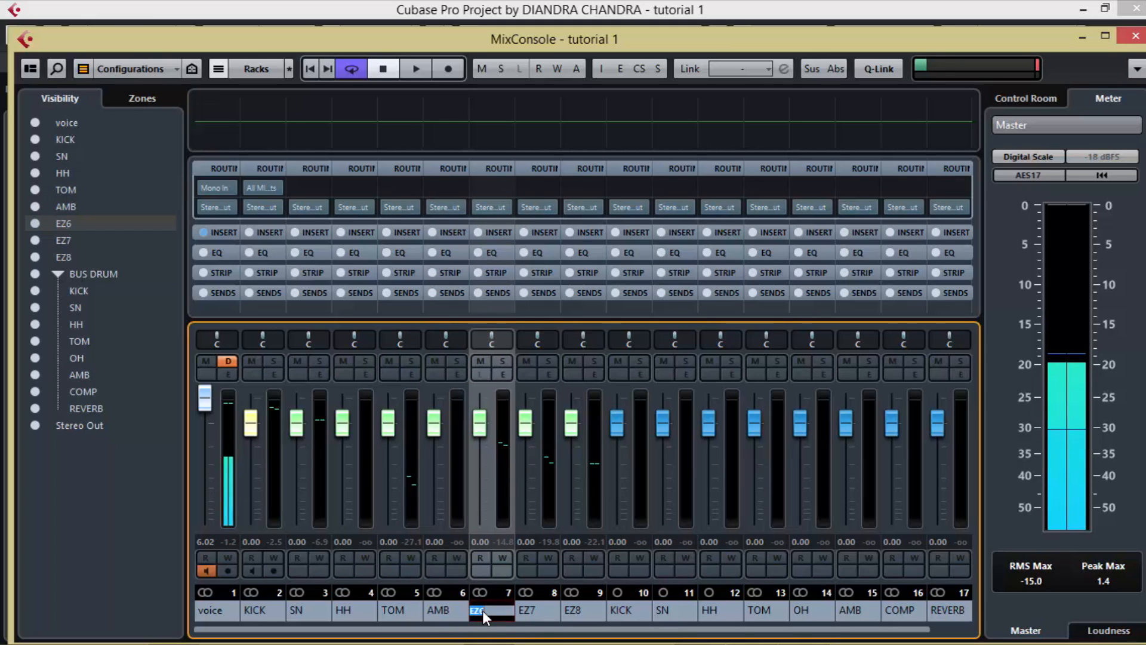
double_click(448, 615)
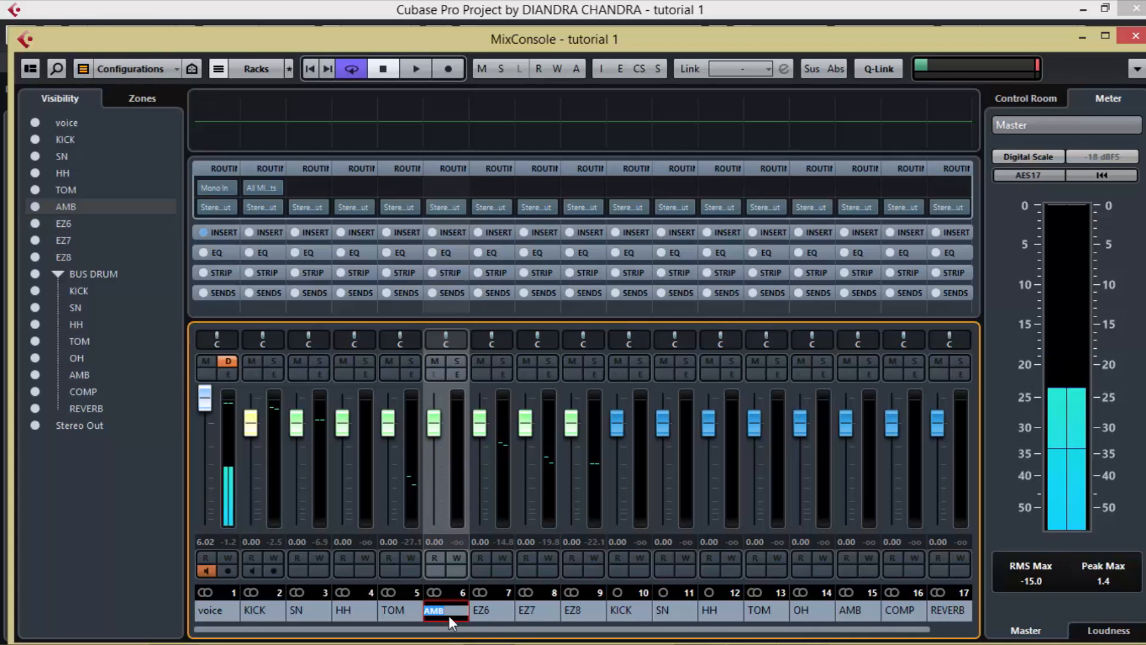
text(OH)
double_click(483, 610)
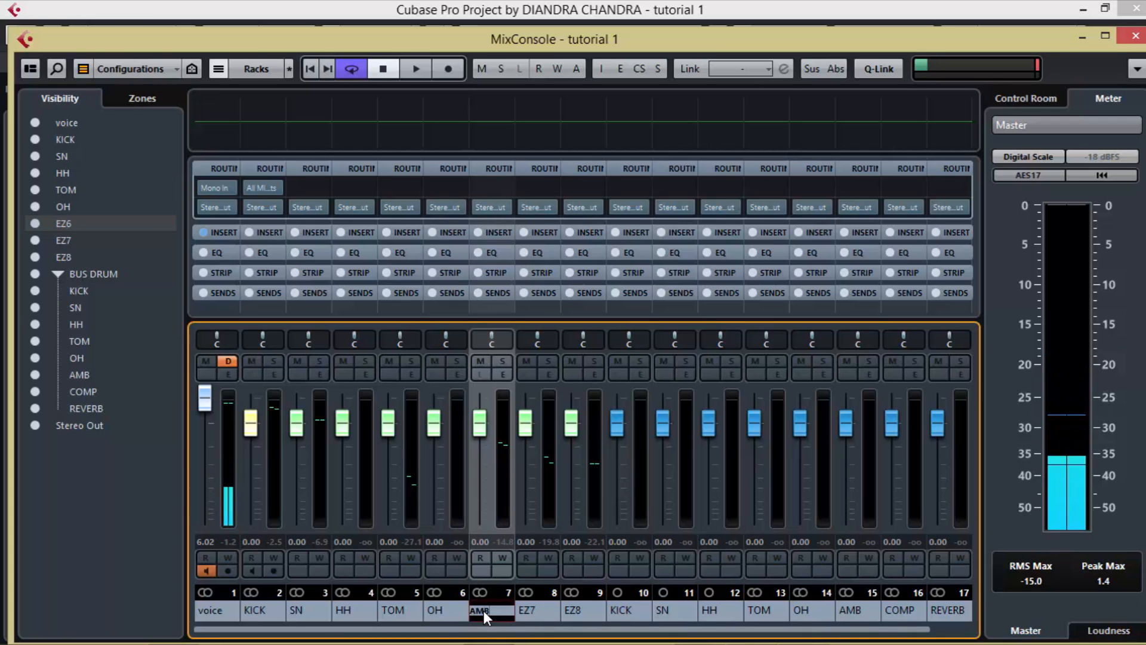
key(Return)
Step: Rename the EZ7 mixer channel as COMP and the EZ8 channel as REVERB
double_click(529, 611)
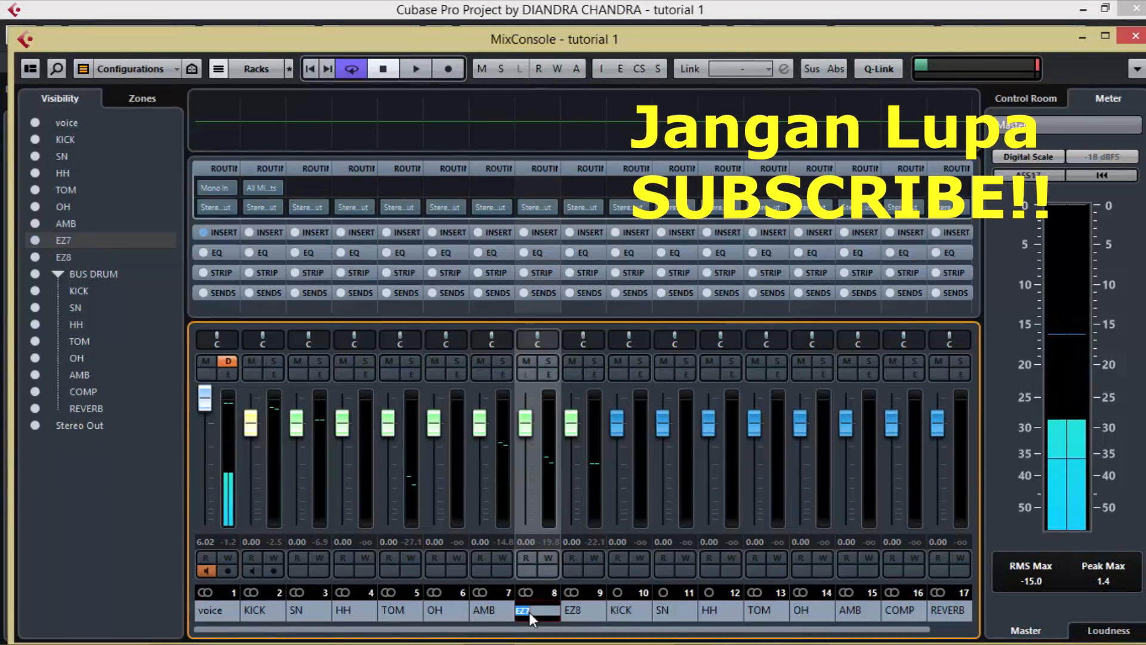
text(COM)
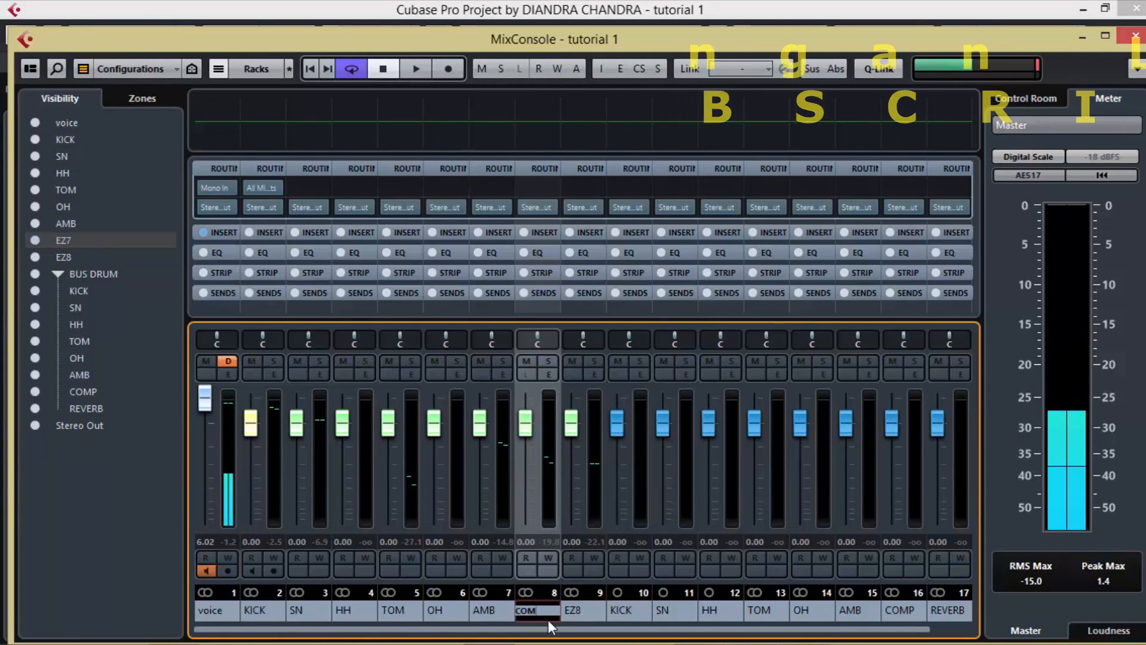
text(P)
double_click(574, 609)
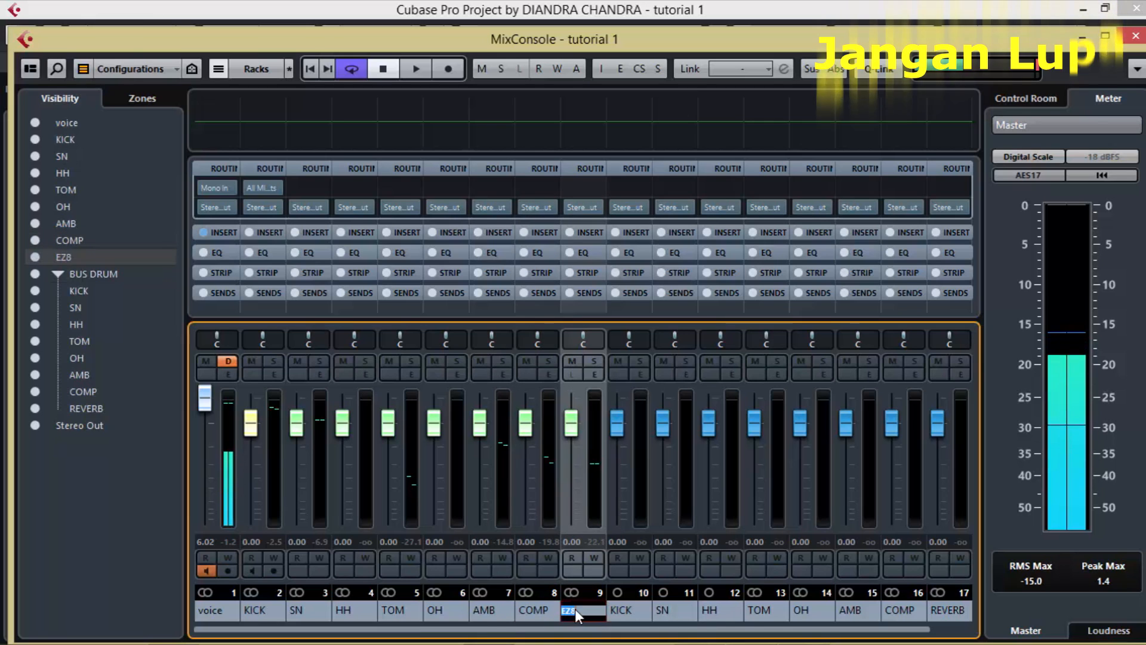
text(RE)
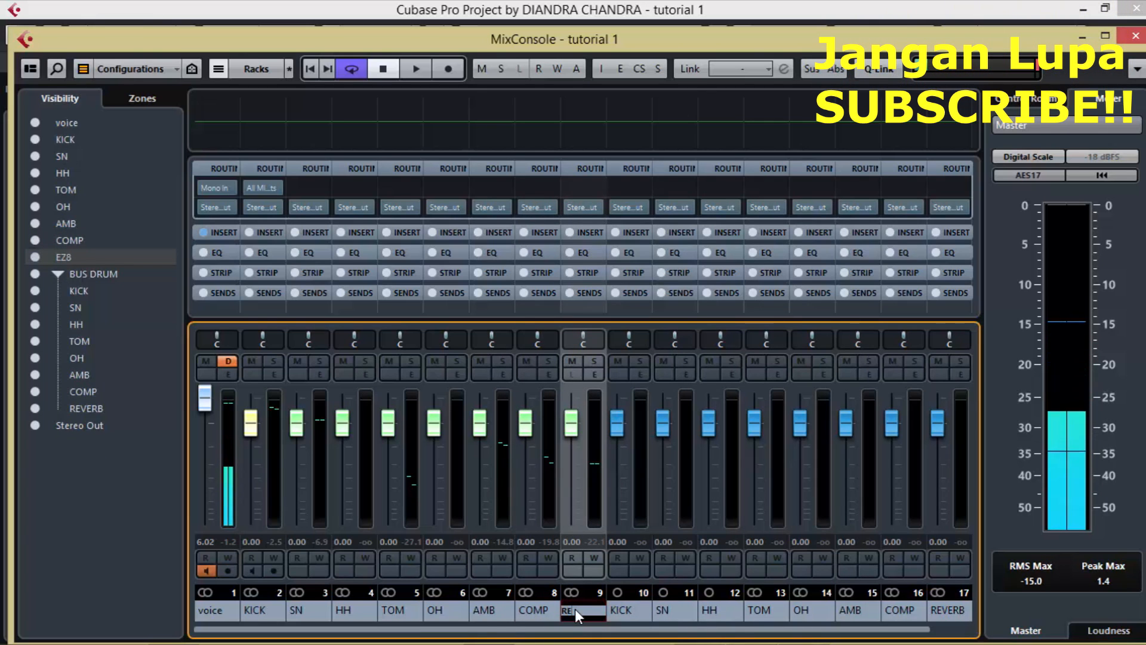
text(VERB)
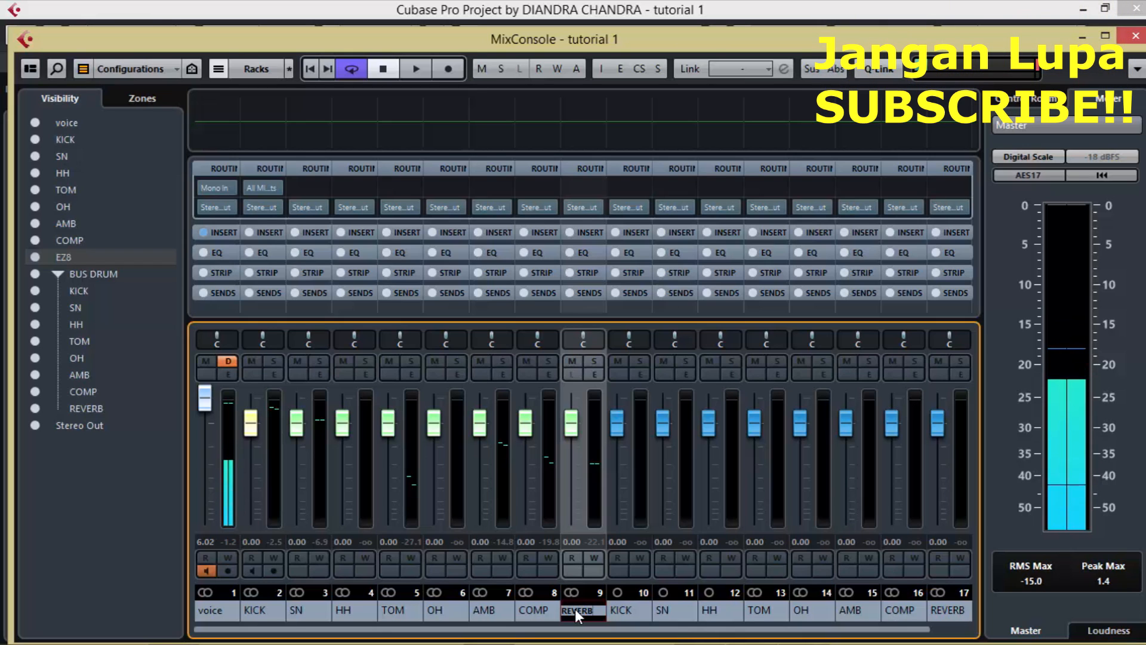
double_click(520, 609)
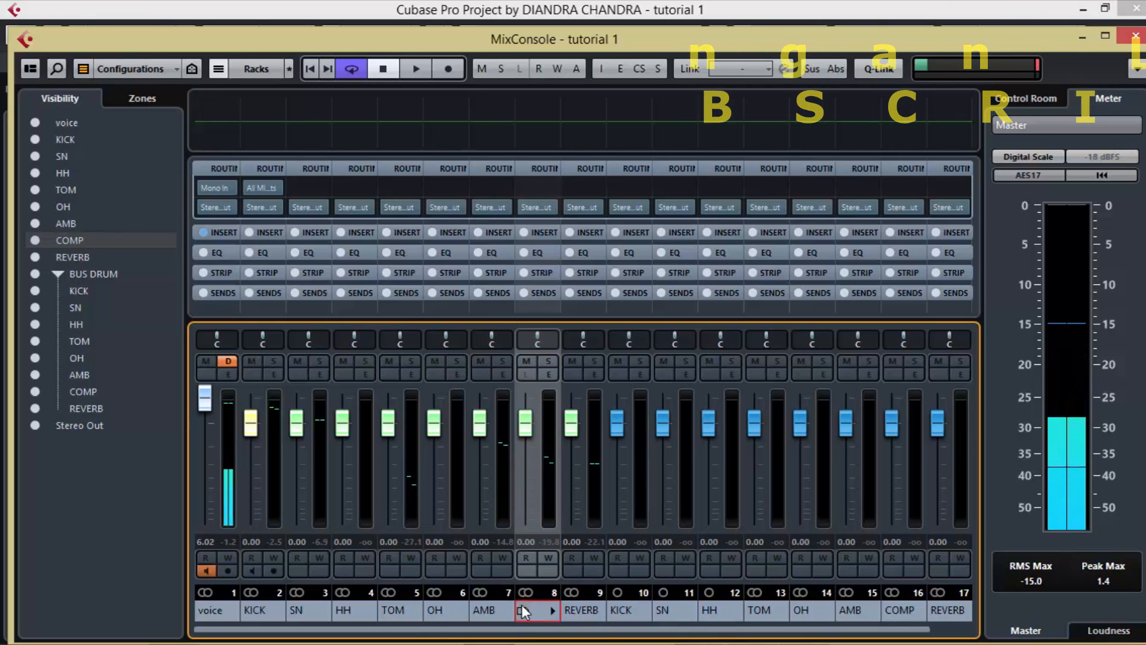
Step: Start playback and route the KICK instrument channel's output to the KICK group
key(space)
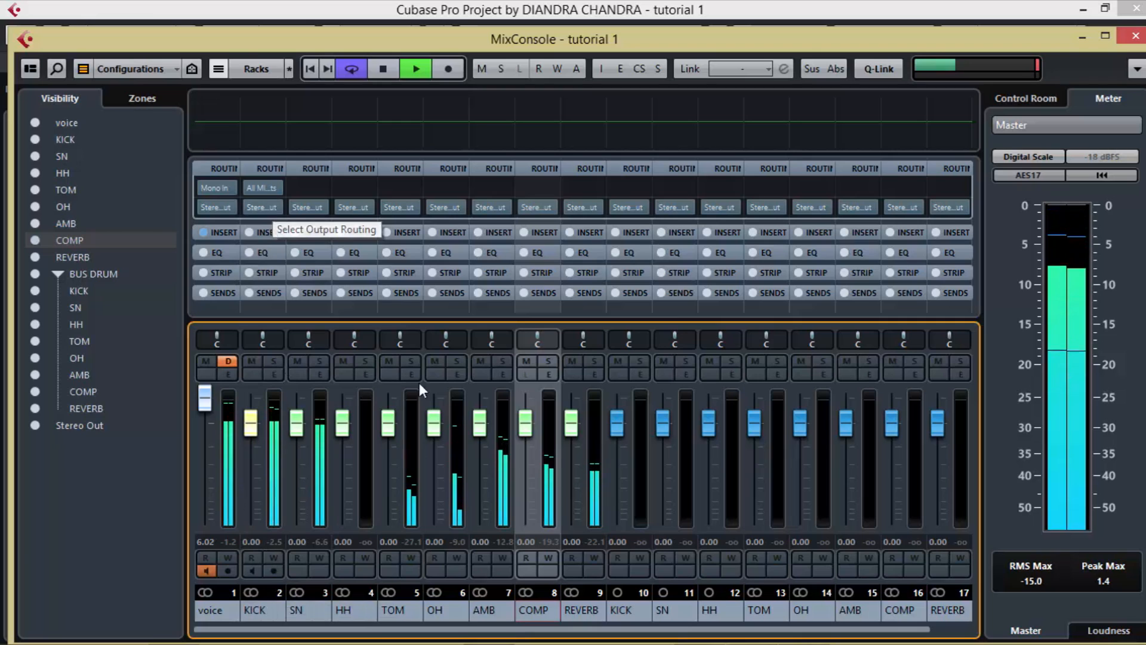
click(273, 208)
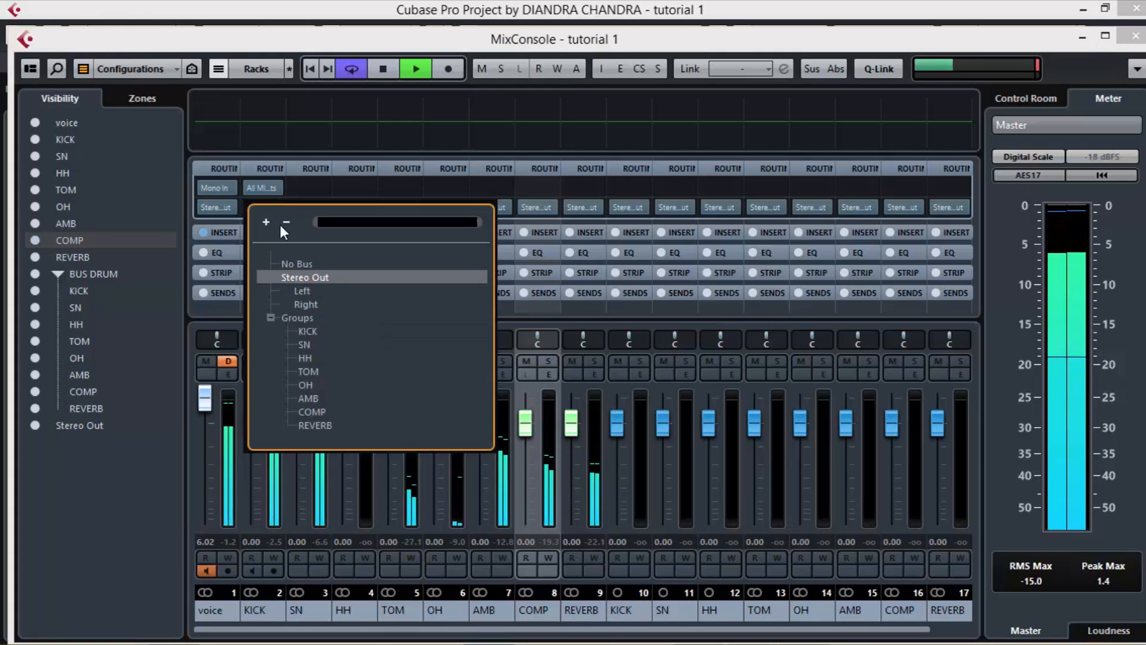
click(309, 332)
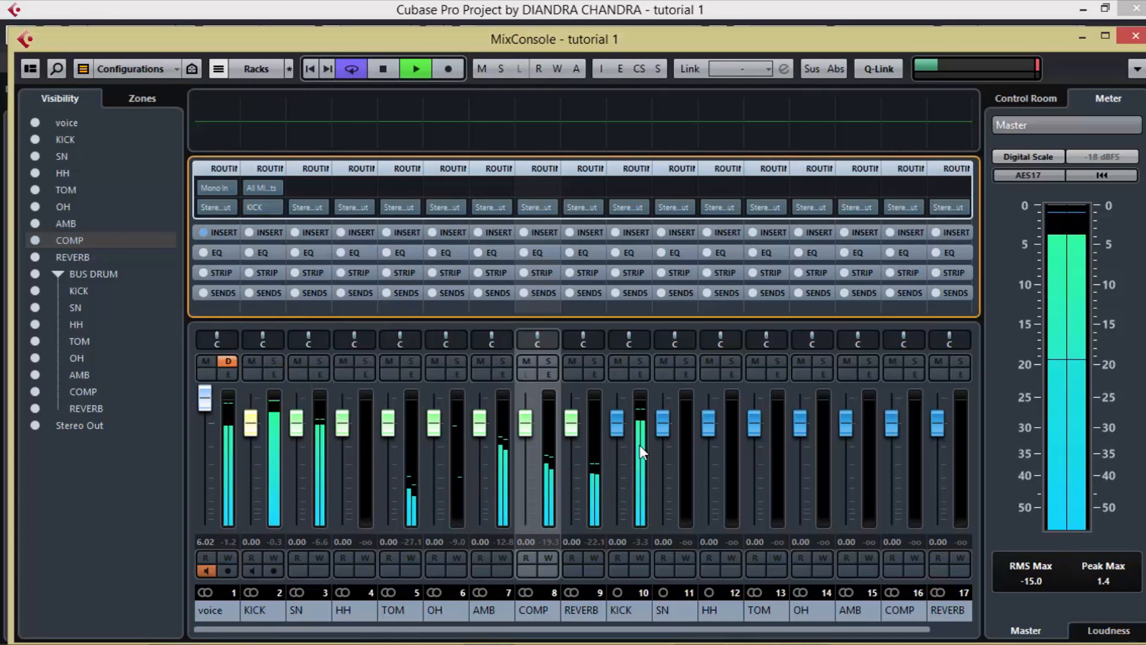
Step: Route the outputs of the SN, HH and TOM instrument channels to the SN, HH and TOM groups respectively
click(324, 208)
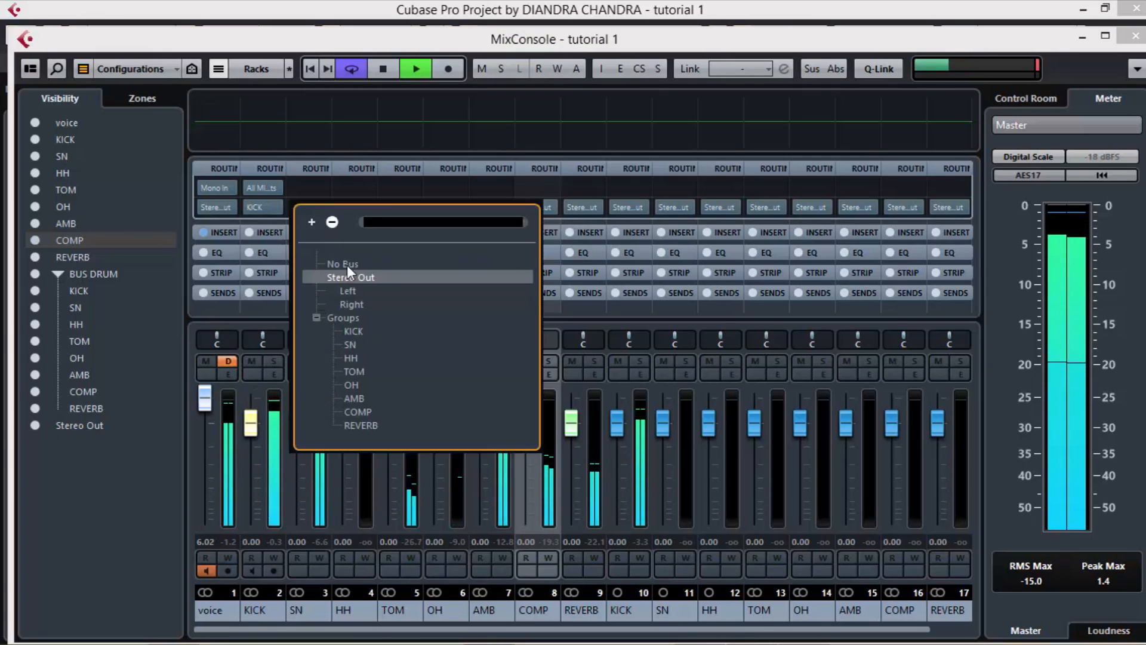
click(351, 344)
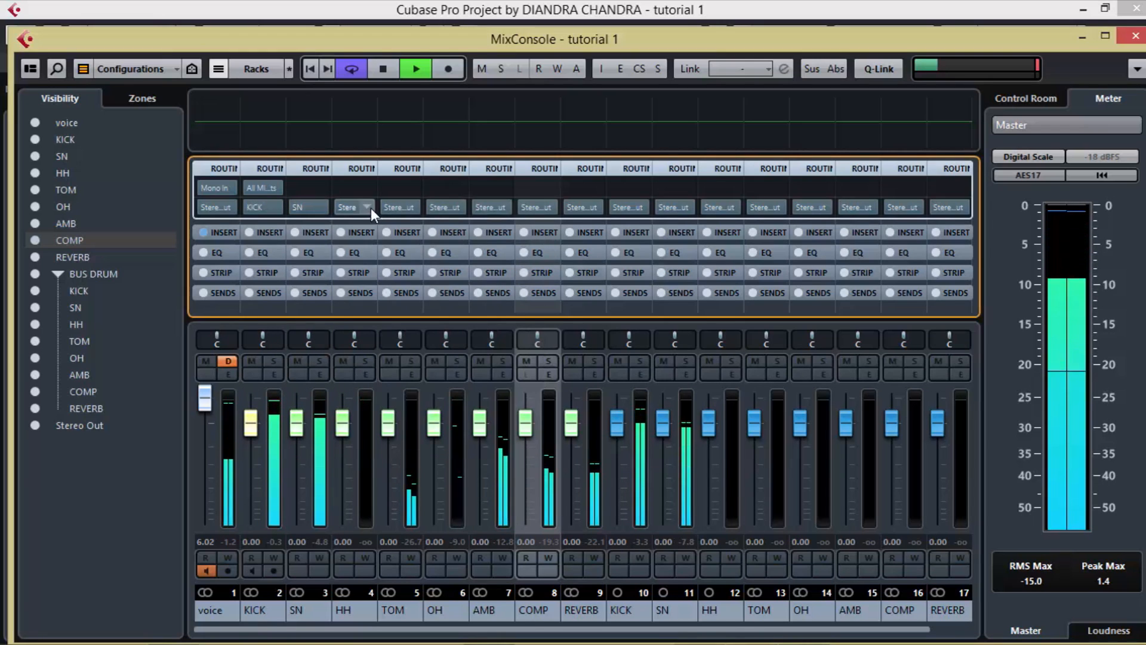
click(371, 208)
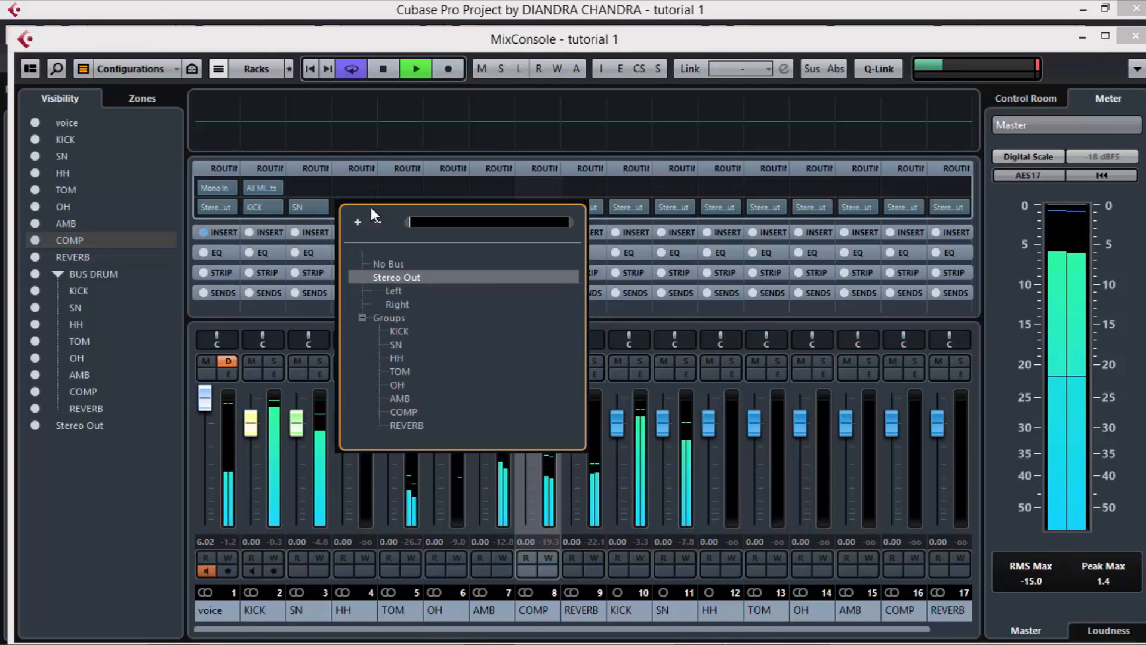
click(401, 359)
click(411, 207)
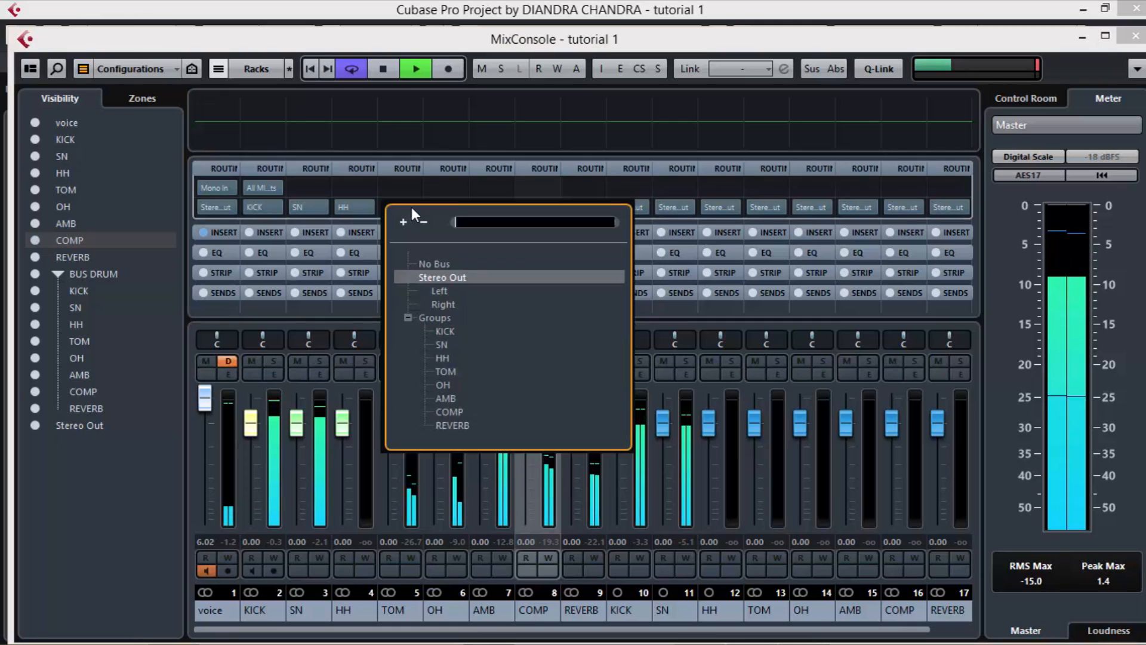
click(446, 371)
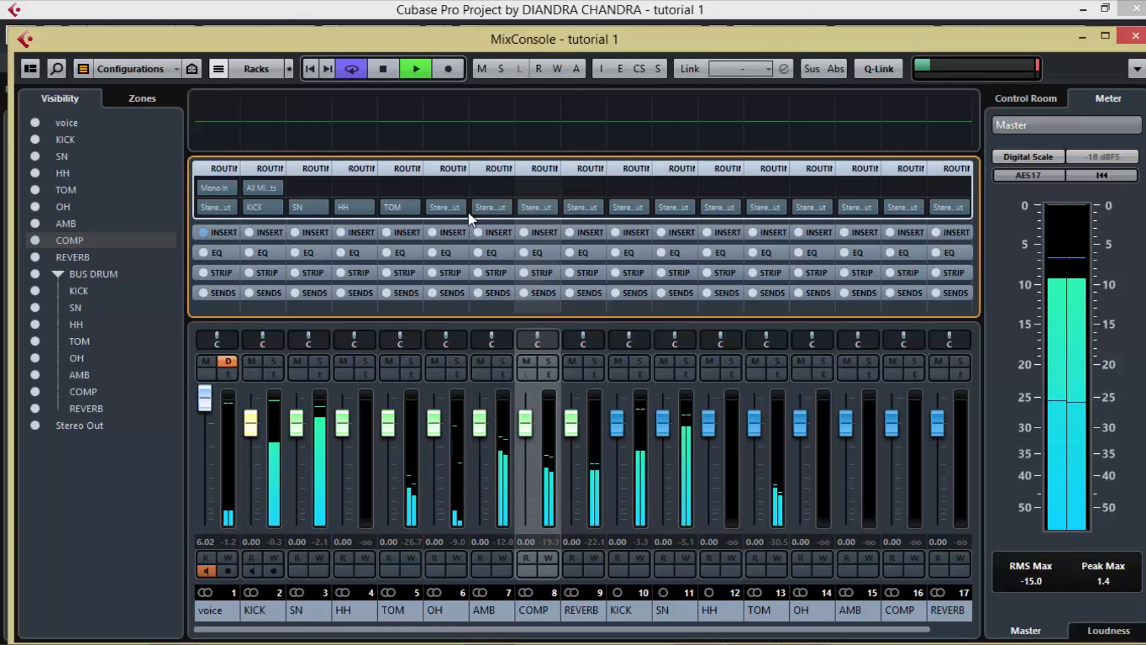
Step: Route the OH instrument channel to the OH group, the AMB channel to COMP, and the COMP channel to REVERB
click(460, 207)
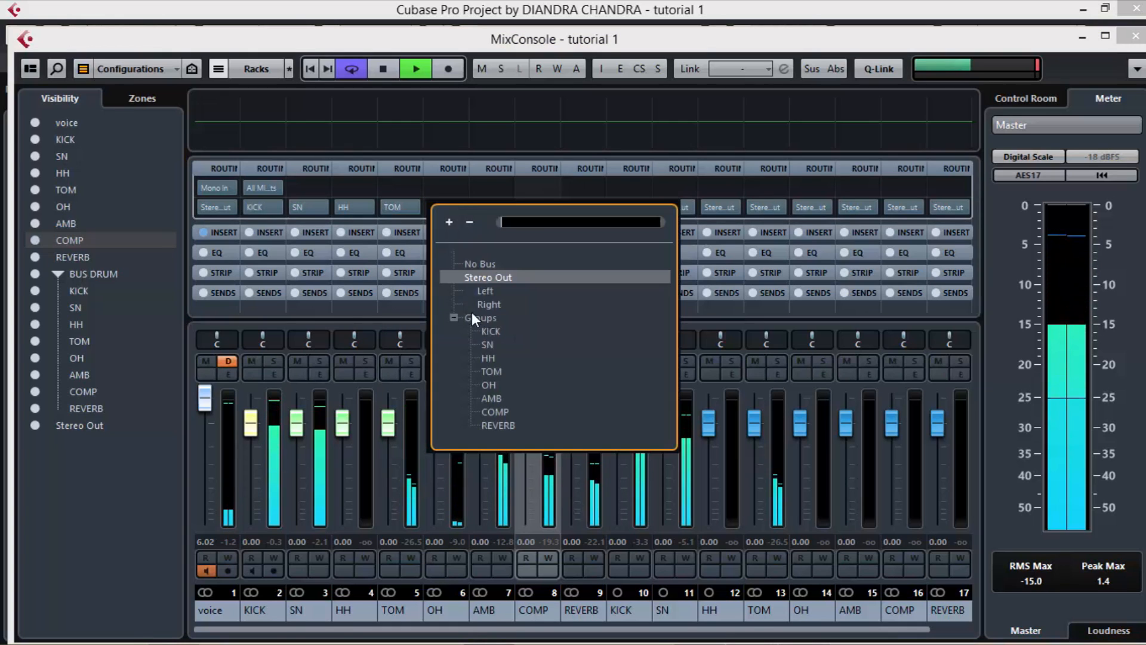
click(488, 385)
click(502, 209)
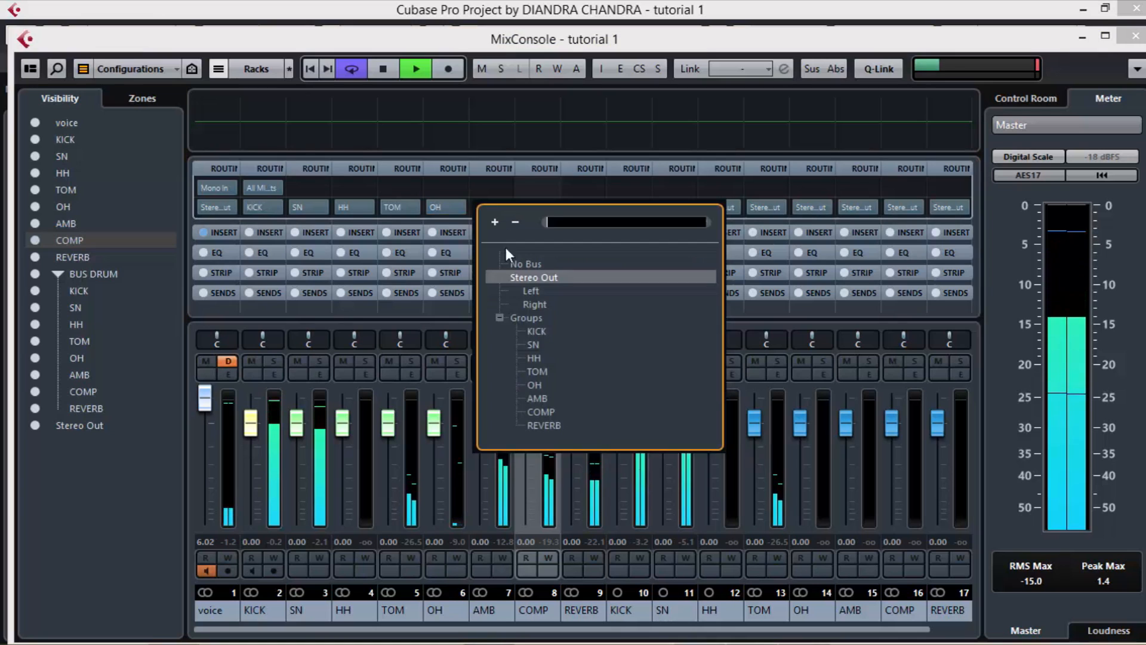
click(539, 412)
click(552, 209)
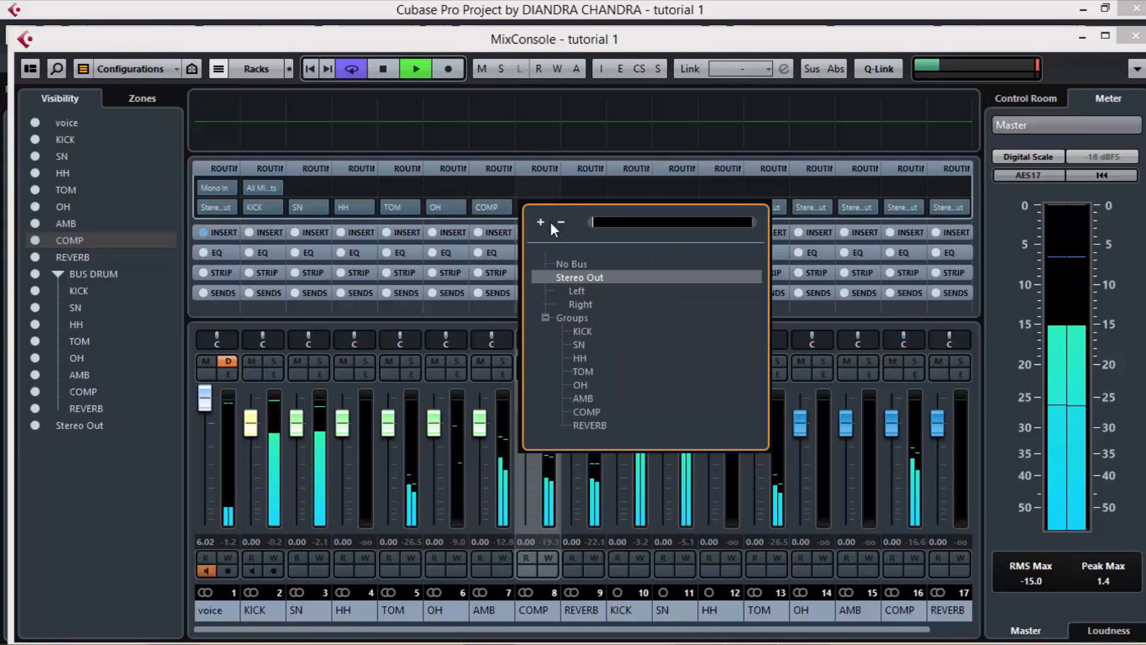
click(581, 424)
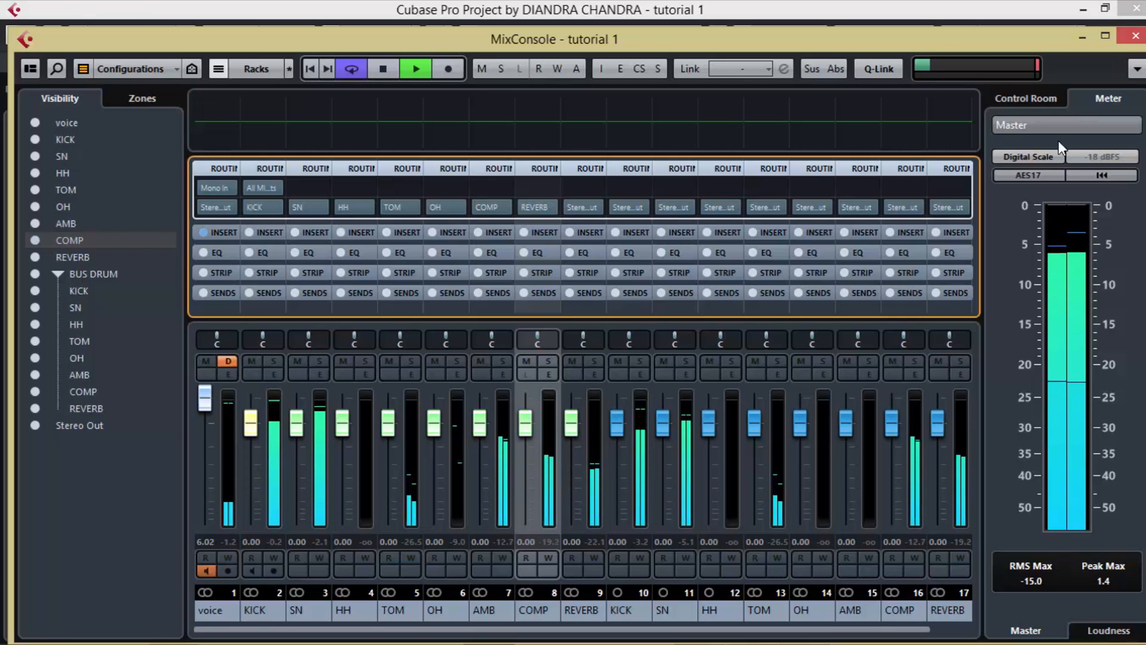
Step: Leave the MixConsole, stop playback and open the EZdrummer instrument of the KICK track
click(1135, 37)
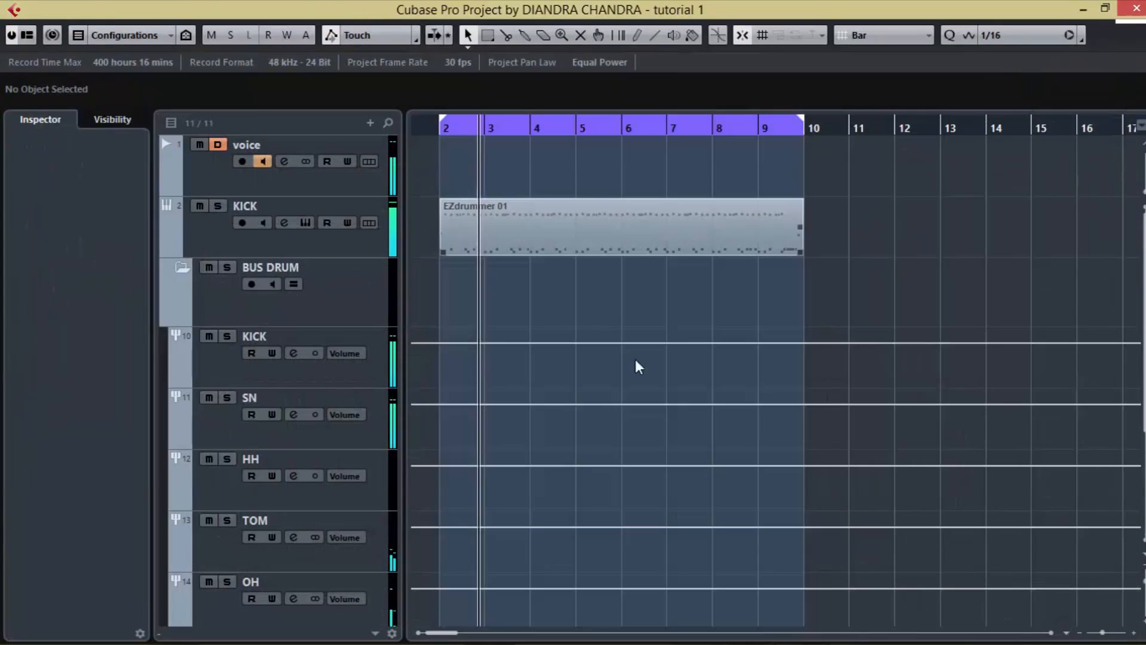
key(space)
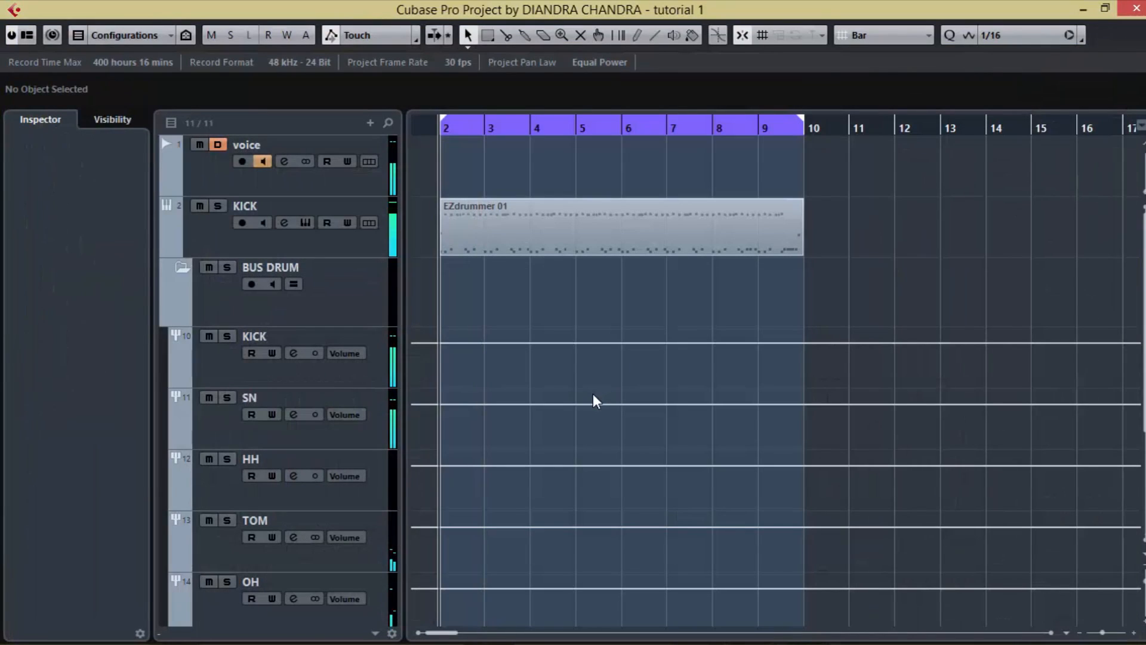
click(233, 235)
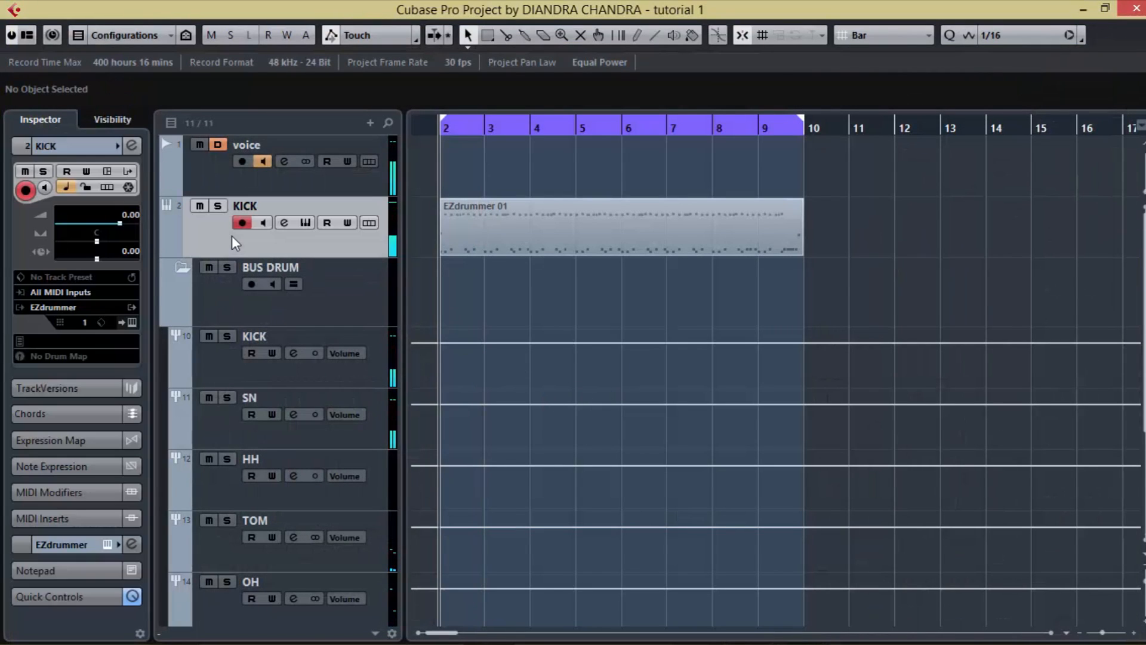
click(130, 322)
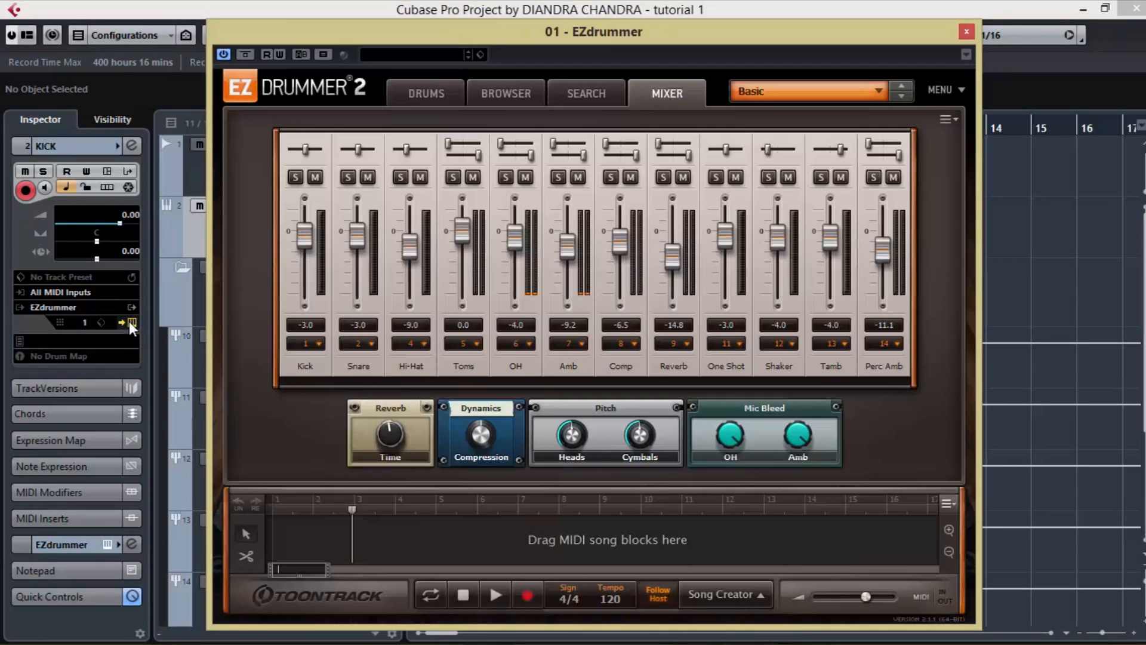
click(420, 342)
click(451, 55)
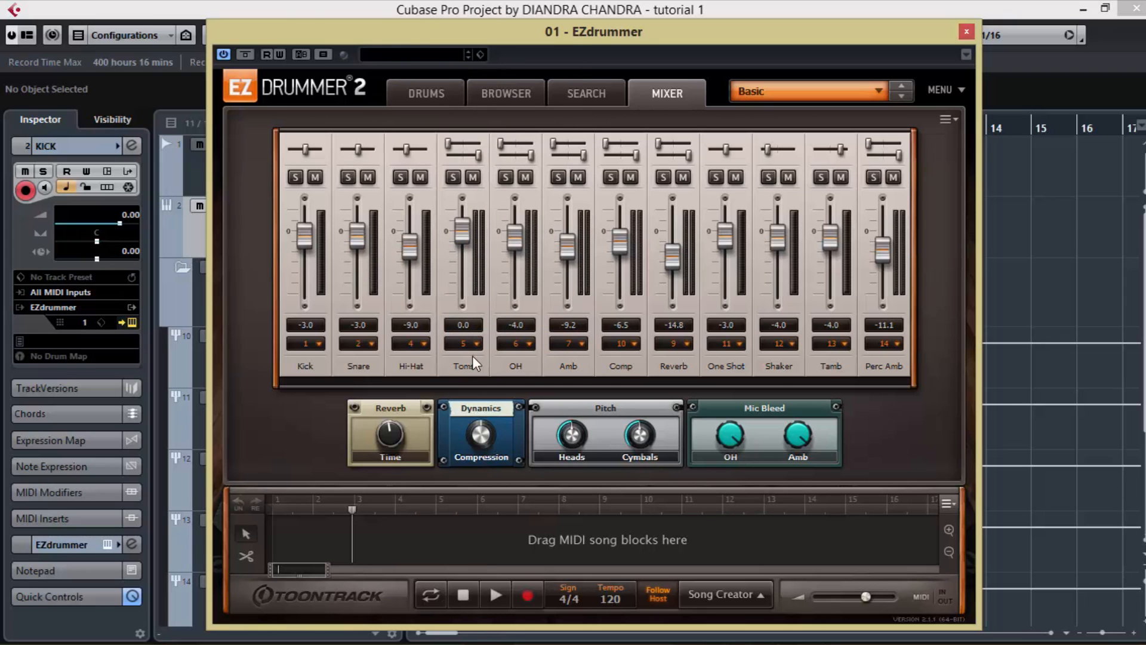
click(471, 345)
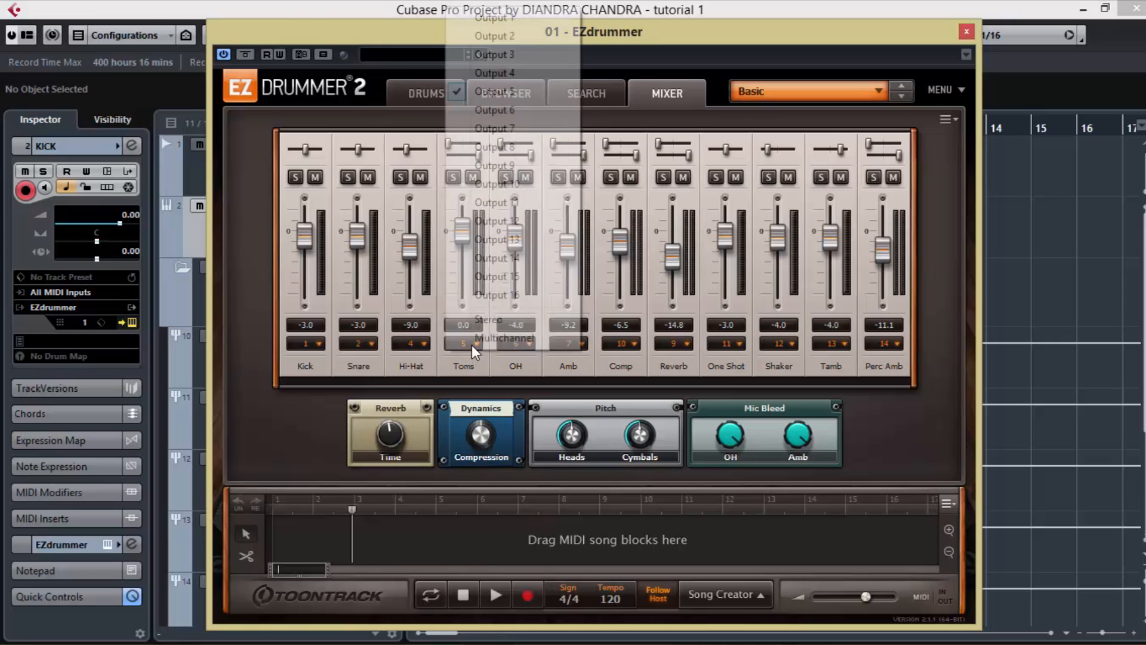
click(639, 35)
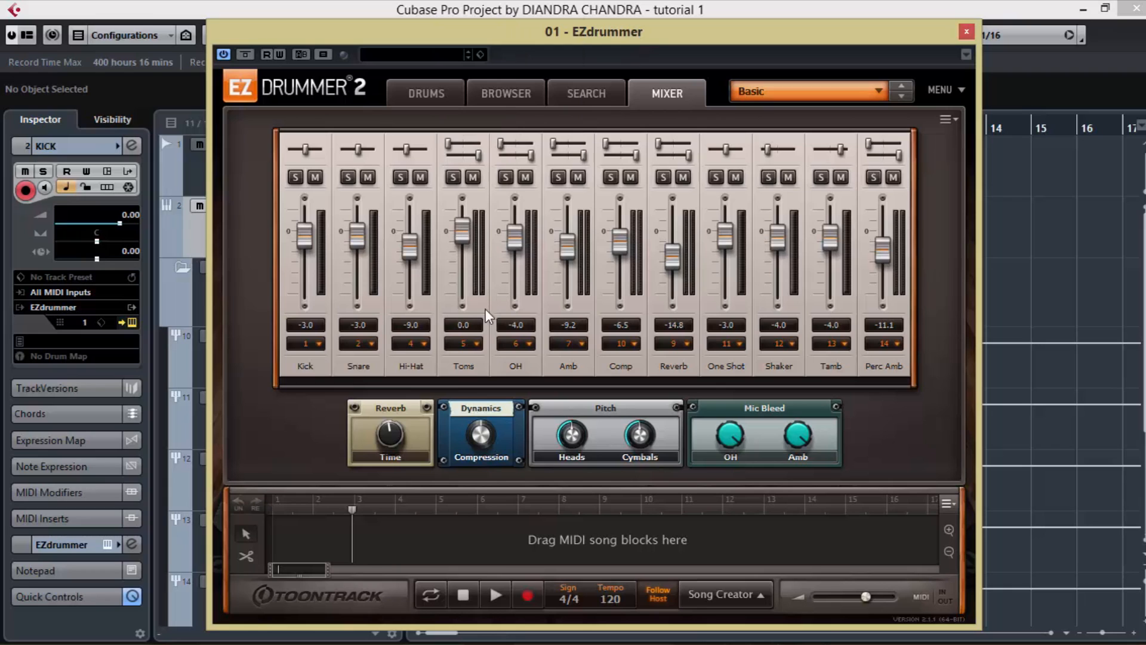
Step: Assign EZdrummer's Hi-Hat channel to Output 3, Toms to Output 4 and OH to Output 5
click(423, 341)
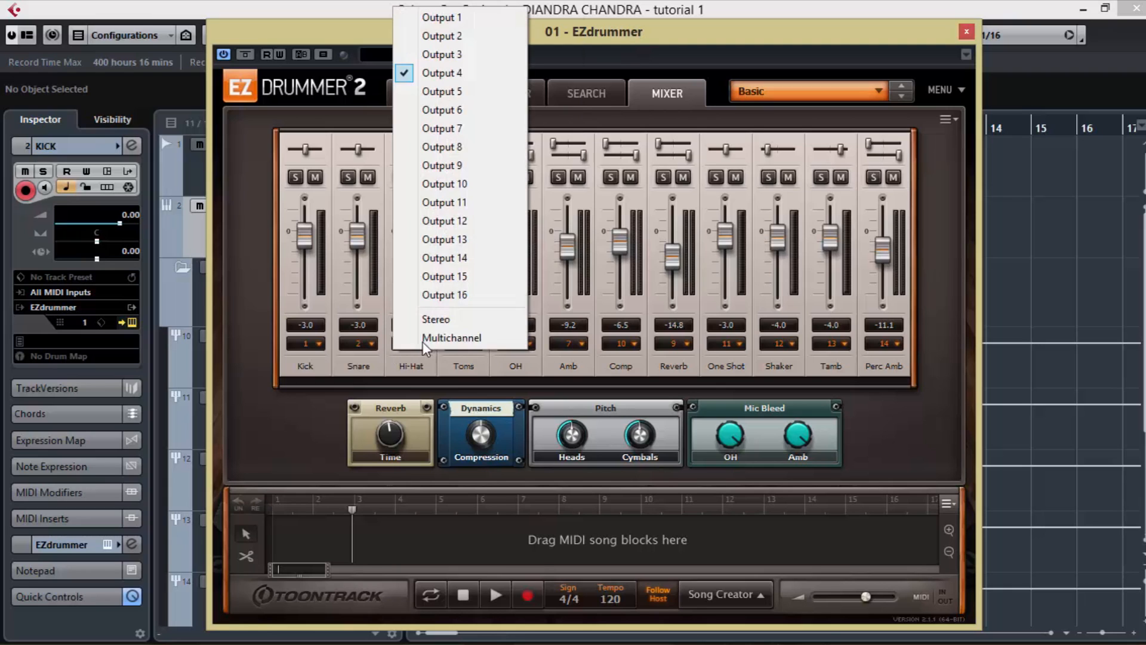
click(462, 58)
click(464, 345)
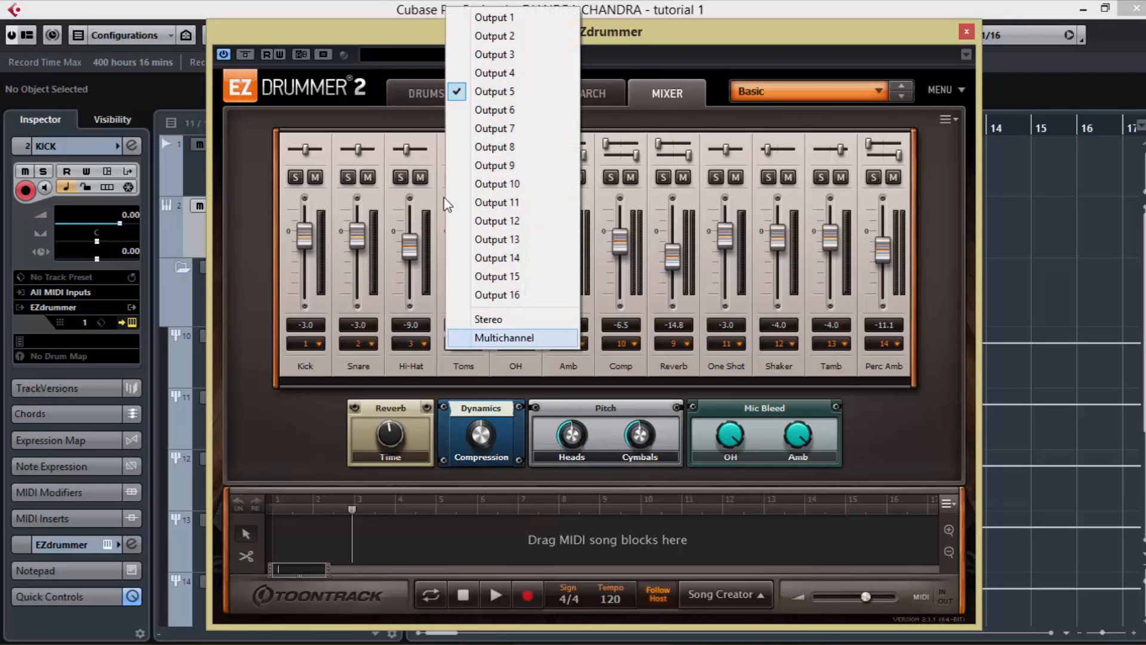
click(478, 72)
click(513, 343)
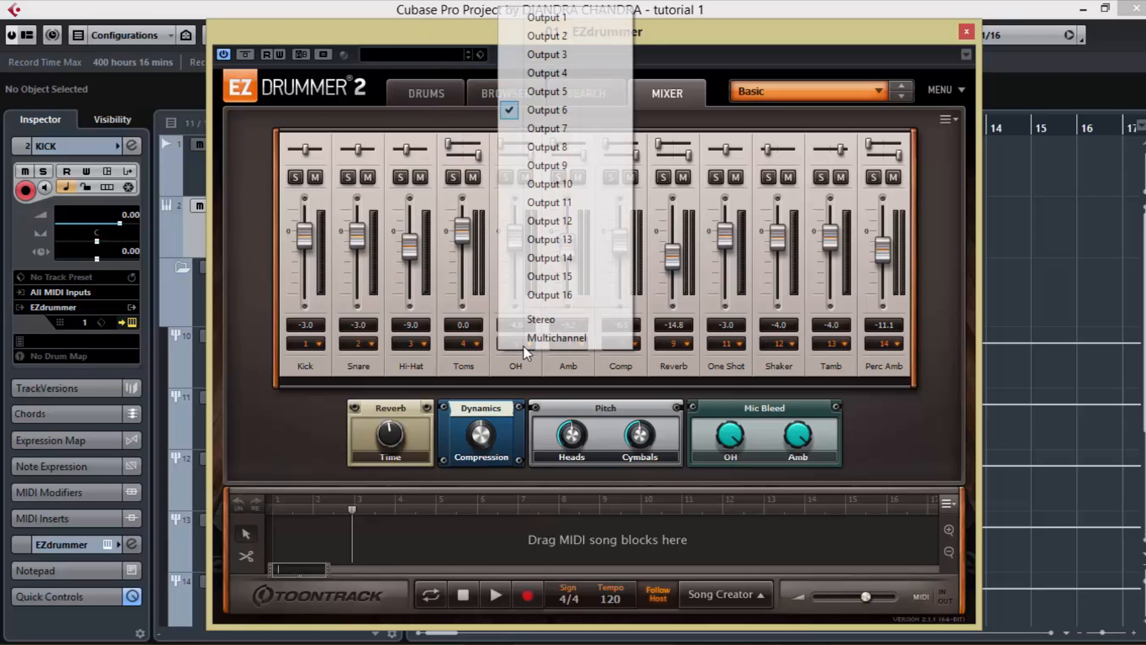
click(553, 94)
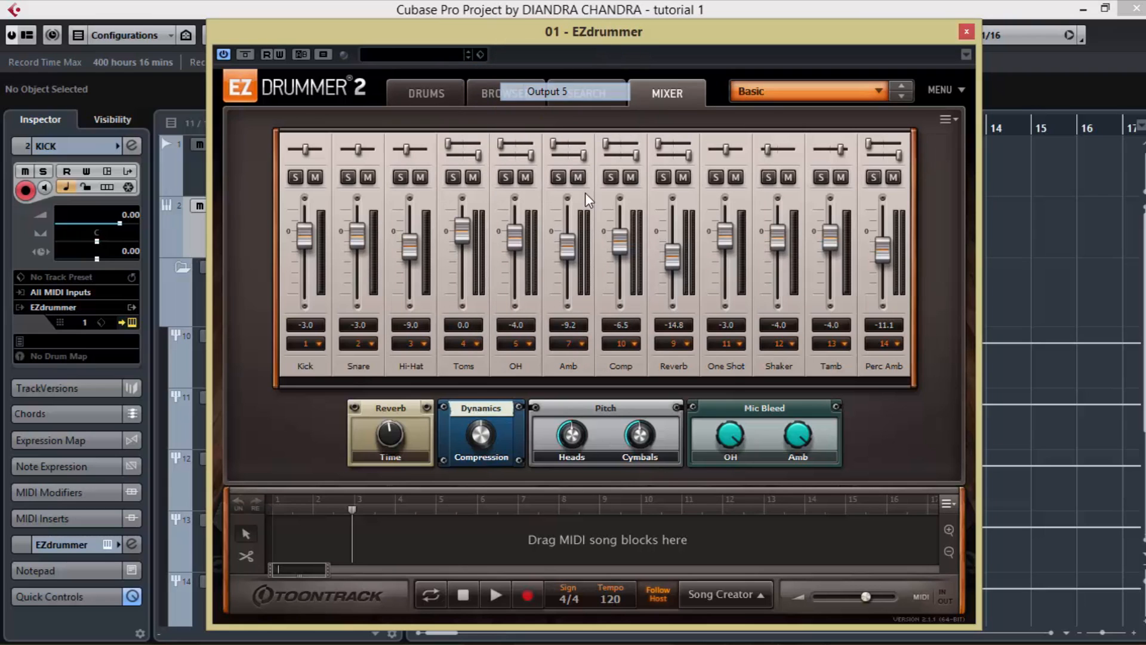
Step: Assign EZdrummer's Amb channel to Output 6, Comp to Output 7 and Reverb to Output 8, and close the instrument
click(571, 344)
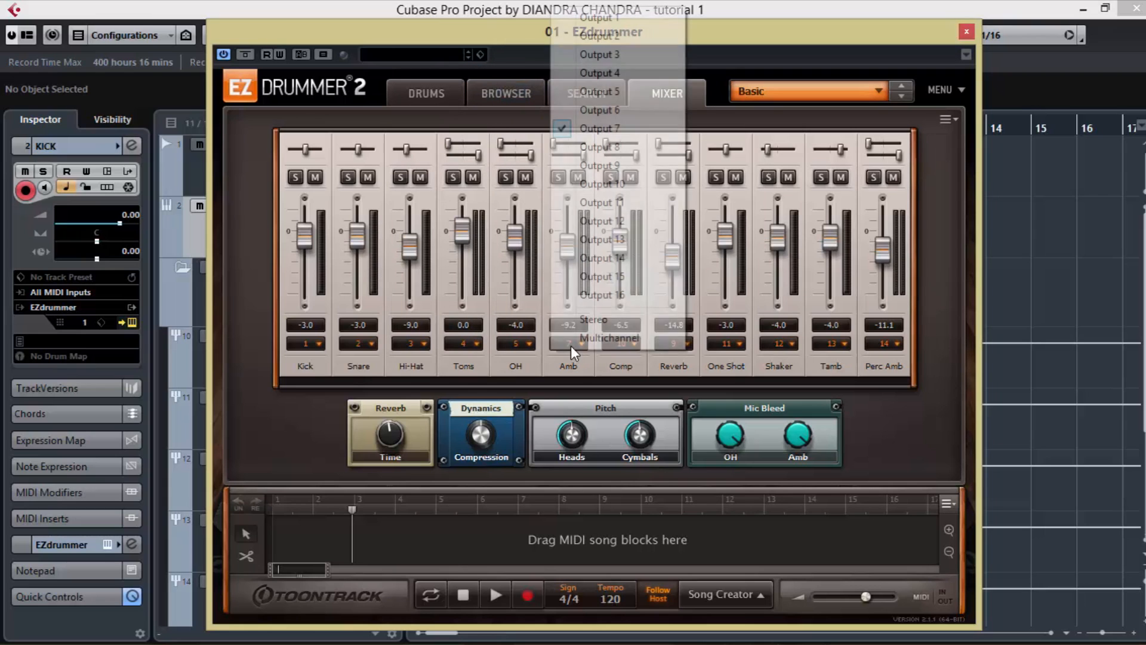
click(600, 110)
click(632, 345)
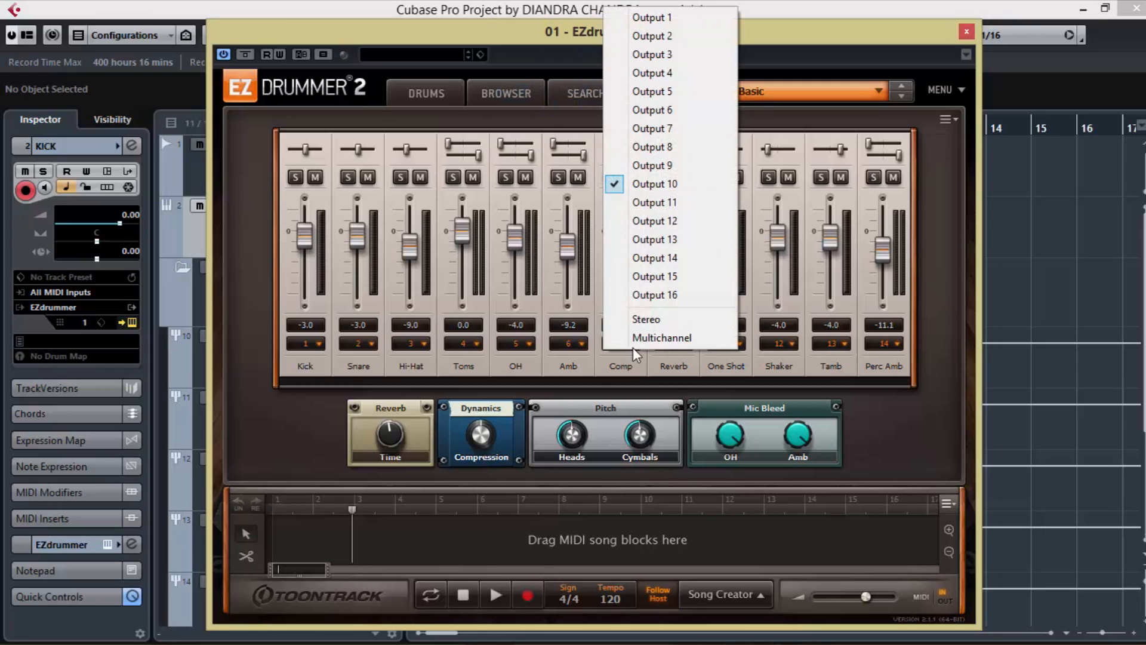
click(657, 128)
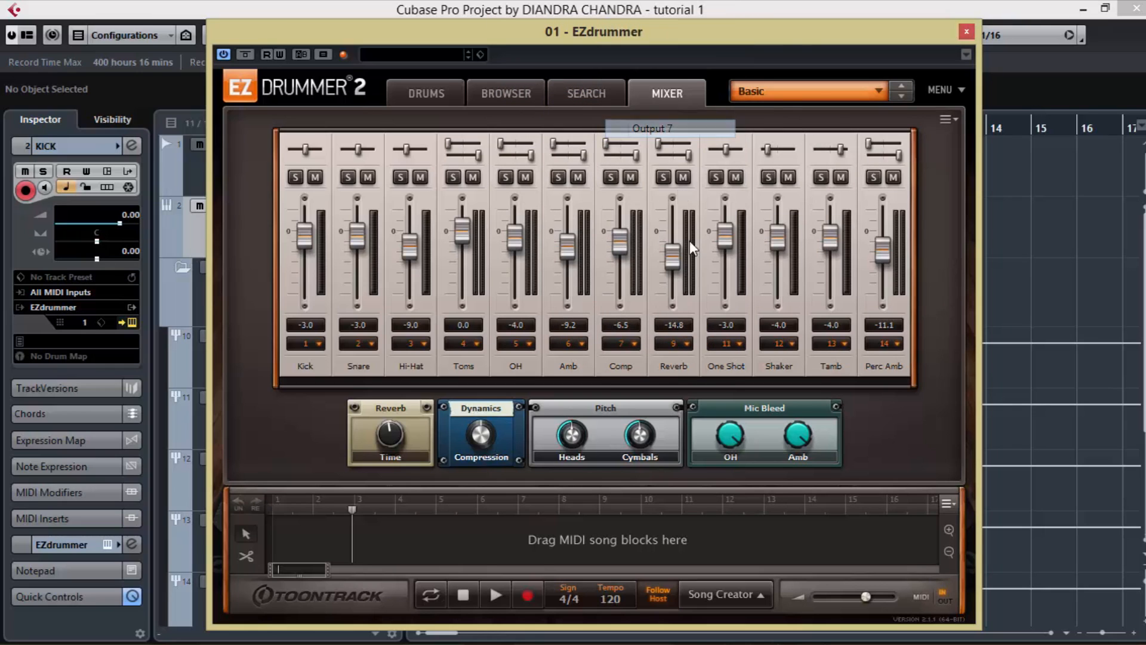
click(671, 343)
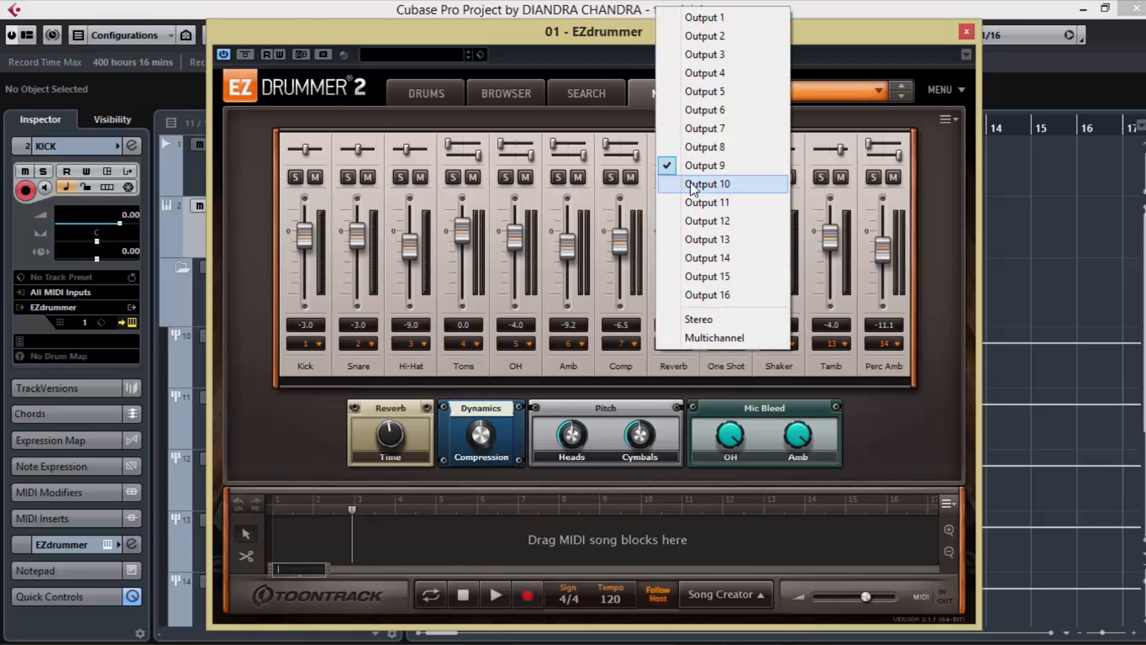
click(704, 149)
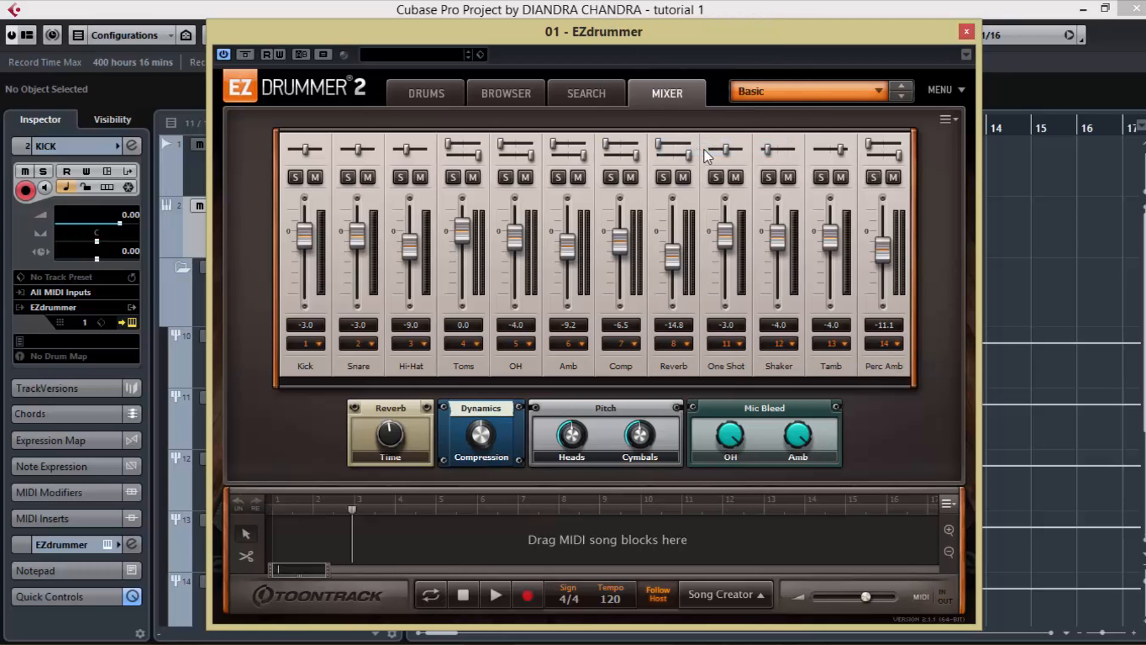
click(967, 32)
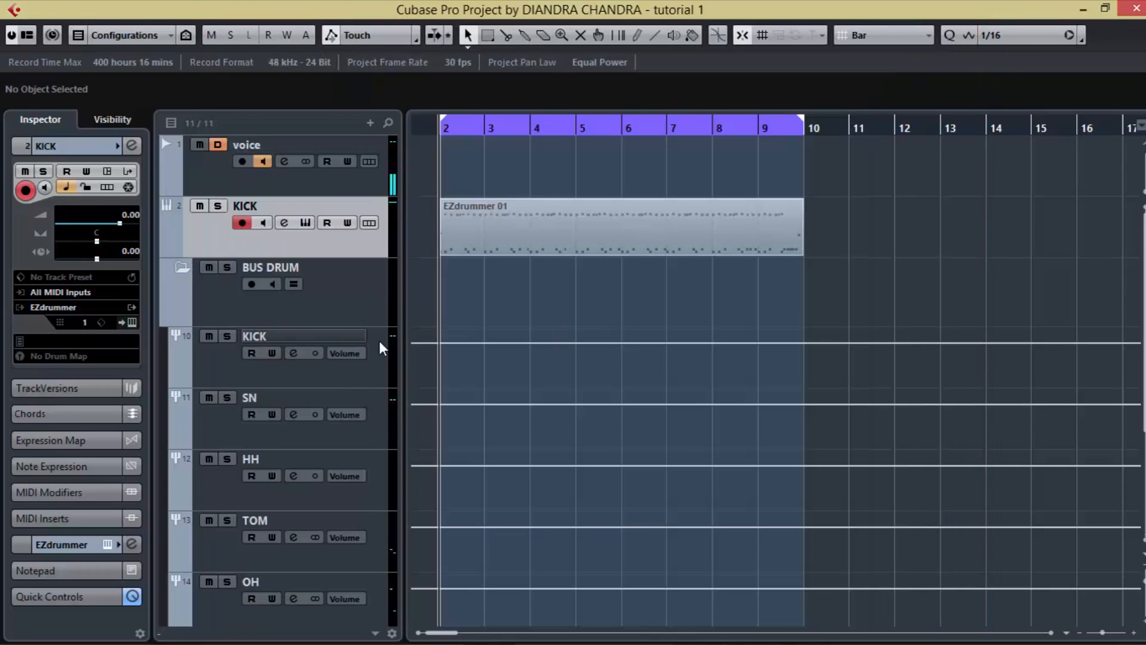
Step: Play the drum part and check the channel meters in EZdrummer's mixer
key(space)
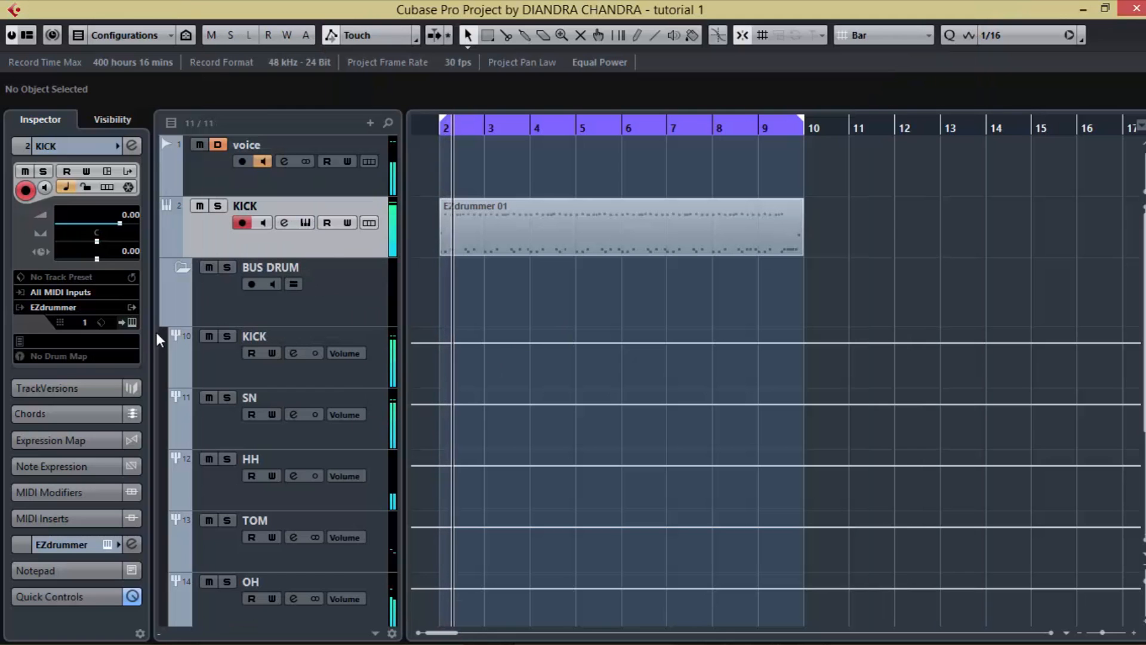
click(132, 322)
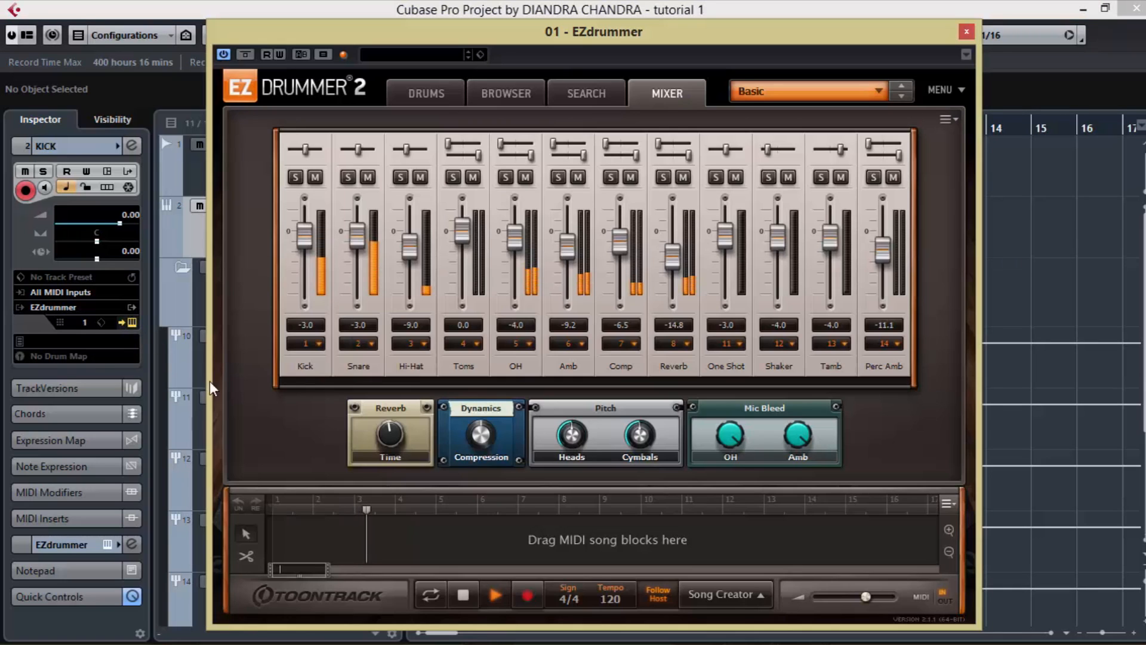
click(966, 31)
key(space)
Step: Play the drum part with the MixConsole open and check the levels of the instrument and group channels
key(F3)
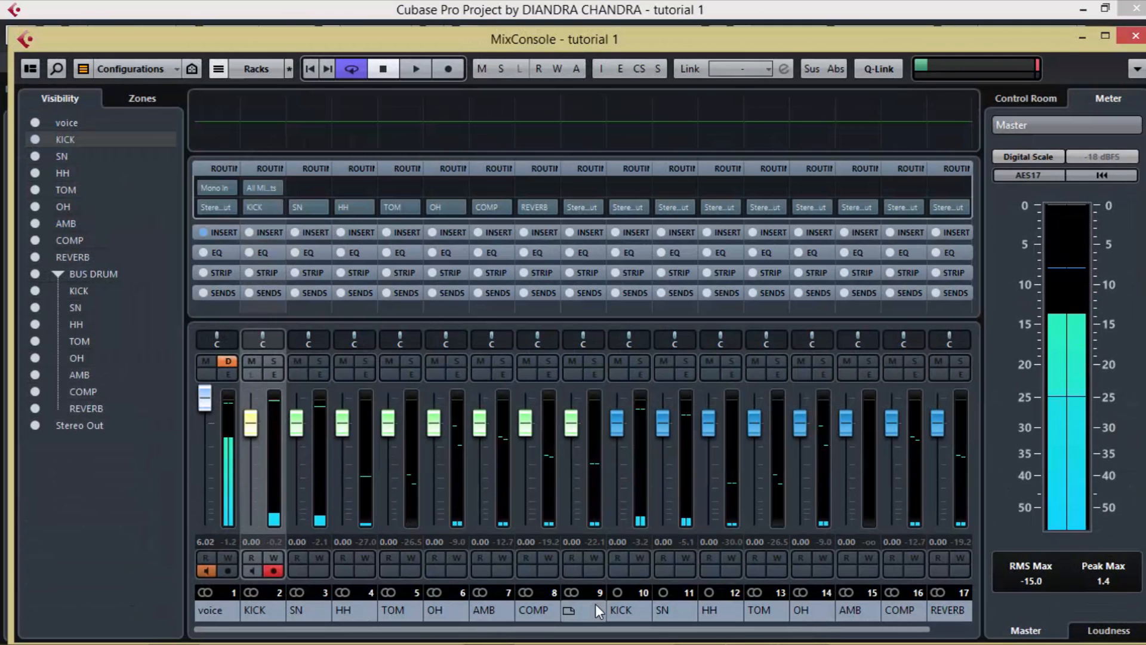
key(space)
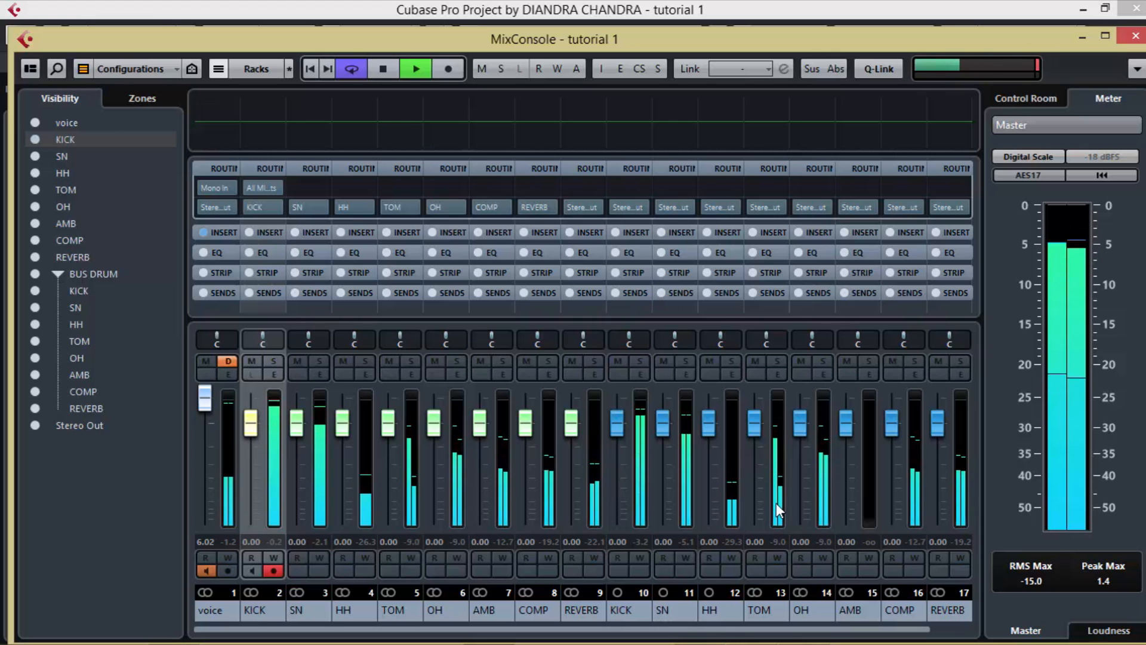
key(space)
click(1133, 37)
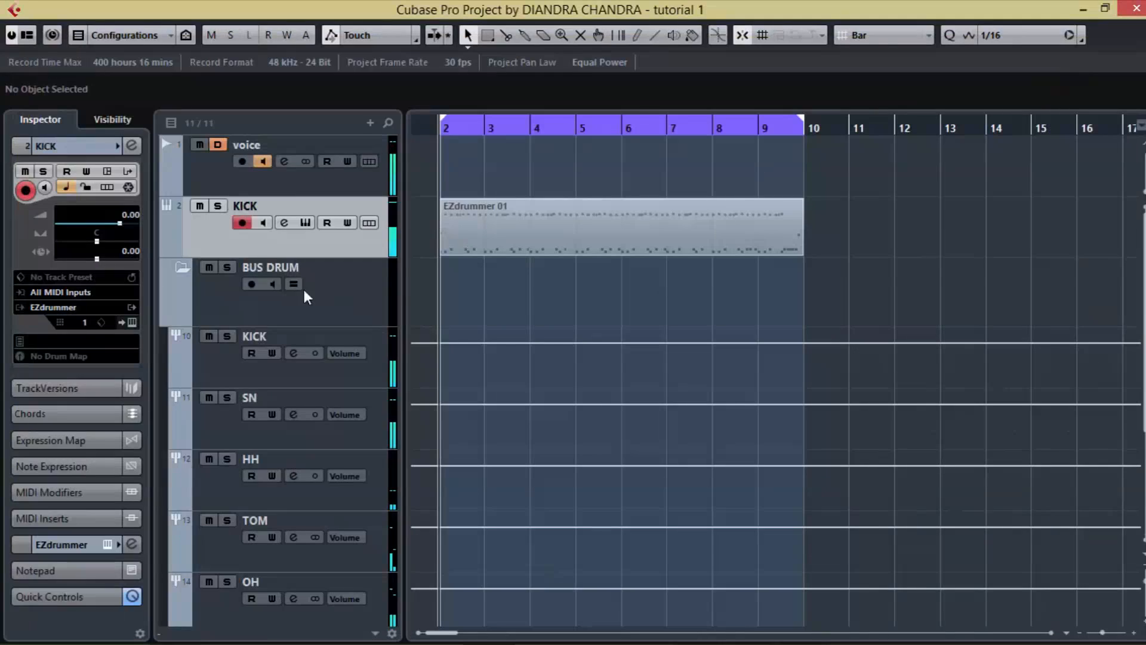
Step: Collapse the BUS DRUM folder and add three mono audio tracks to the project
click(178, 271)
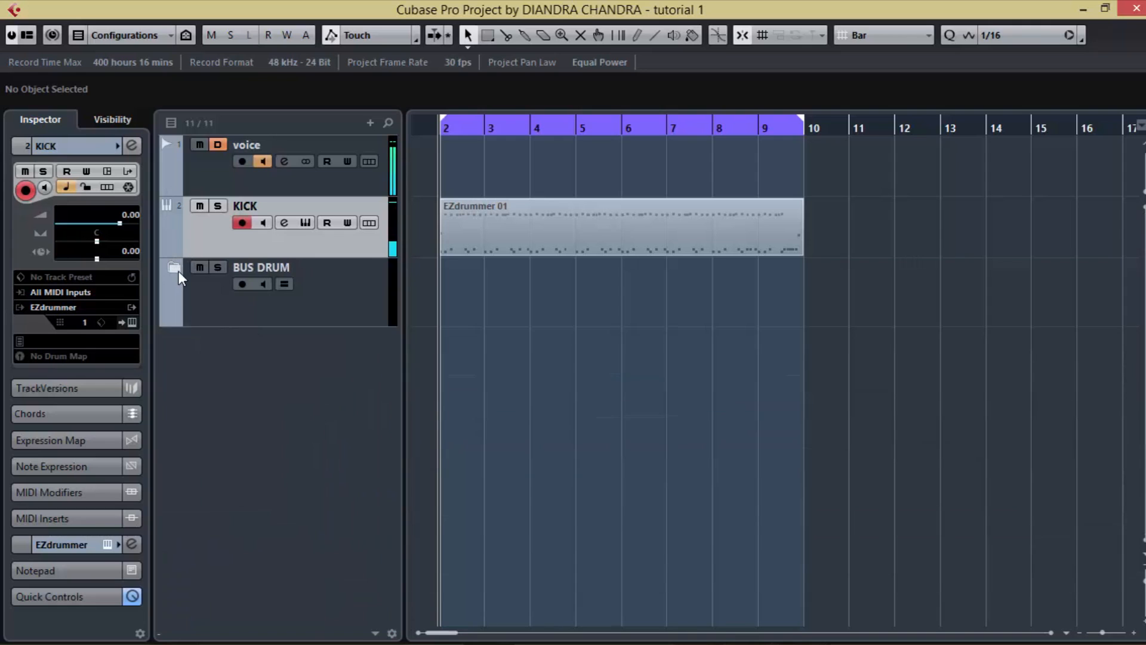
right_click(245, 356)
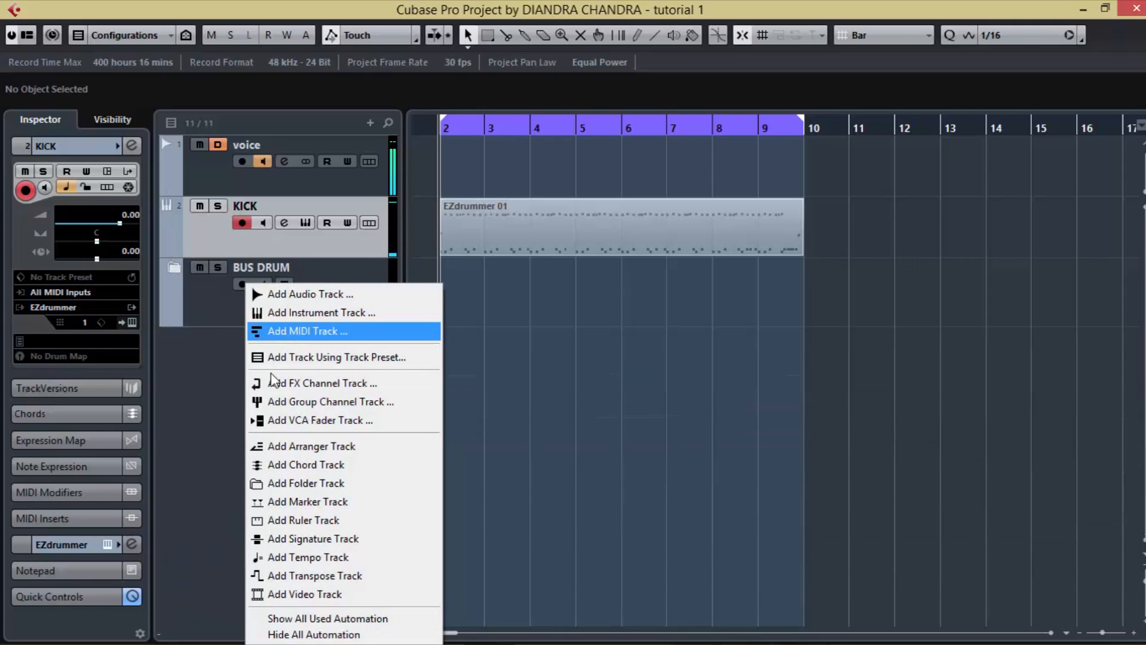
click(207, 441)
right_click(213, 417)
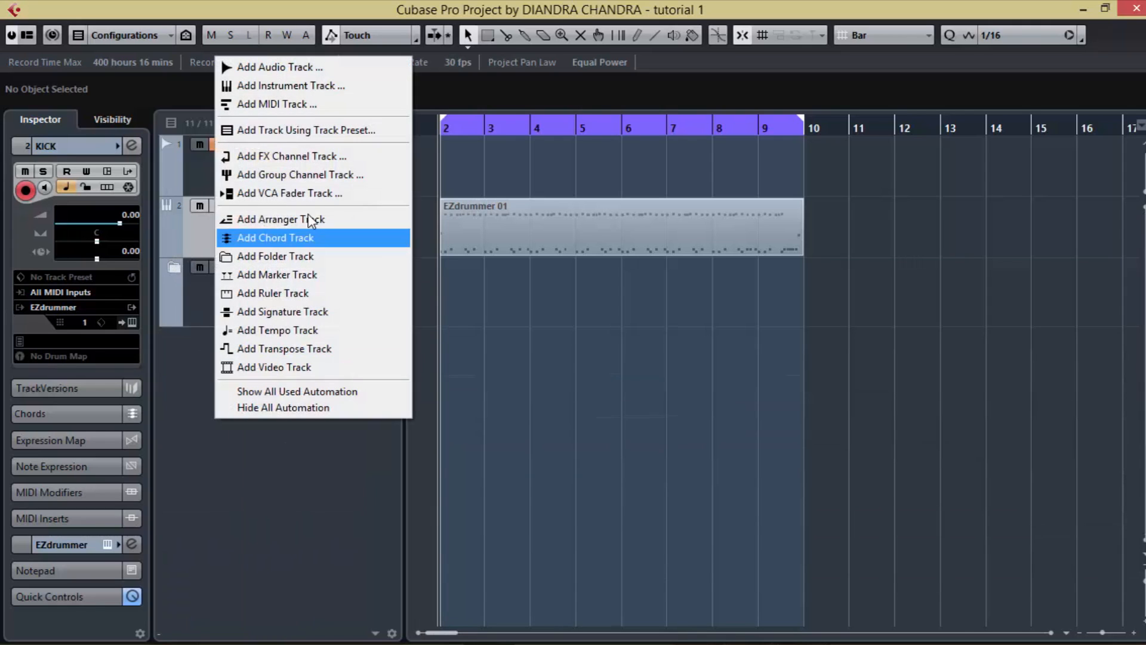
click(271, 67)
click(403, 335)
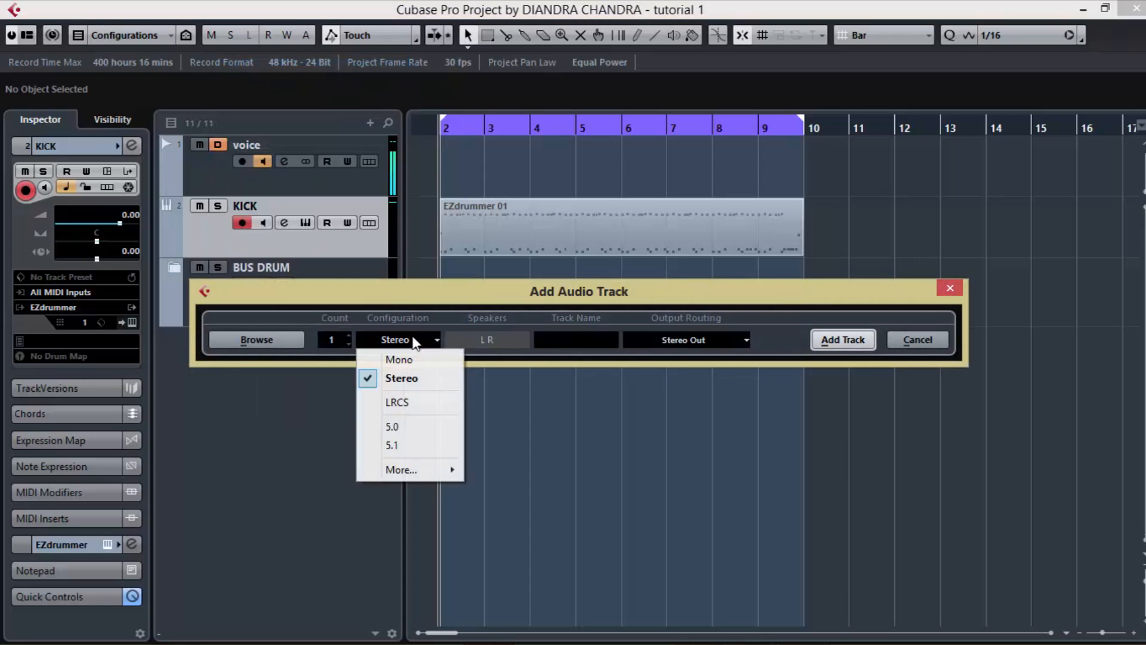
click(418, 356)
click(349, 336)
click(348, 335)
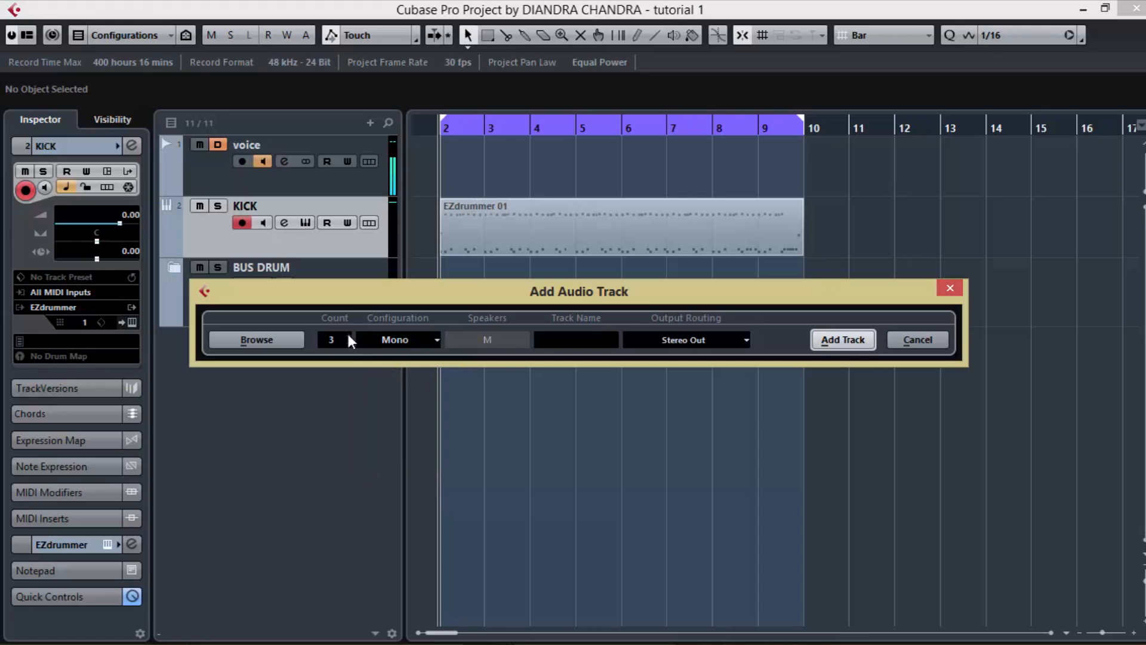
click(836, 339)
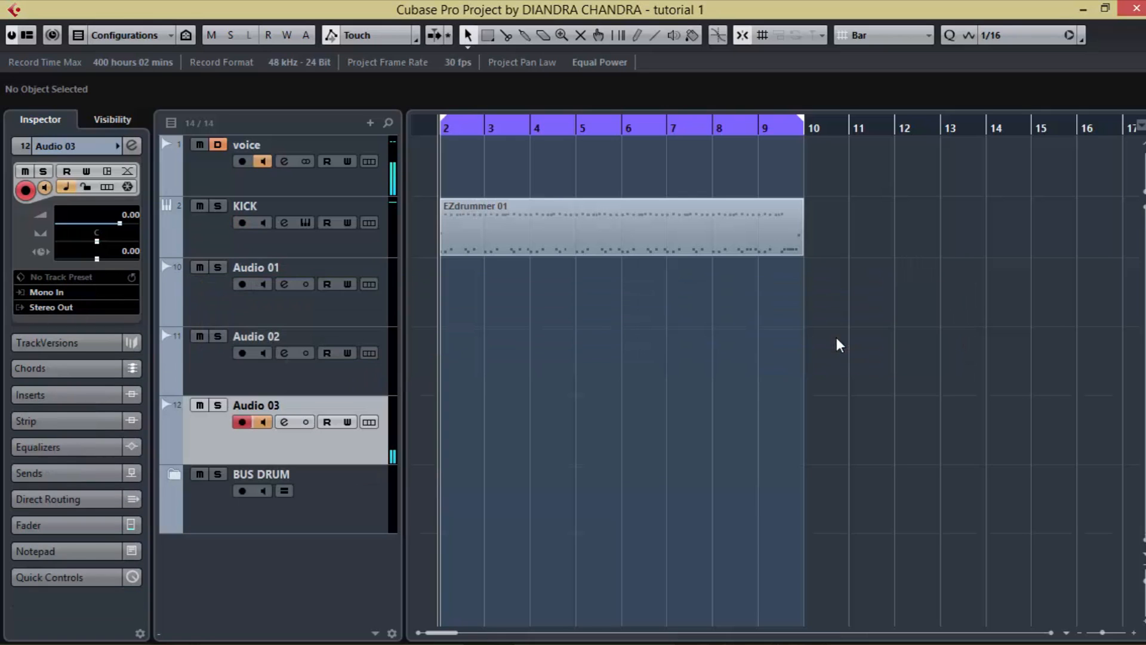
Step: Add five stereo audio tracks to the project, output to Stereo Out
right_click(313, 552)
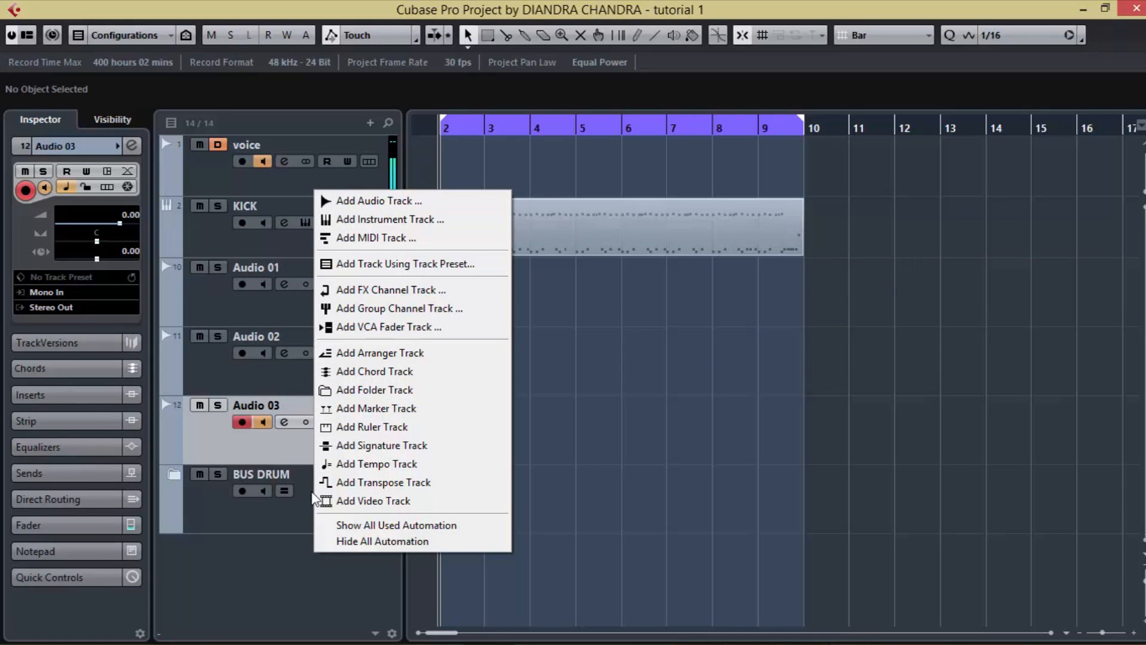
click(392, 201)
click(437, 339)
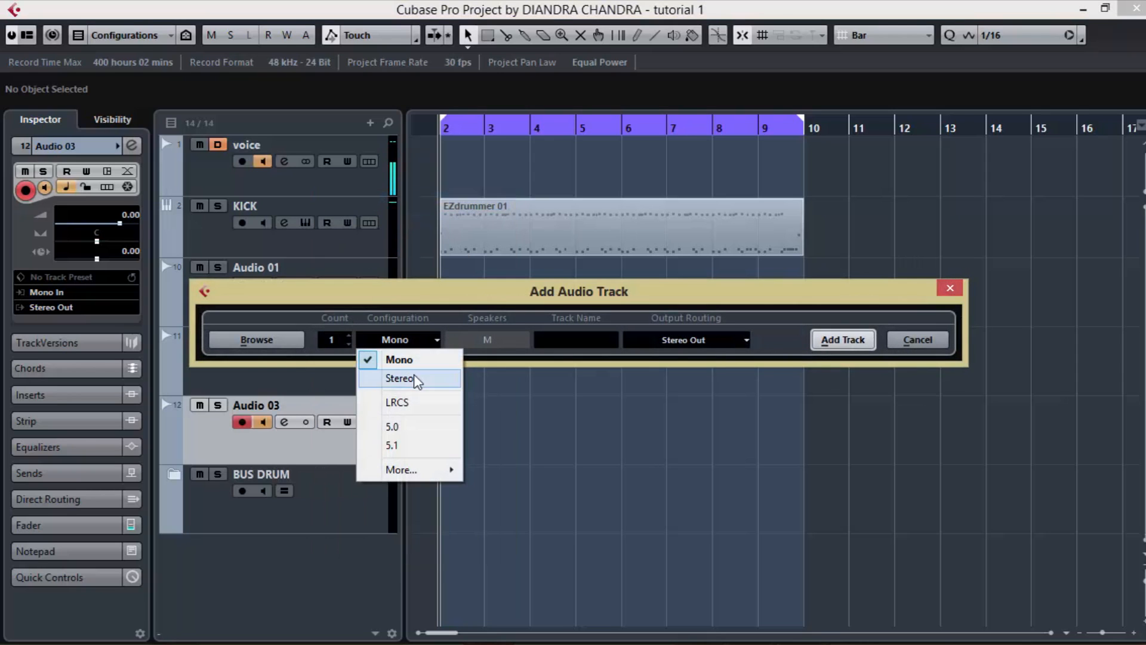
click(391, 378)
click(350, 333)
click(349, 333)
click(350, 333)
click(350, 333)
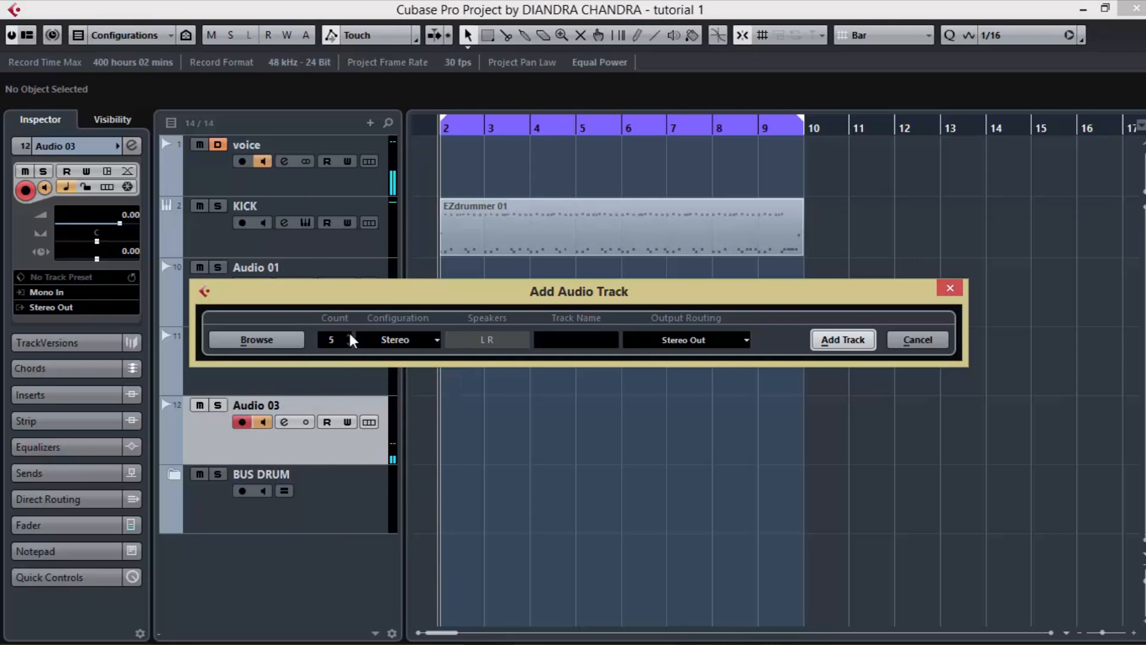
click(350, 333)
click(836, 342)
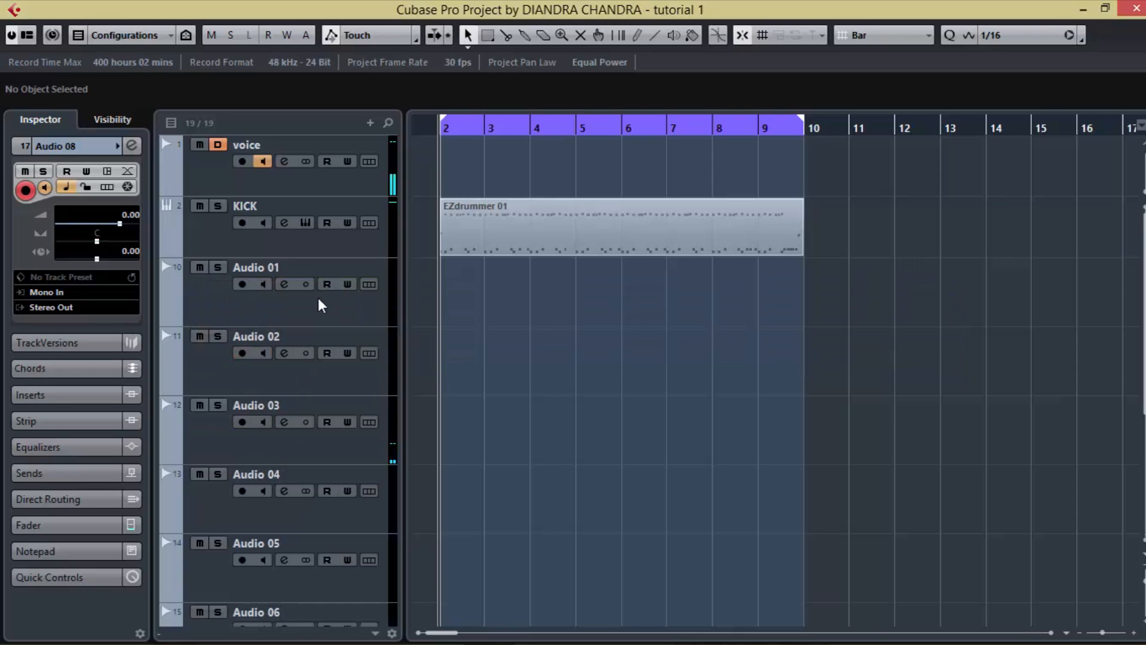
Step: Move the tracks Audio 01 to Audio 08 into a new folder and name it RENDER CAHNNEL
click(319, 299)
scroll(337, 445, down, 4)
scroll(329, 505, down, 2)
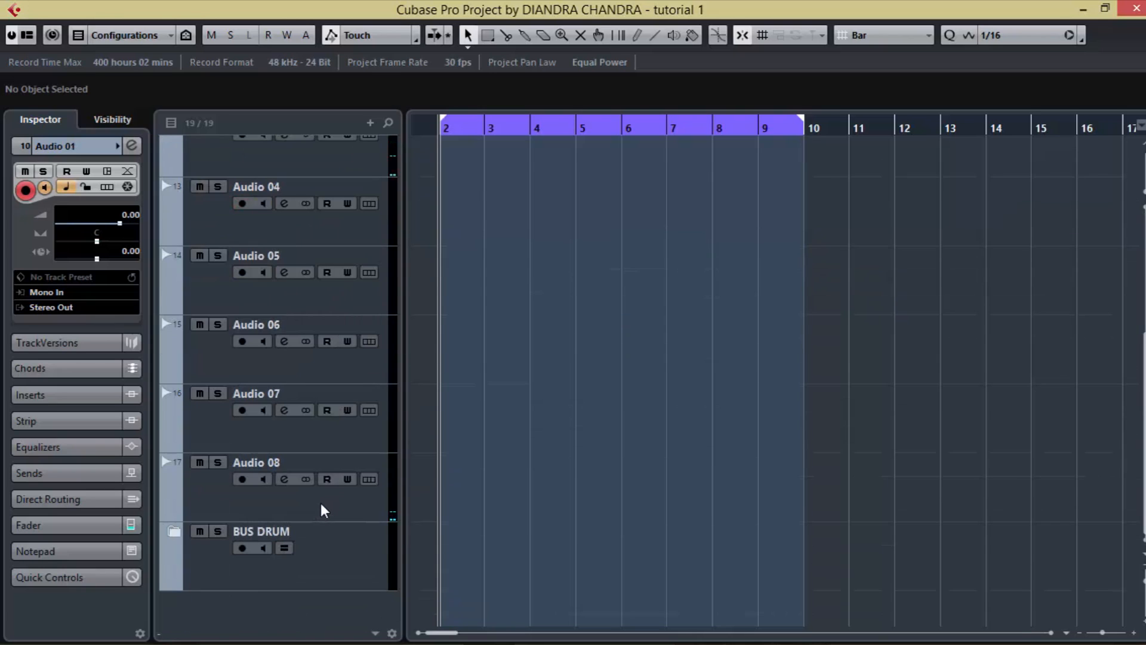
shift+click(320, 502)
right_click(320, 499)
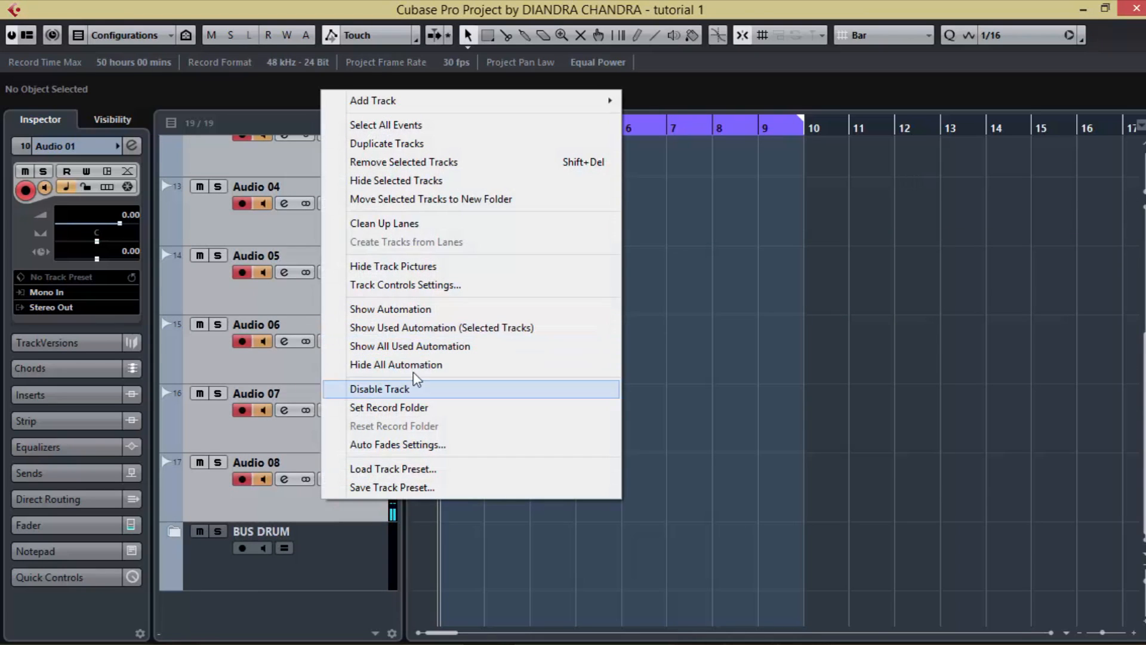
click(465, 200)
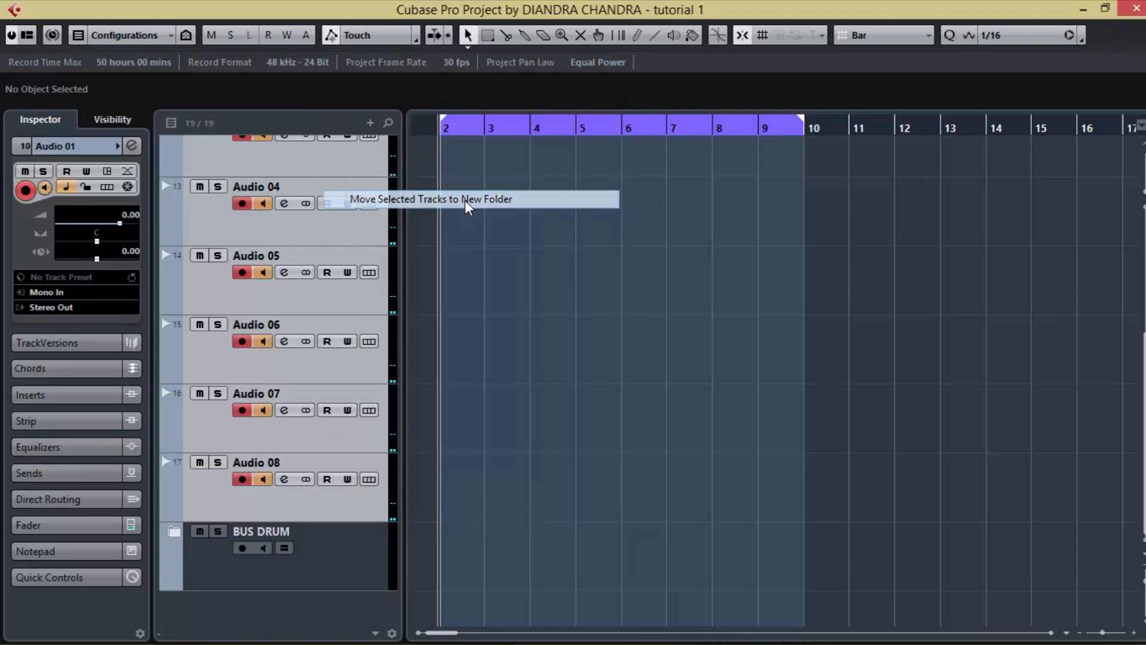
scroll(302, 389, up, 5)
click(254, 316)
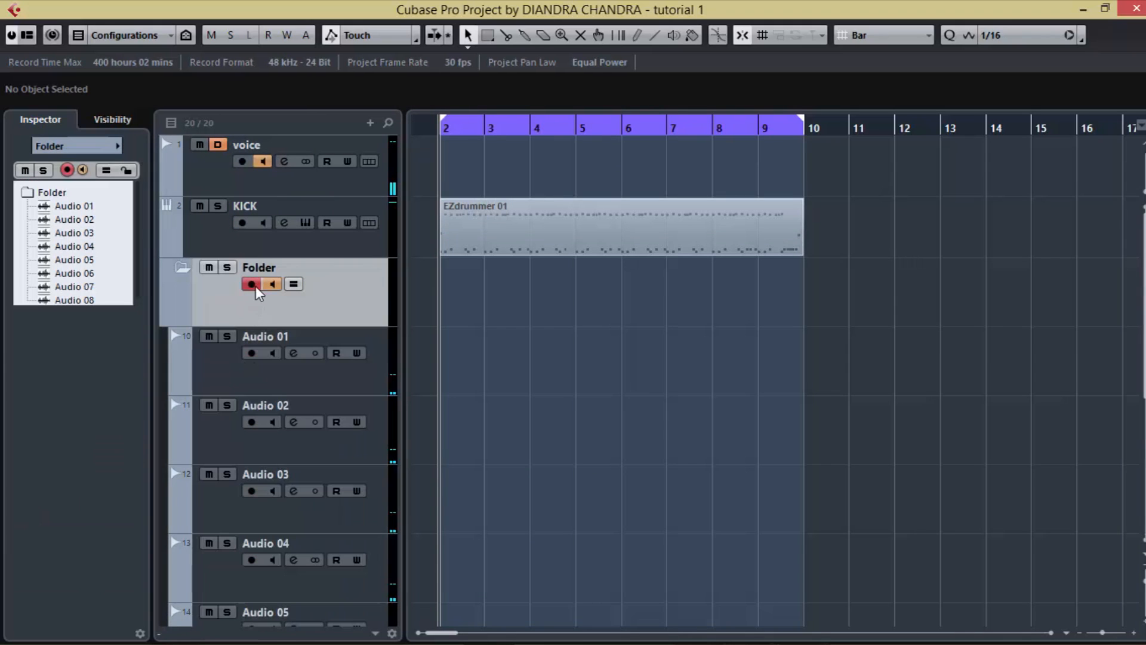
double_click(261, 270)
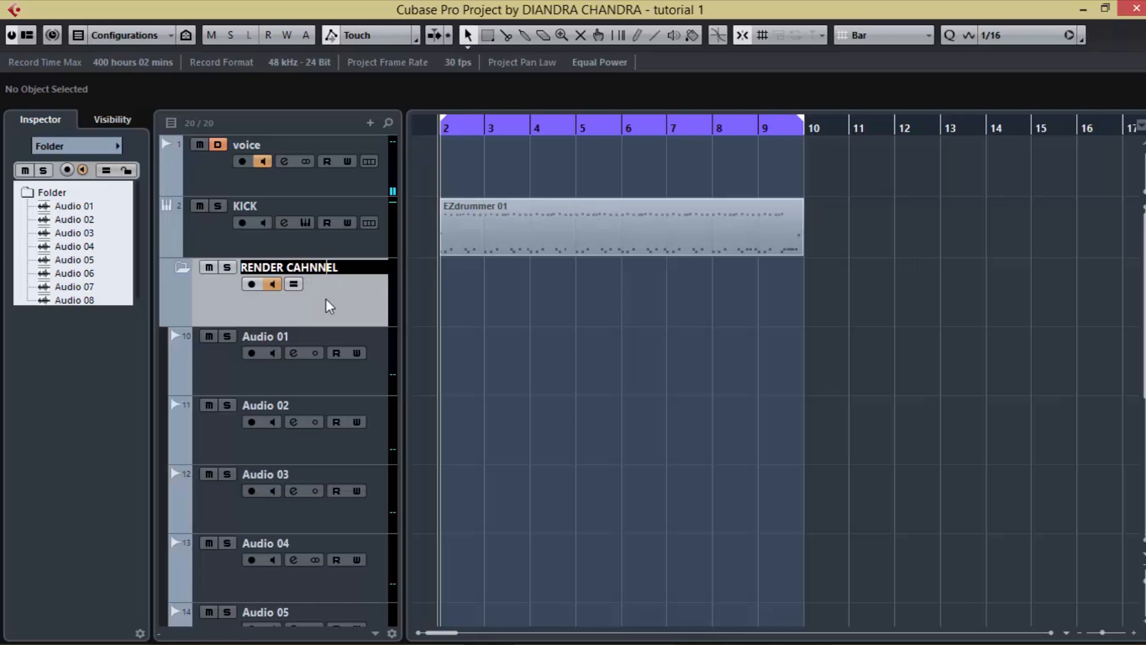
key(Return)
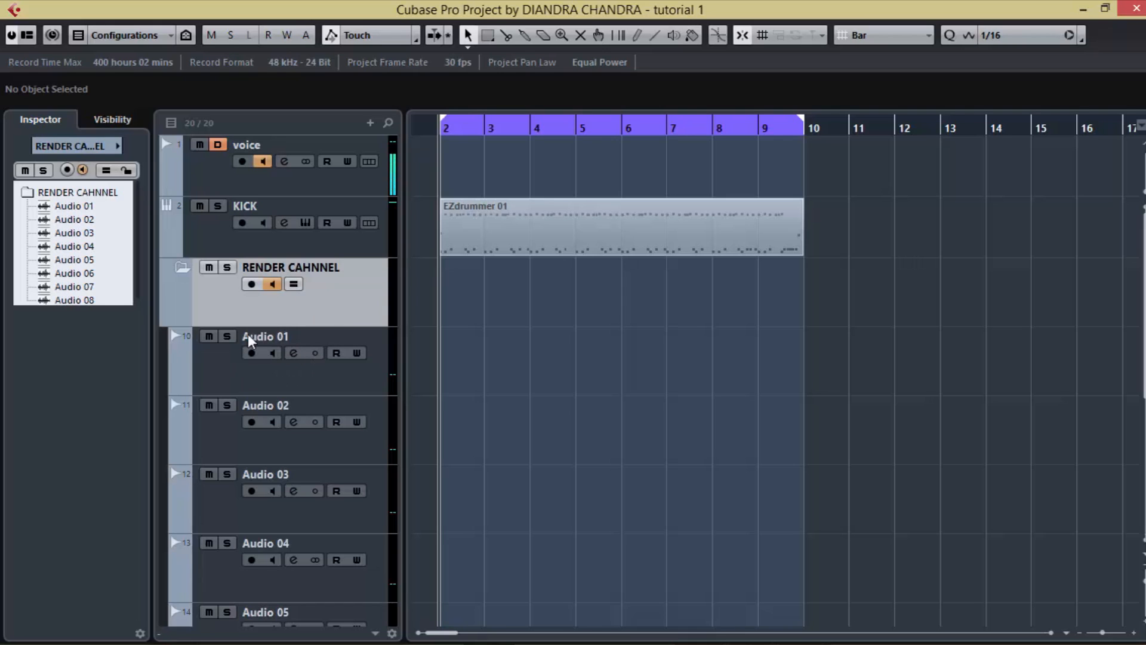
Step: Rename the three mono audio tracks in the RENDER CAHNNEL folder as KICK, SN and HH
double_click(266, 338)
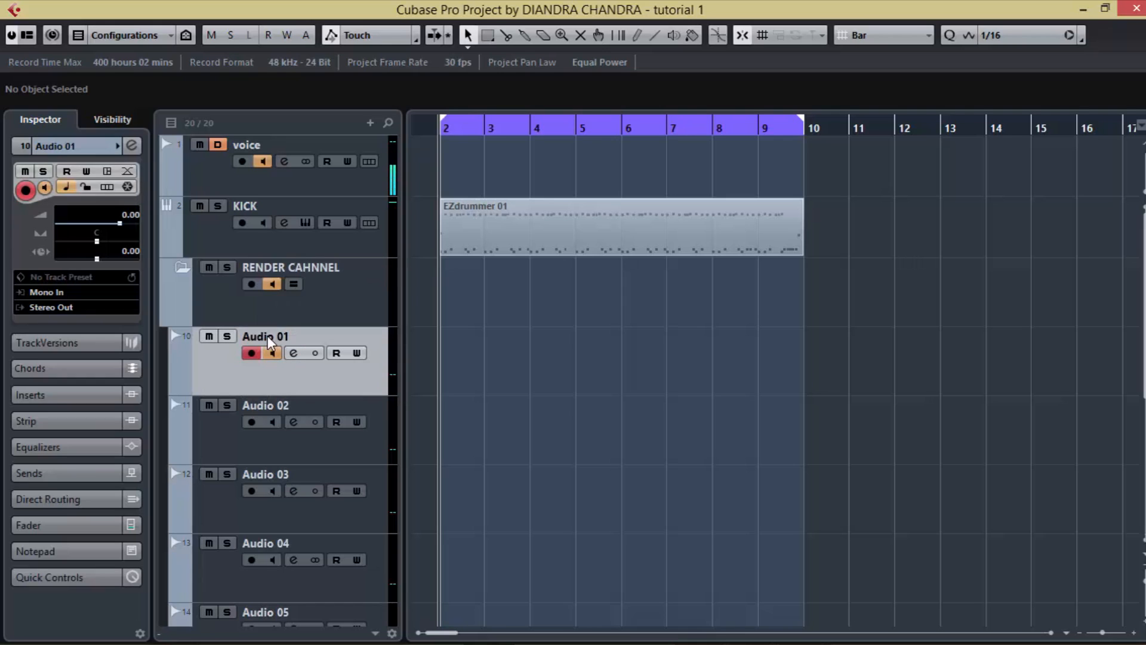
click(344, 376)
scroll(321, 533, down, 2)
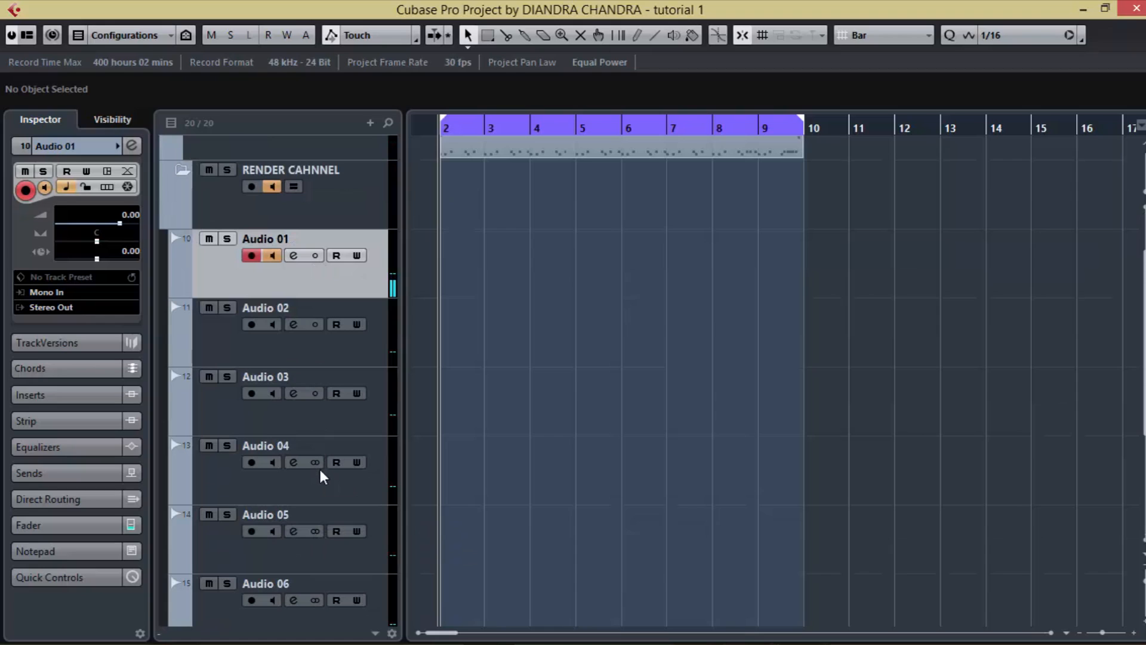
double_click(276, 239)
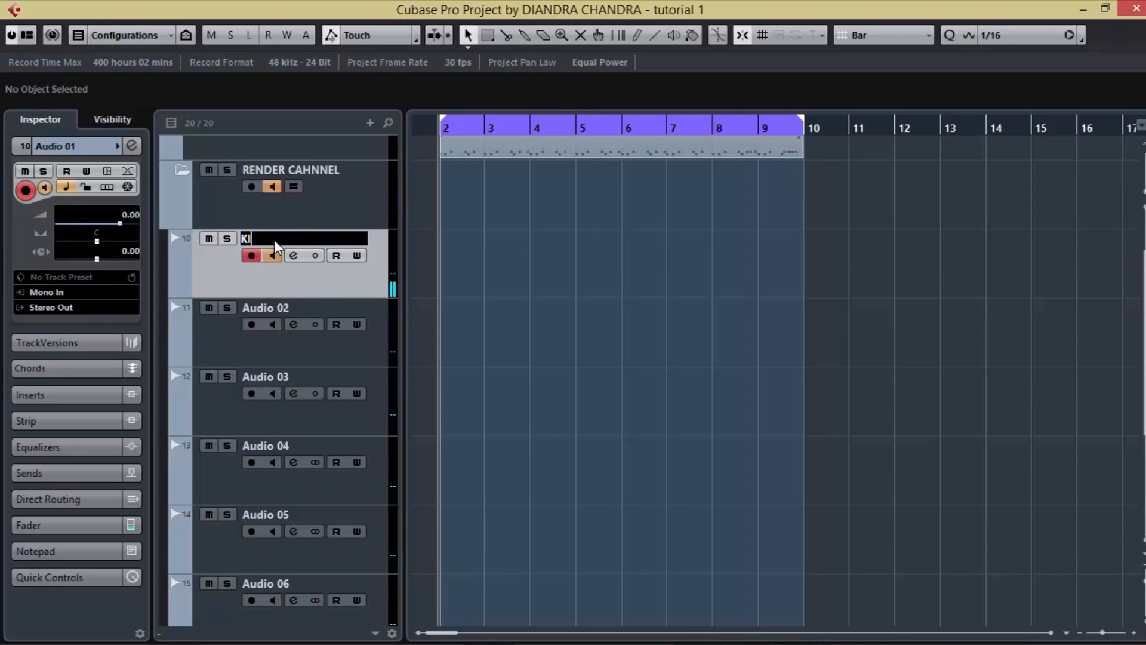
double_click(292, 310)
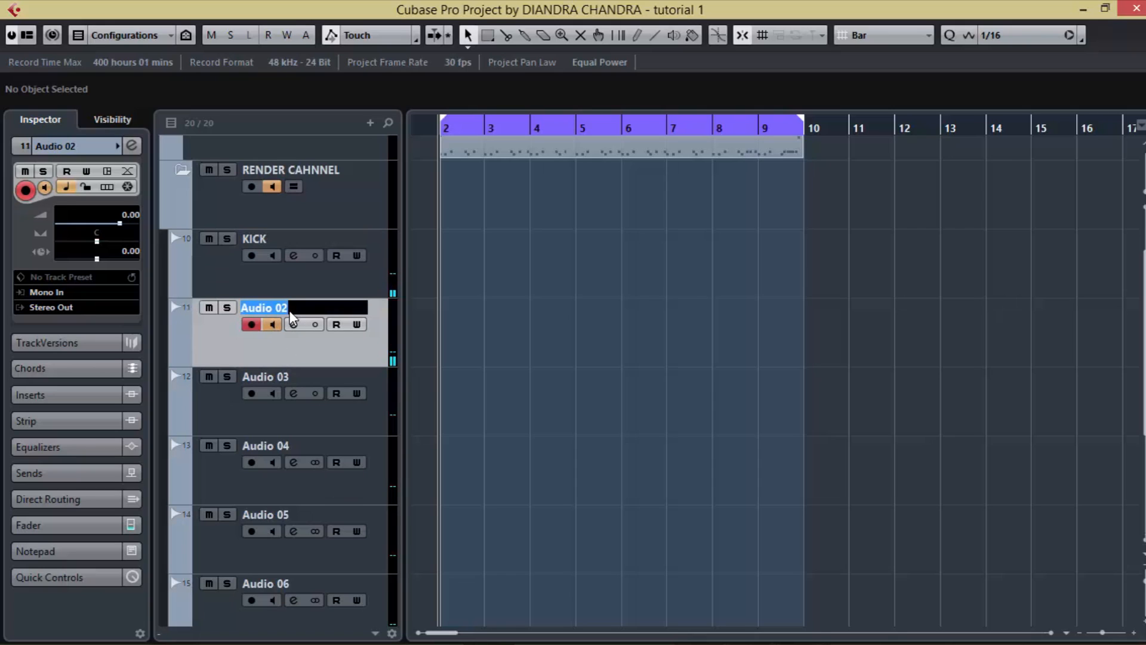
double_click(277, 378)
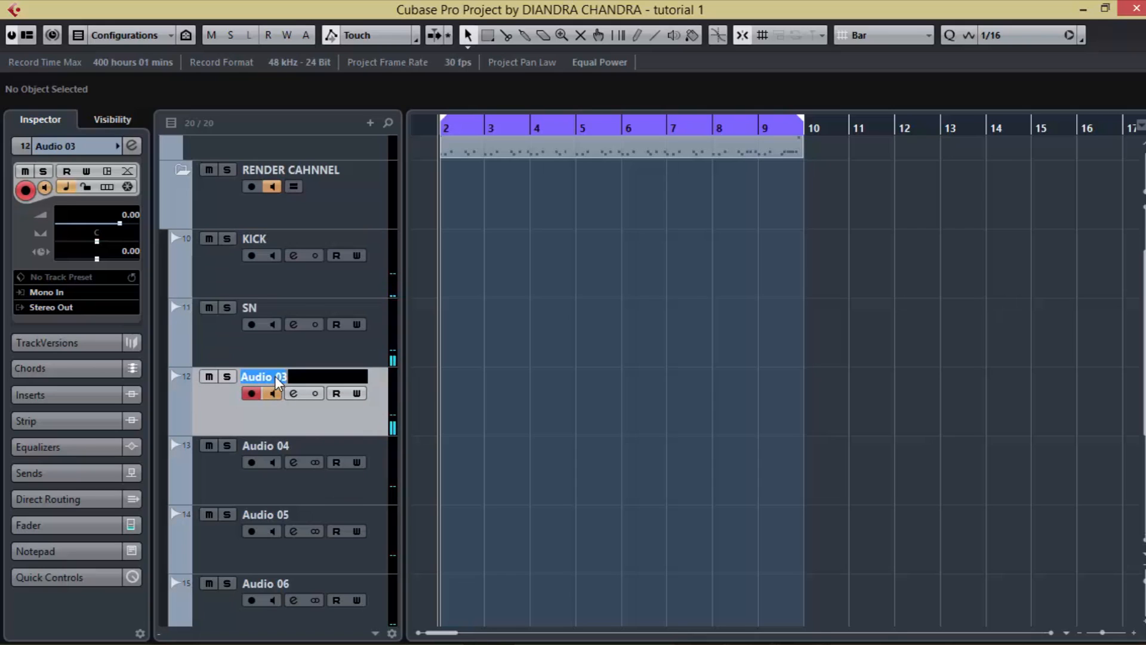
Step: Rename the Audio 04 track as TOM and the Audio 05 track as OH
double_click(275, 447)
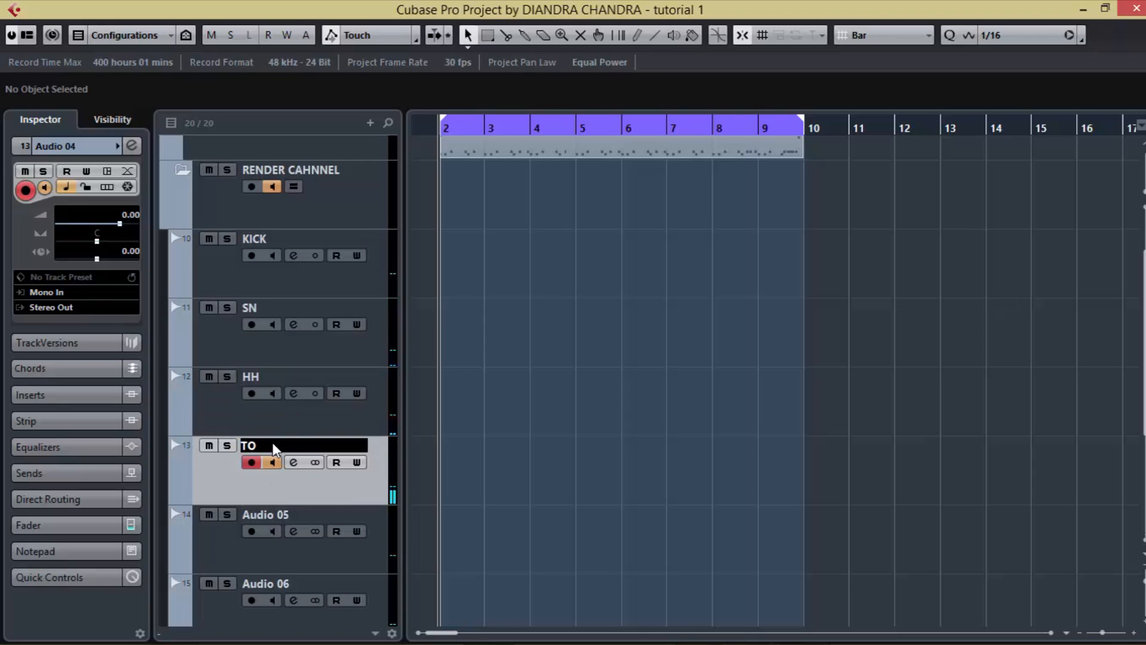
text(TOM)
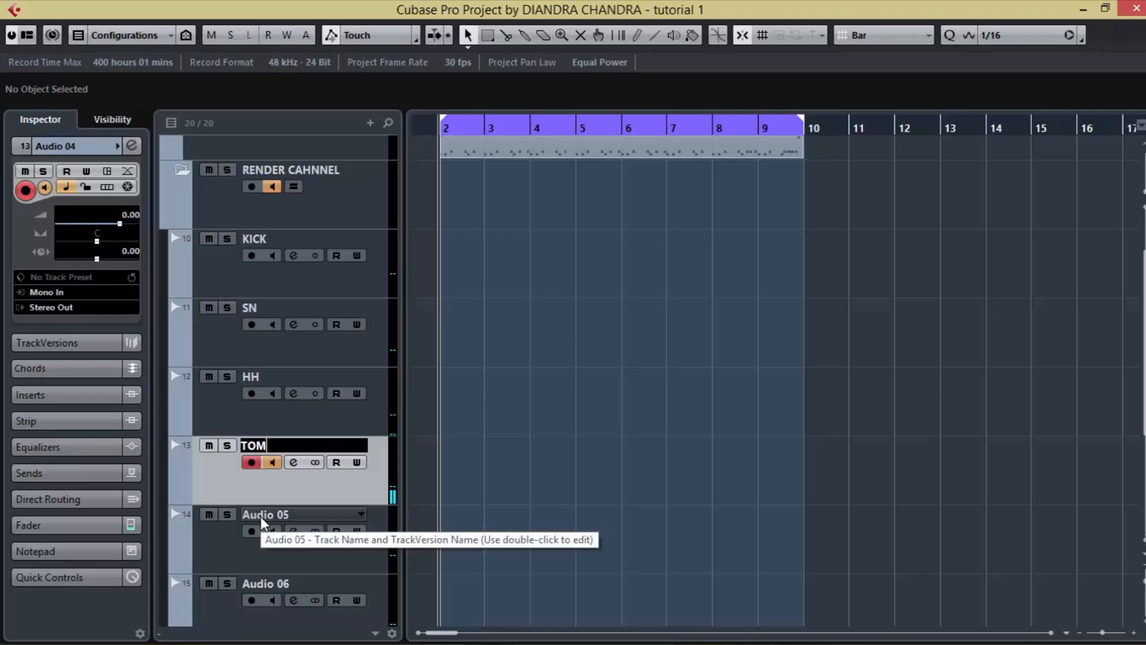
double_click(260, 518)
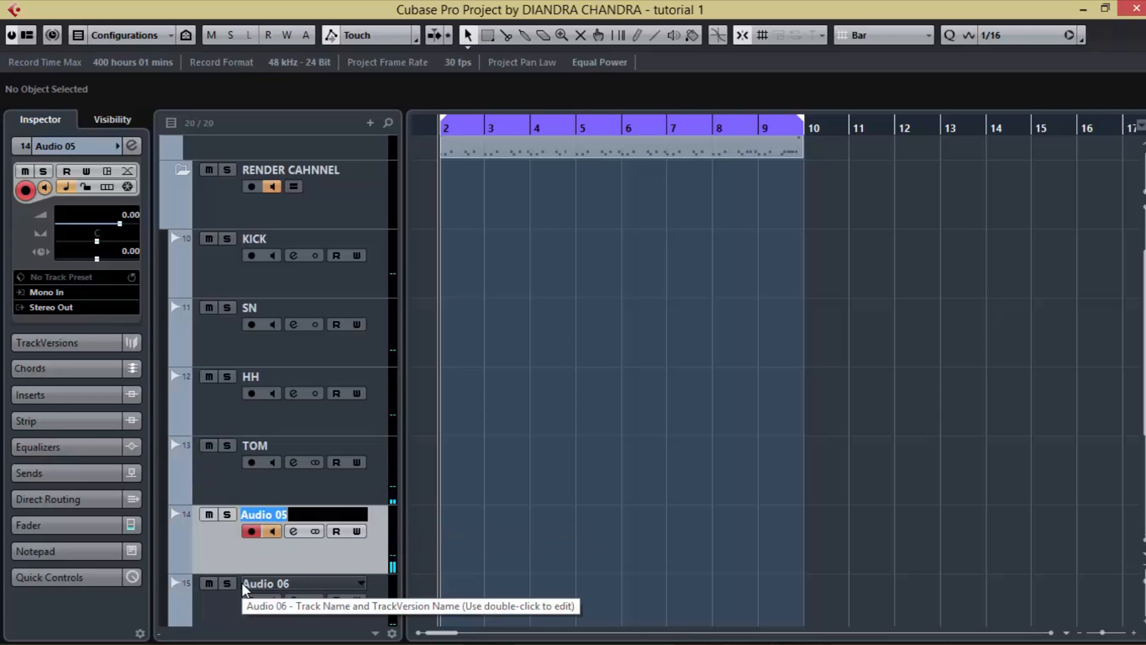
text(OH)
scroll(307, 591, down, 3)
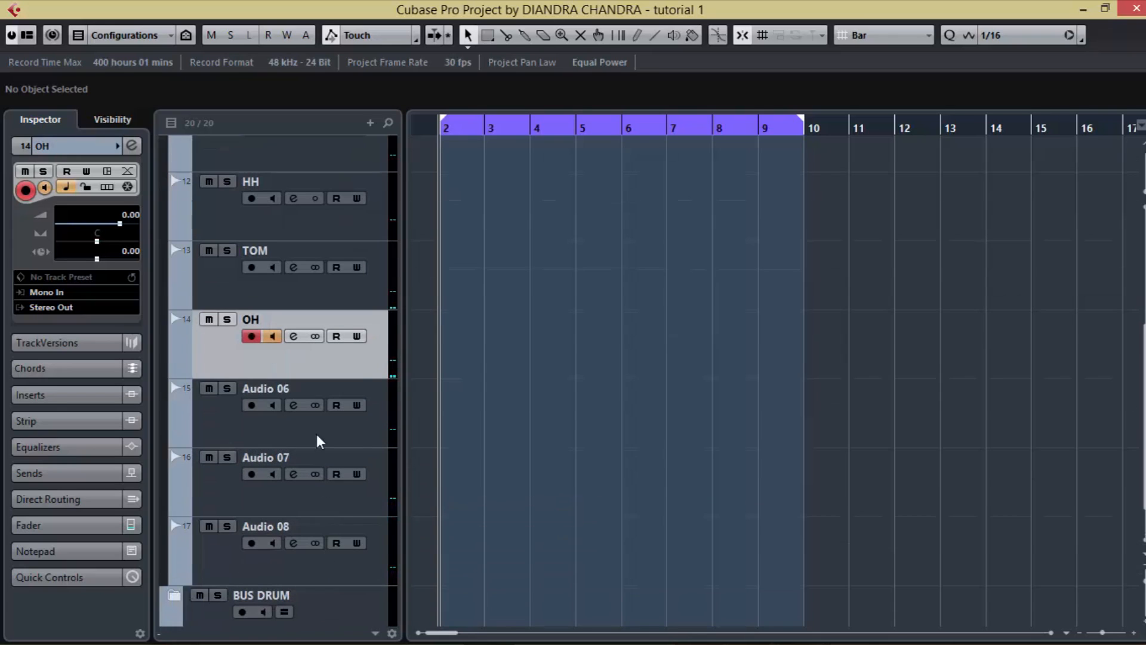
Step: Rename the Audio 06, Audio 07 and Audio 08 tracks as AMB, COMP and REVERB
double_click(299, 388)
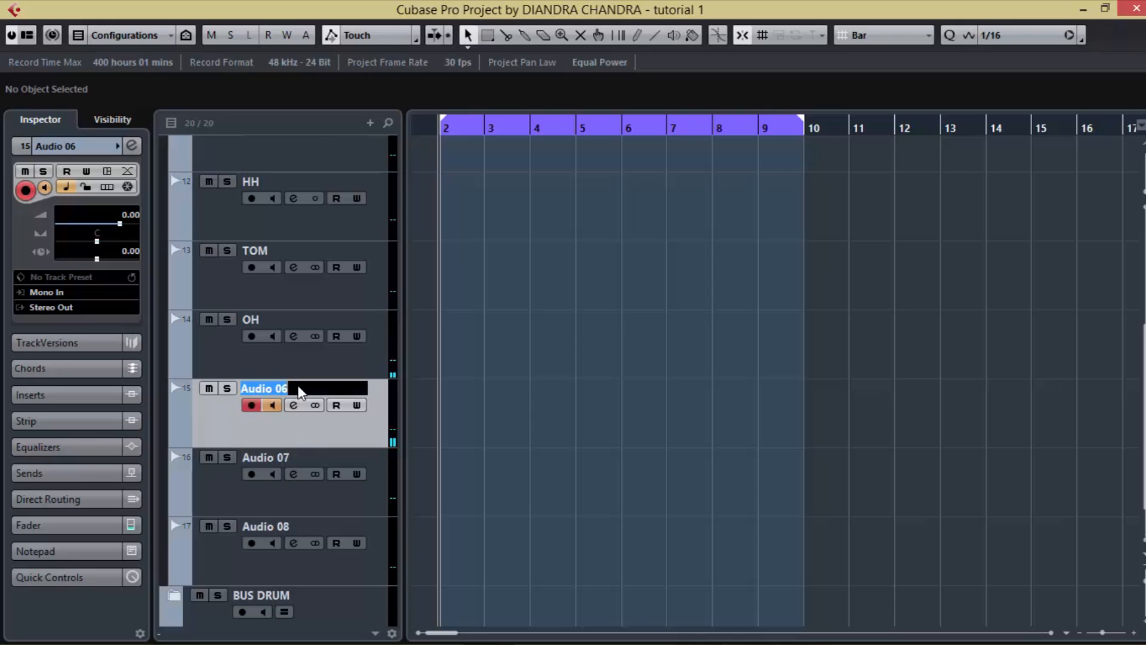
text(AMB)
double_click(293, 457)
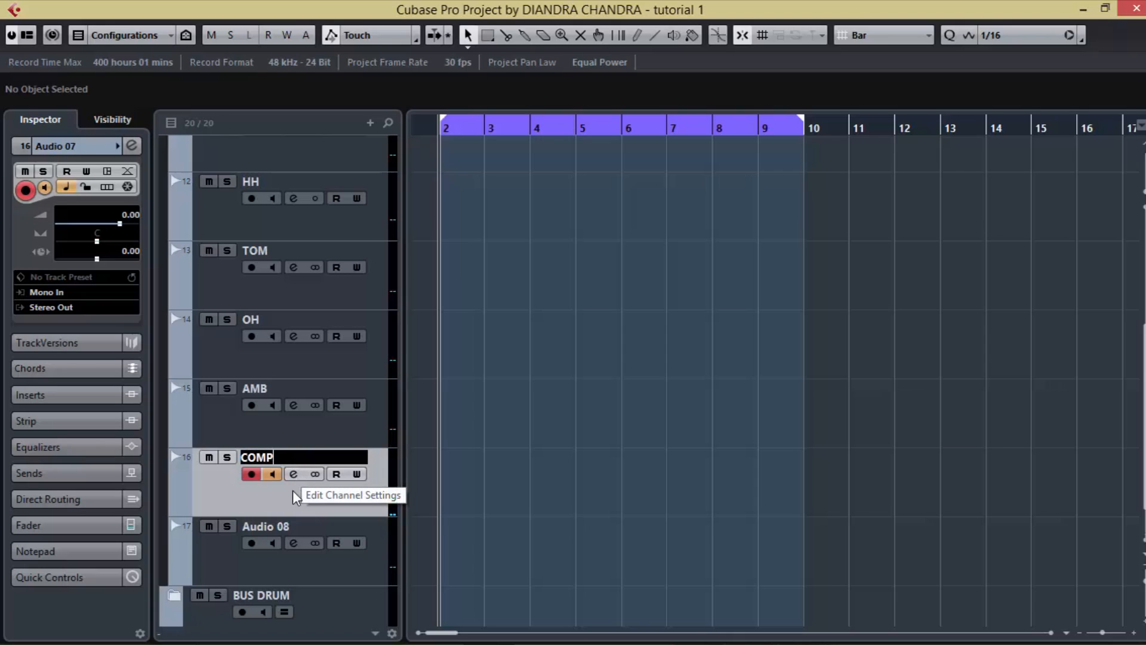
double_click(265, 529)
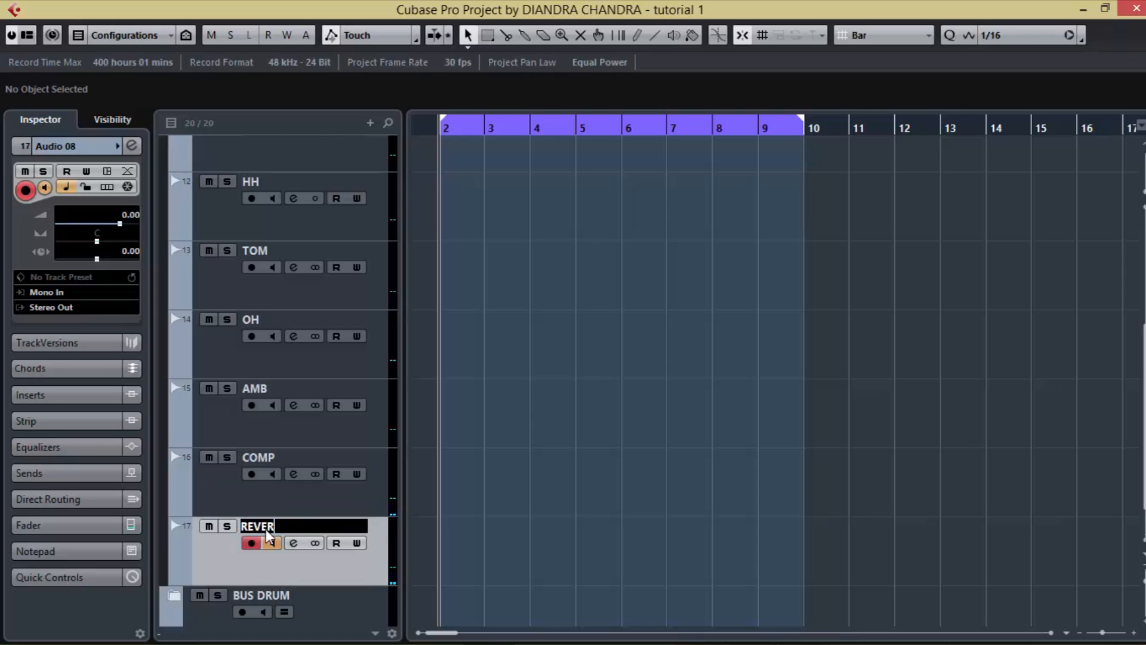
key(Return)
Step: Play the drum part and check the signal of the KICK render track in the track list and in the MixConsole
key(space)
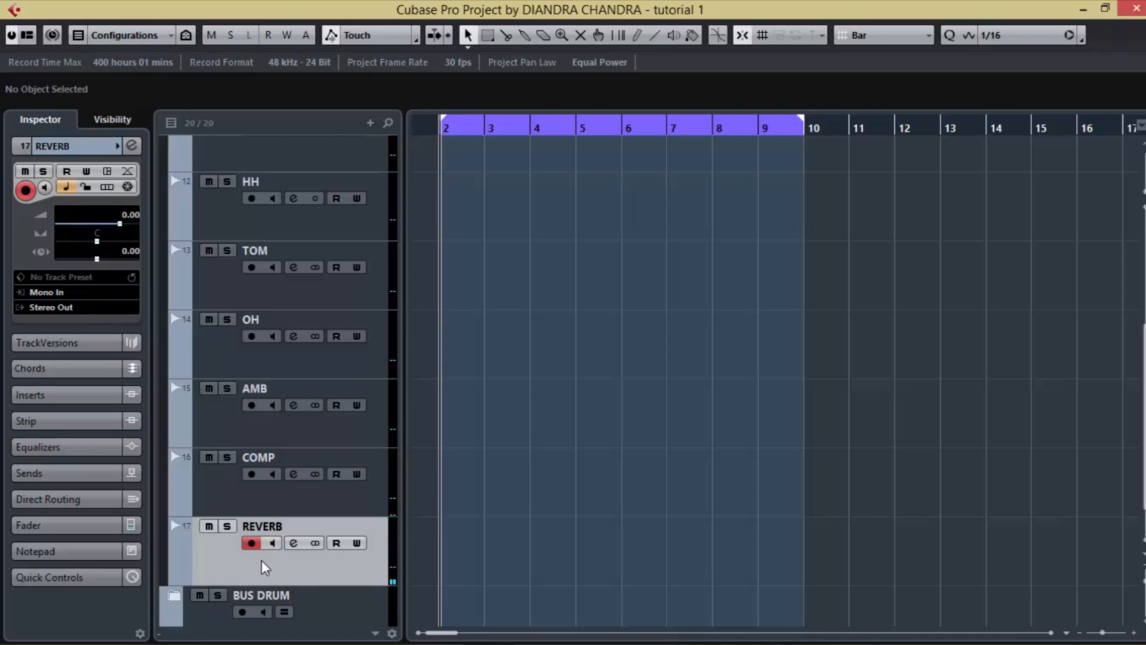
scroll(419, 428, up, 3)
scroll(418, 426, up, 2)
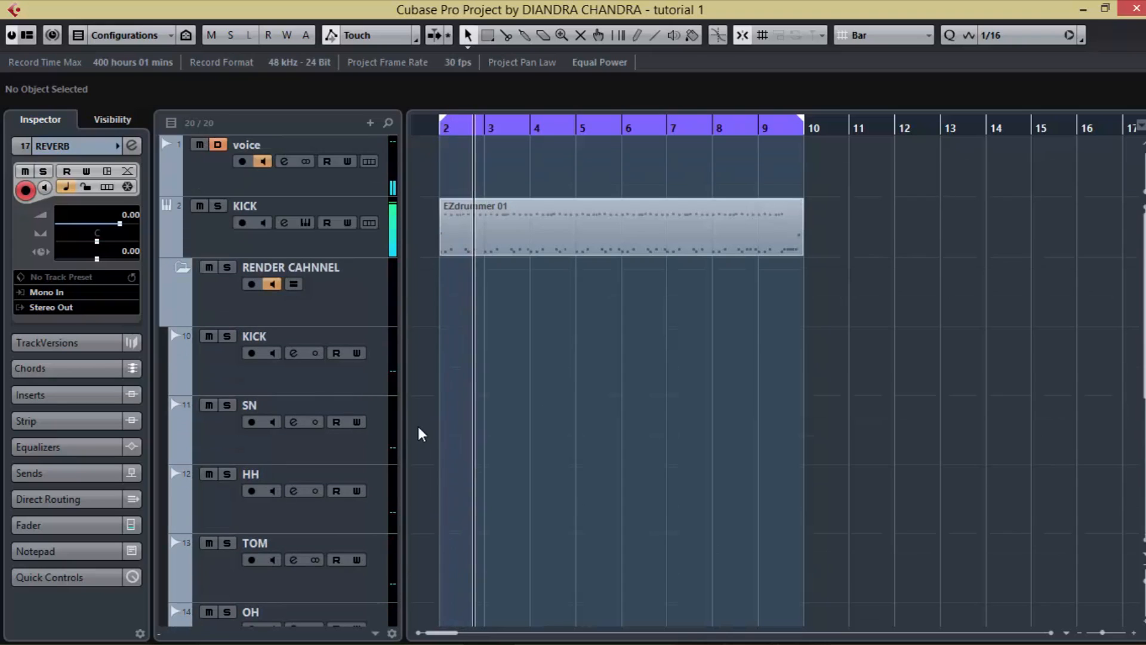
click(290, 392)
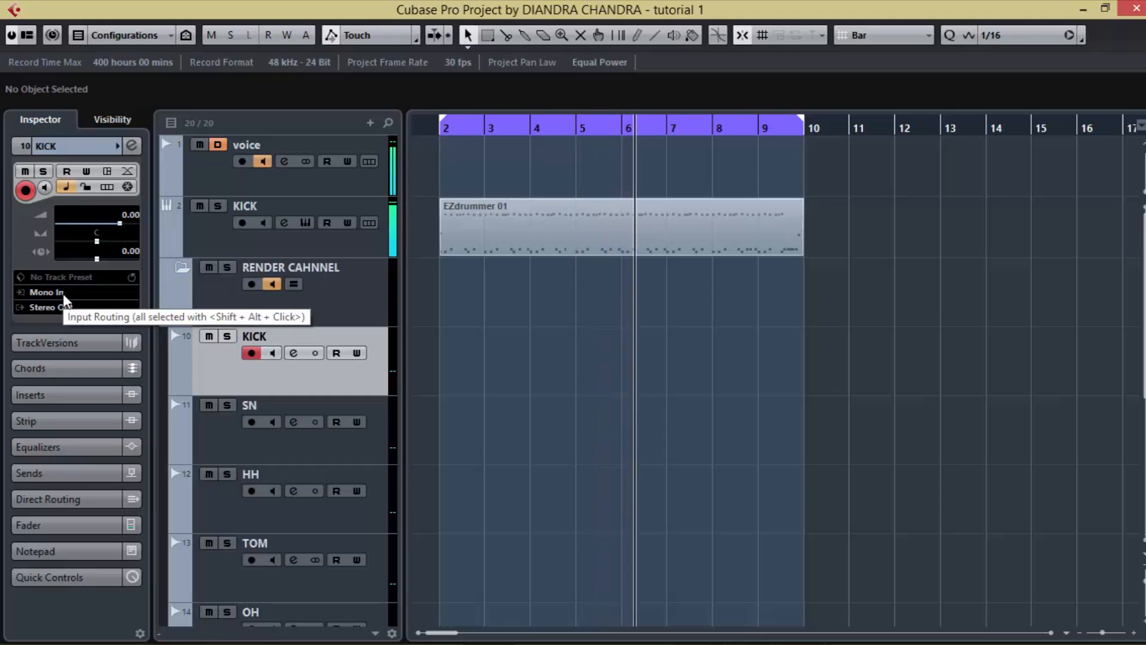
key(space)
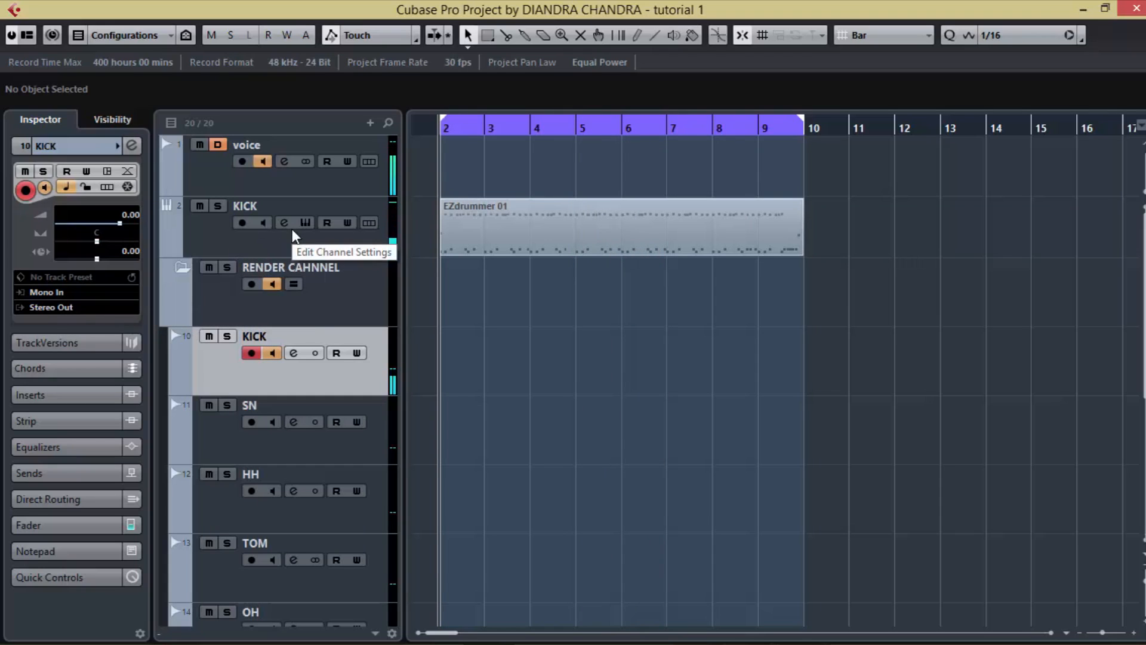
key(F3)
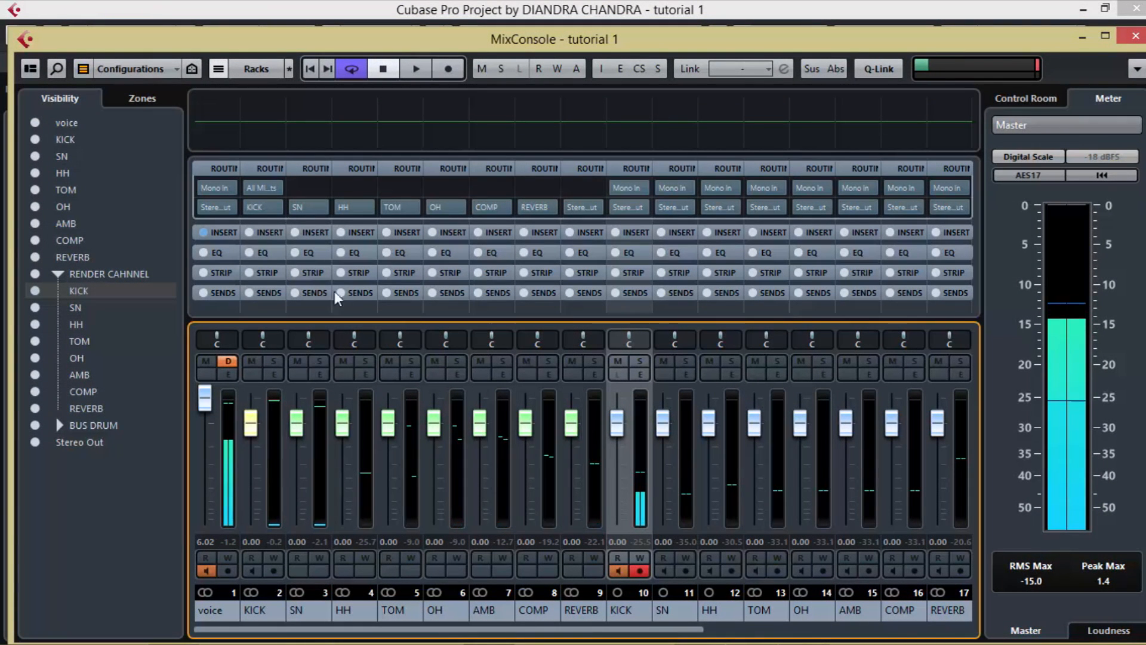
key(space)
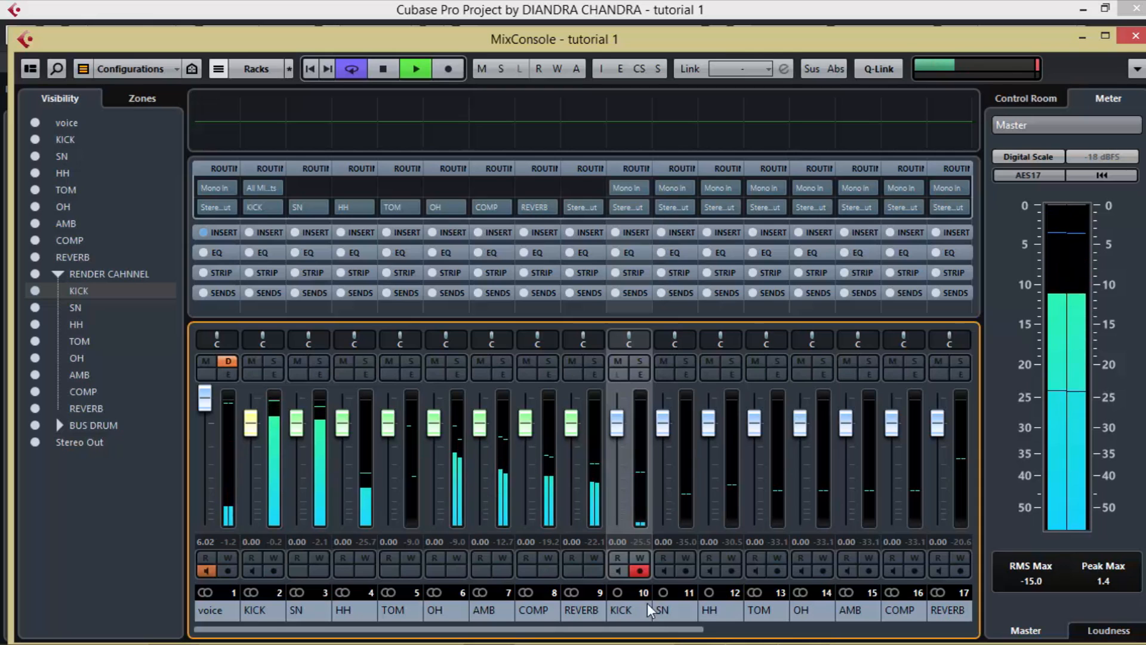
Step: Replay the drum part and compare the meters of the drum output channels with the render channels in the MixConsole
key(space)
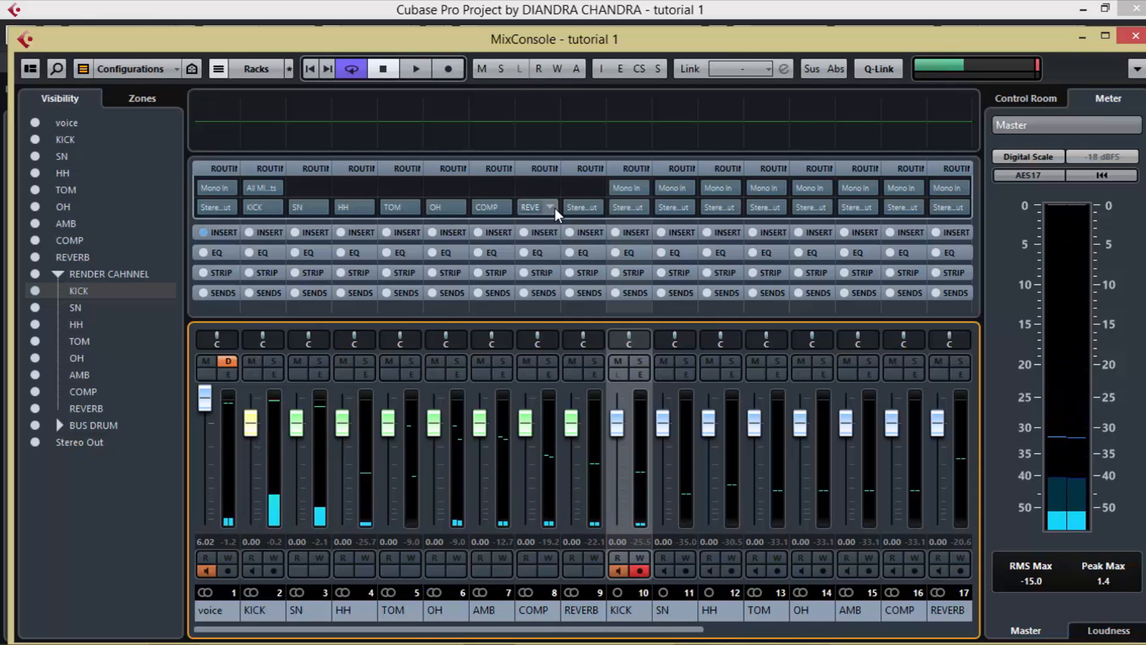
key(space)
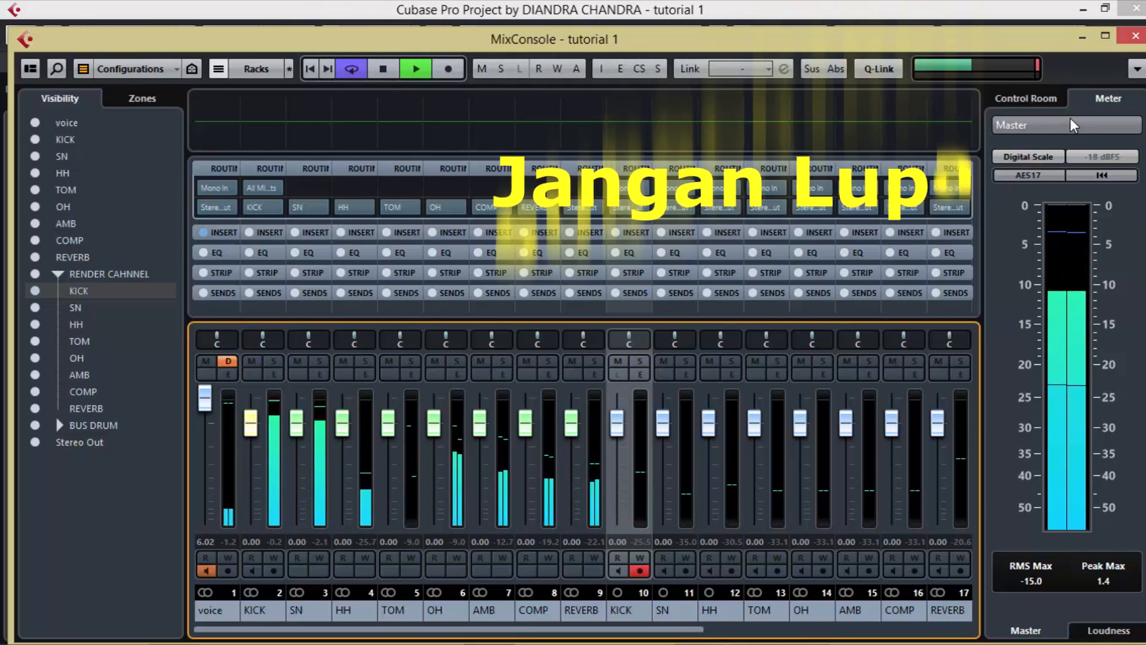
click(1135, 36)
key(space)
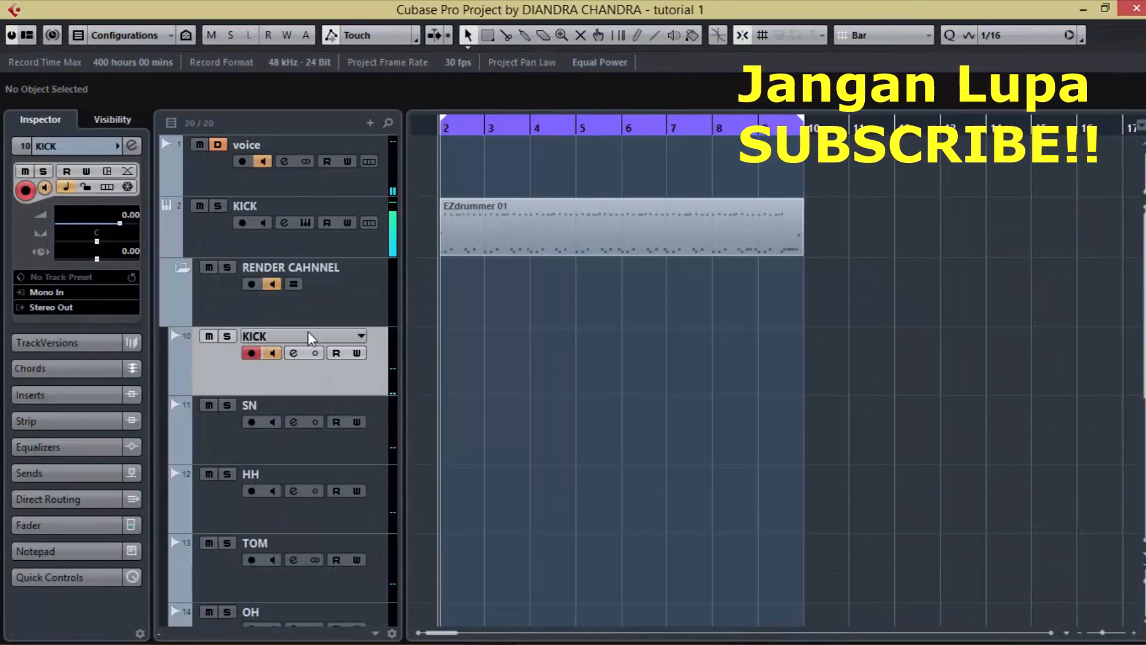
Step: Play the drum part with the EZdrummer track selected and check the BUS DRUM groups' signals in the track list and MixConsole
click(202, 233)
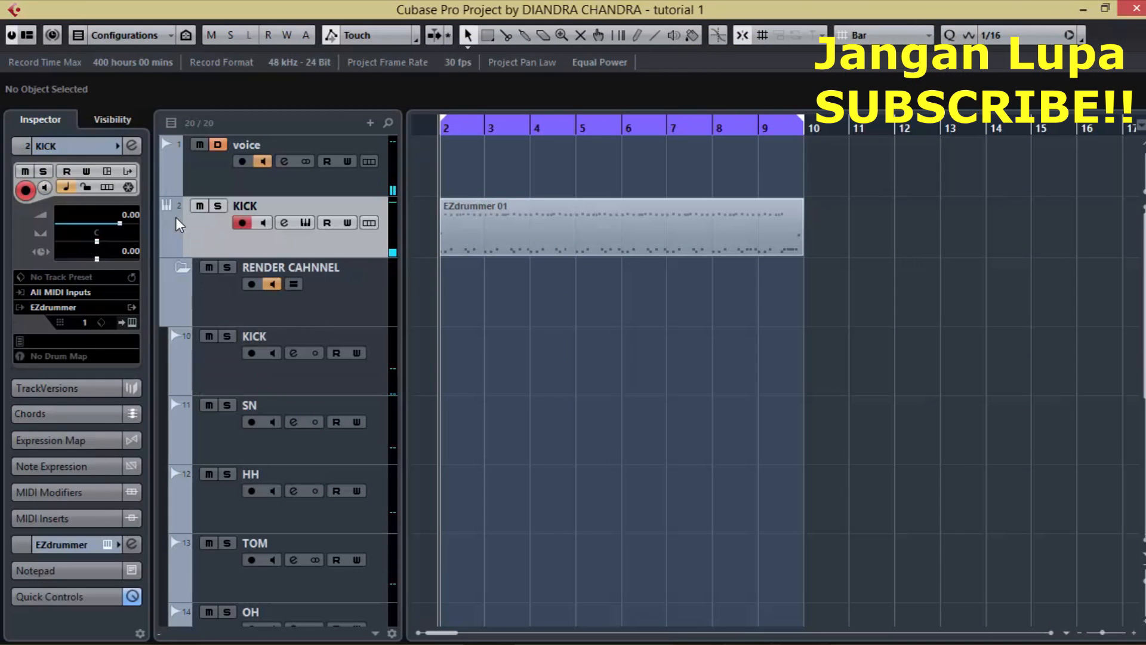
scroll(473, 455, down, 5)
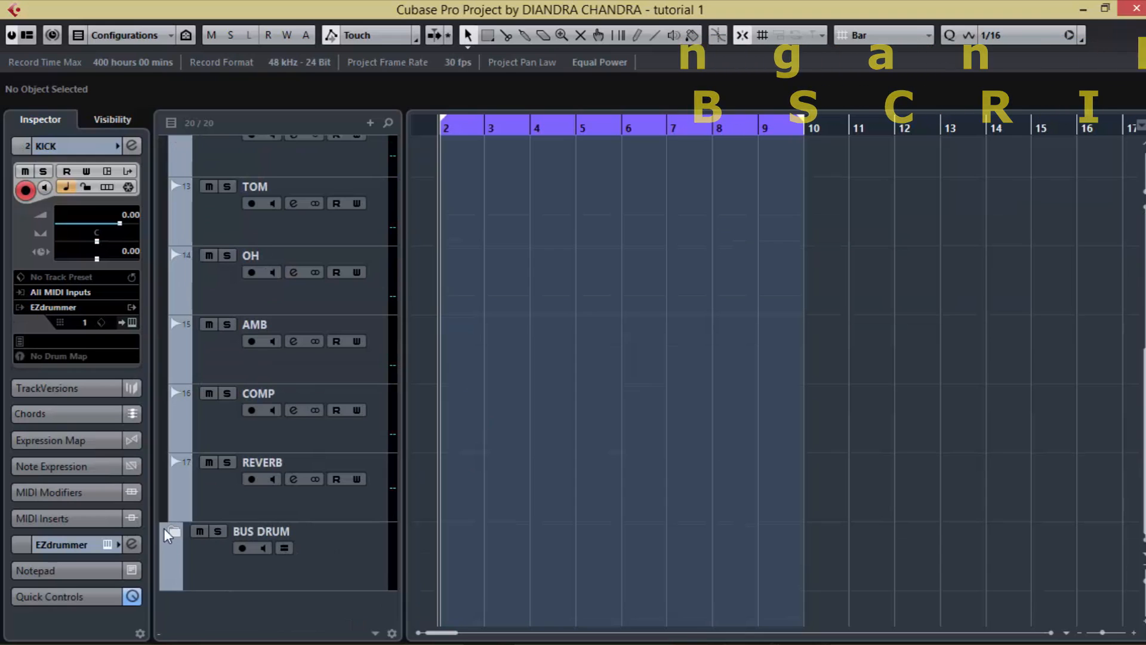
scroll(540, 490, down, 6)
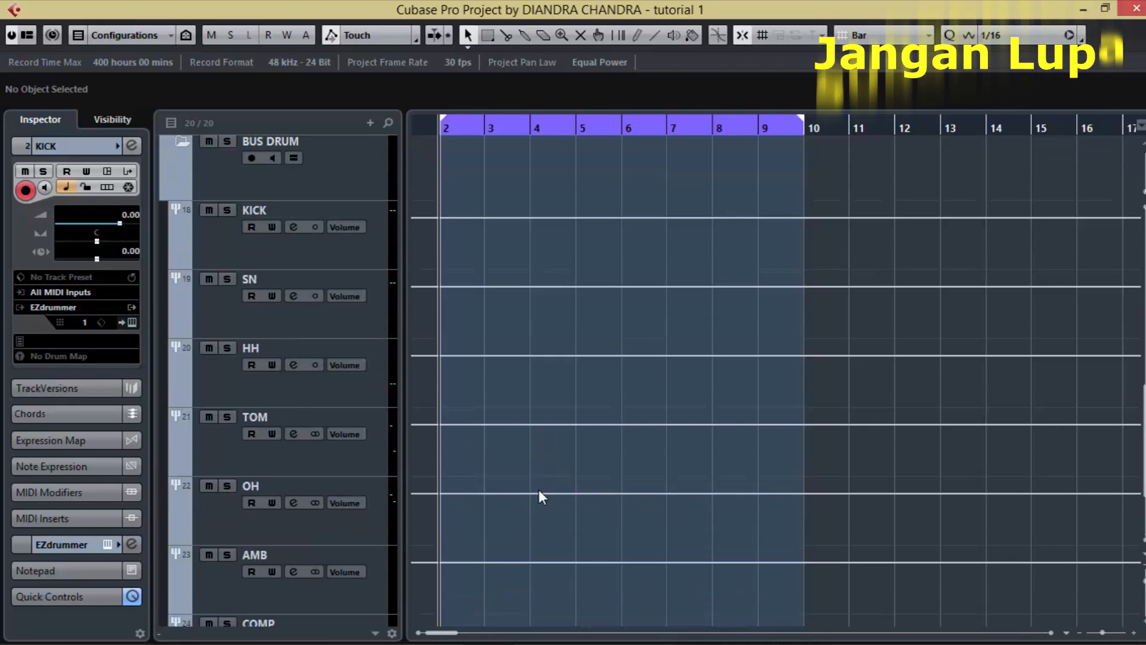
key(space)
scroll(432, 460, up, 3)
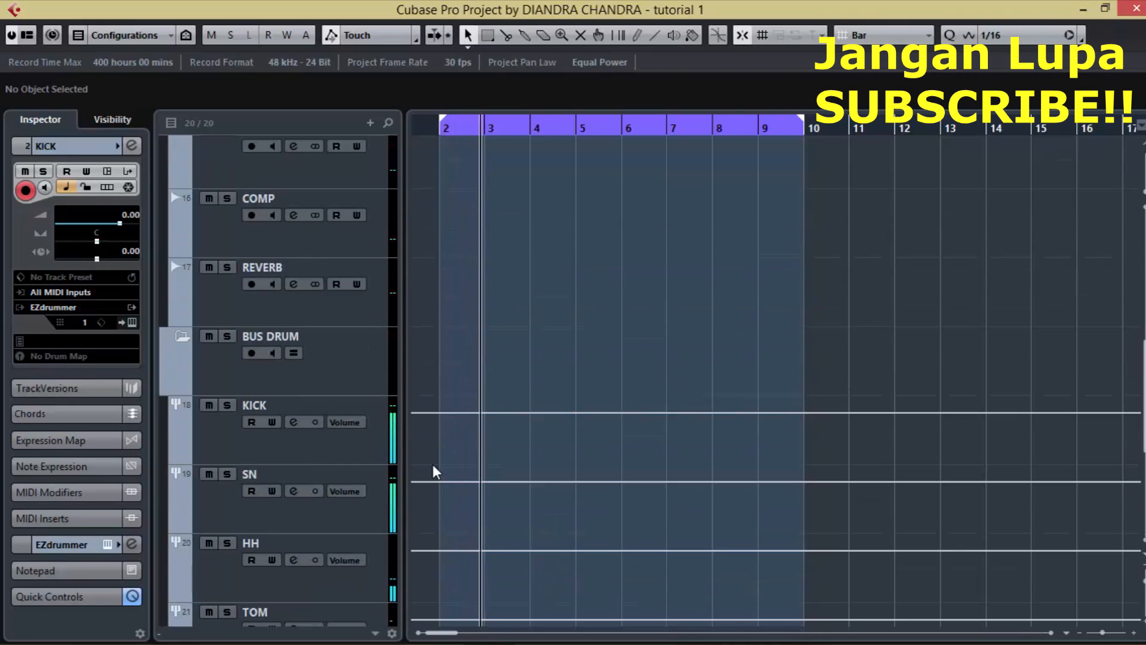
key(F3)
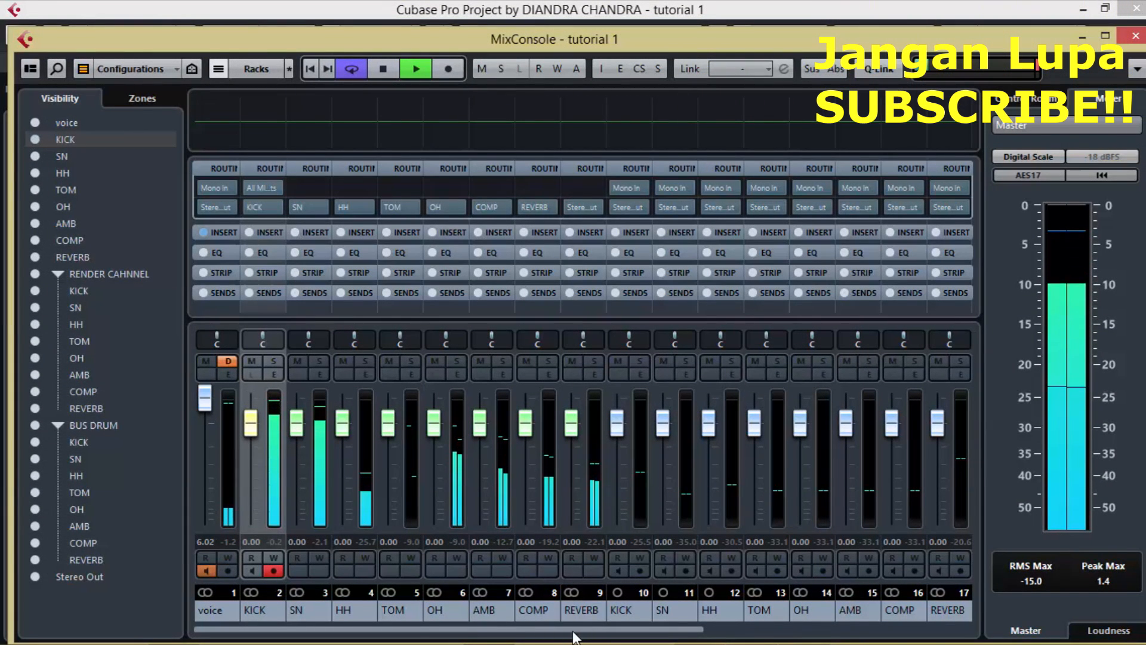
drag(572, 630, 844, 631)
key(space)
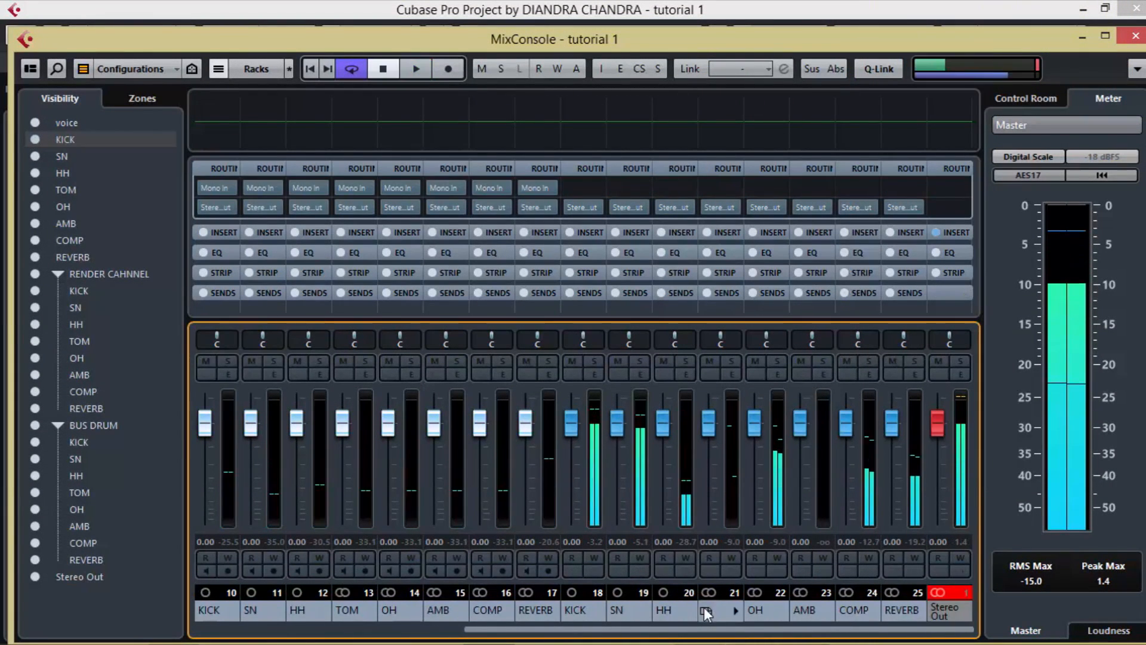
key(space)
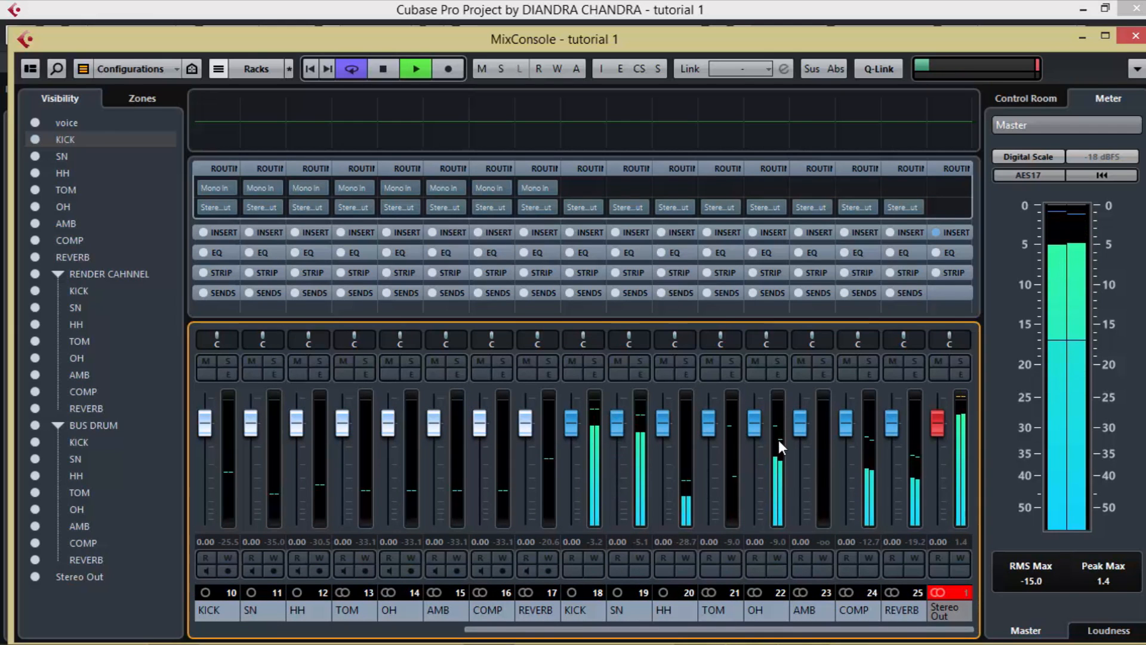
key(space)
click(1133, 36)
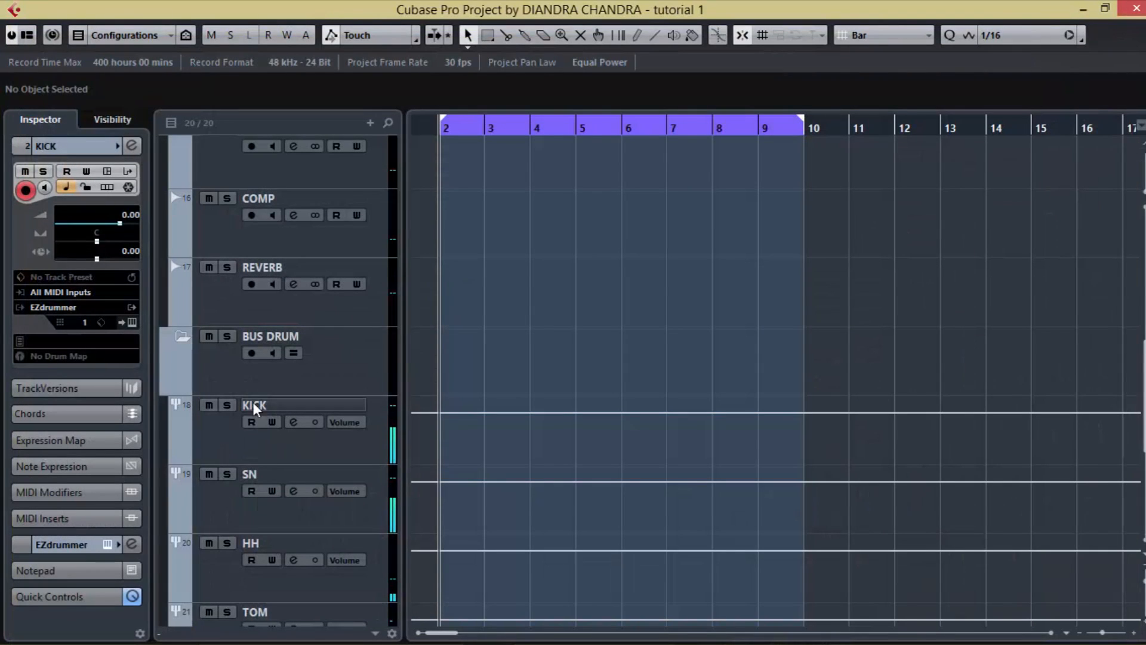
Step: Collapse the RENDER CAHNNEL and BUS DRUM folders and place the BUS DRUM folder above RENDER CAHNNEL
scroll(233, 366, up, 10)
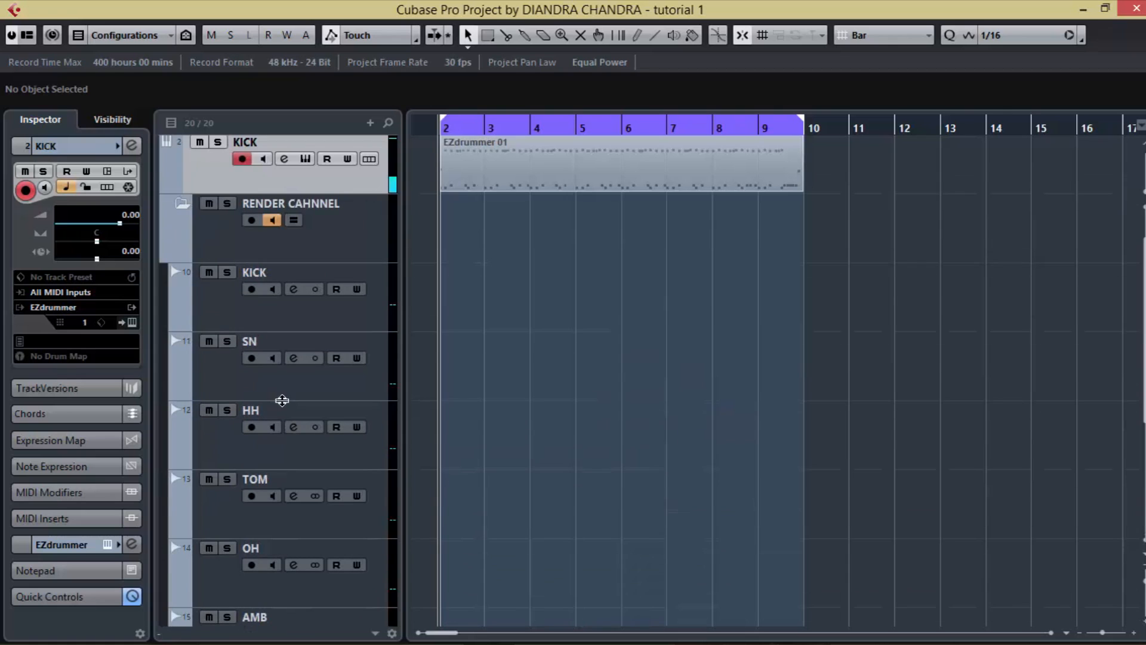
click(180, 204)
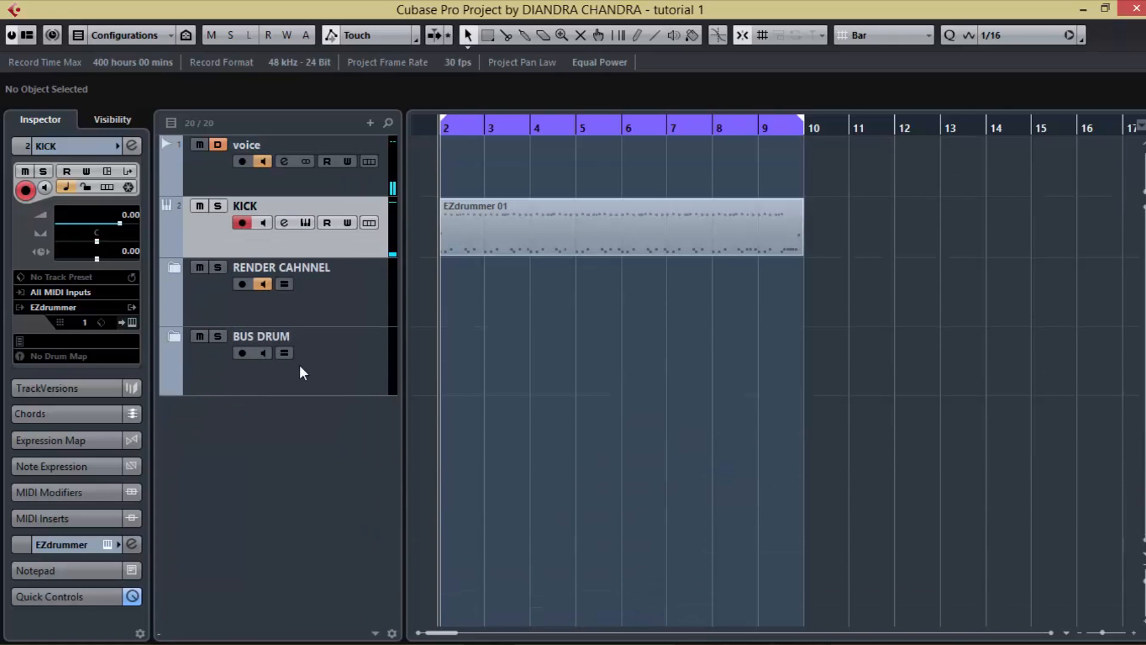
drag(299, 364, 315, 272)
Step: Play the drum part and examine the order, meters and routing of the output, group and render channels in the MixConsole
key(space)
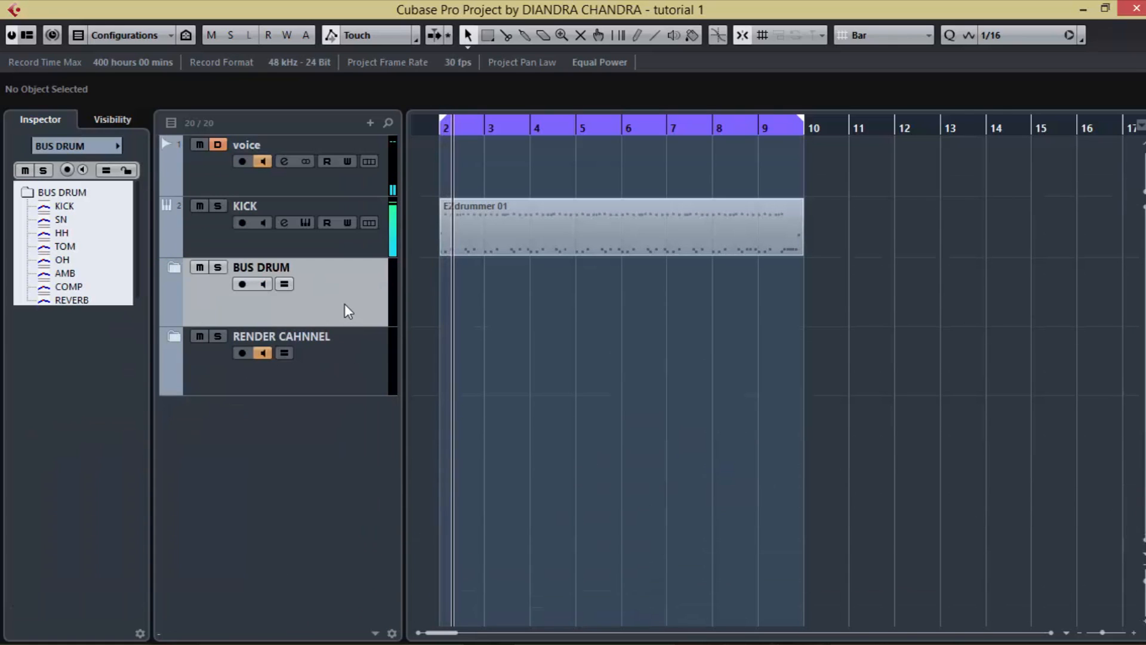
key(F3)
drag(546, 628, 292, 639)
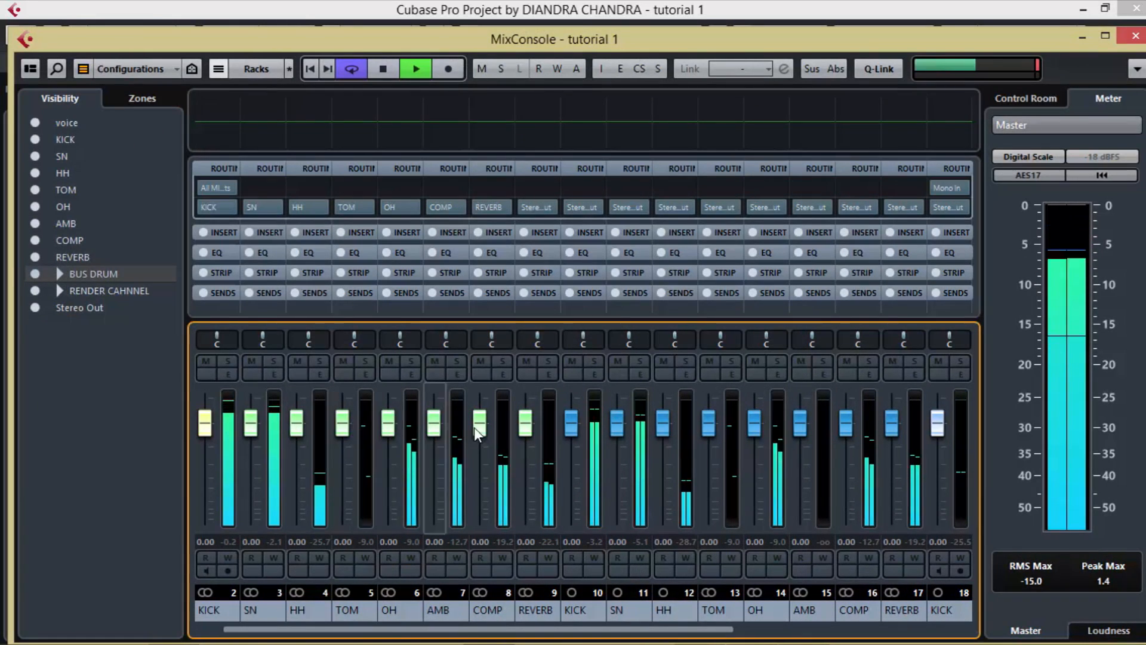
scroll(724, 425, right, 5)
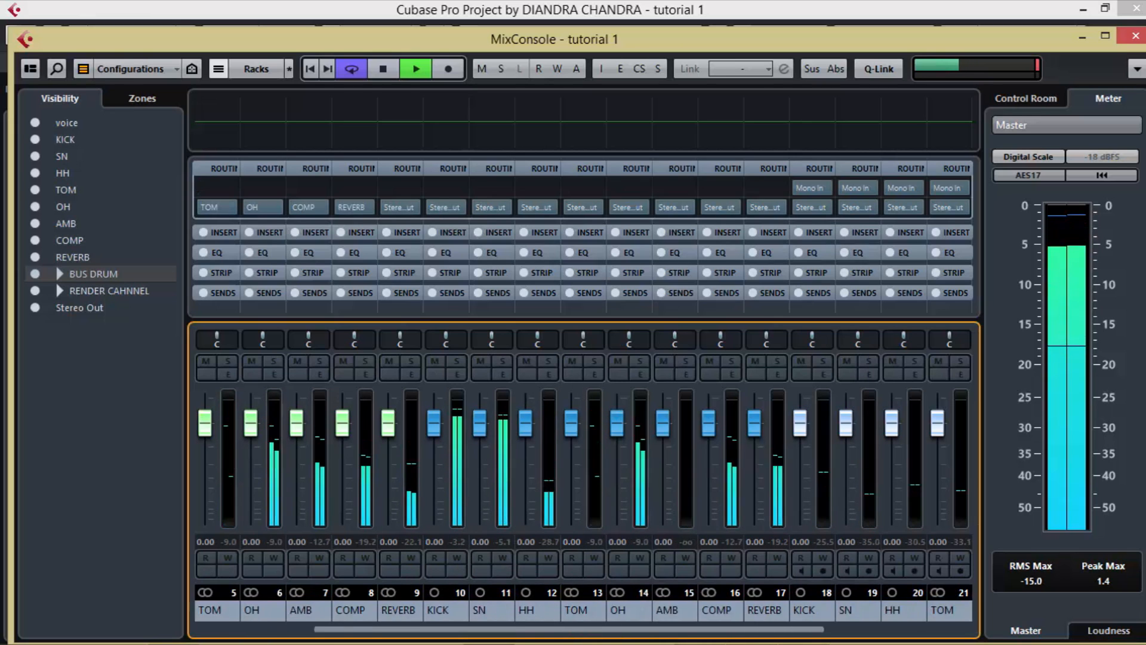
key(space)
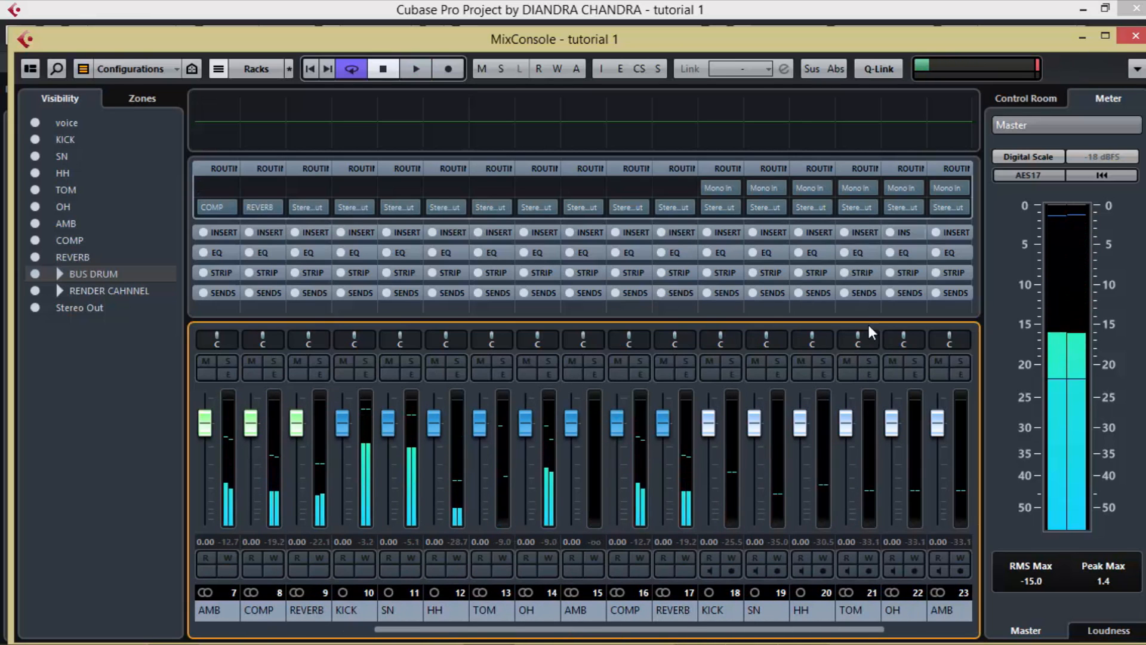
drag(708, 631, 503, 630)
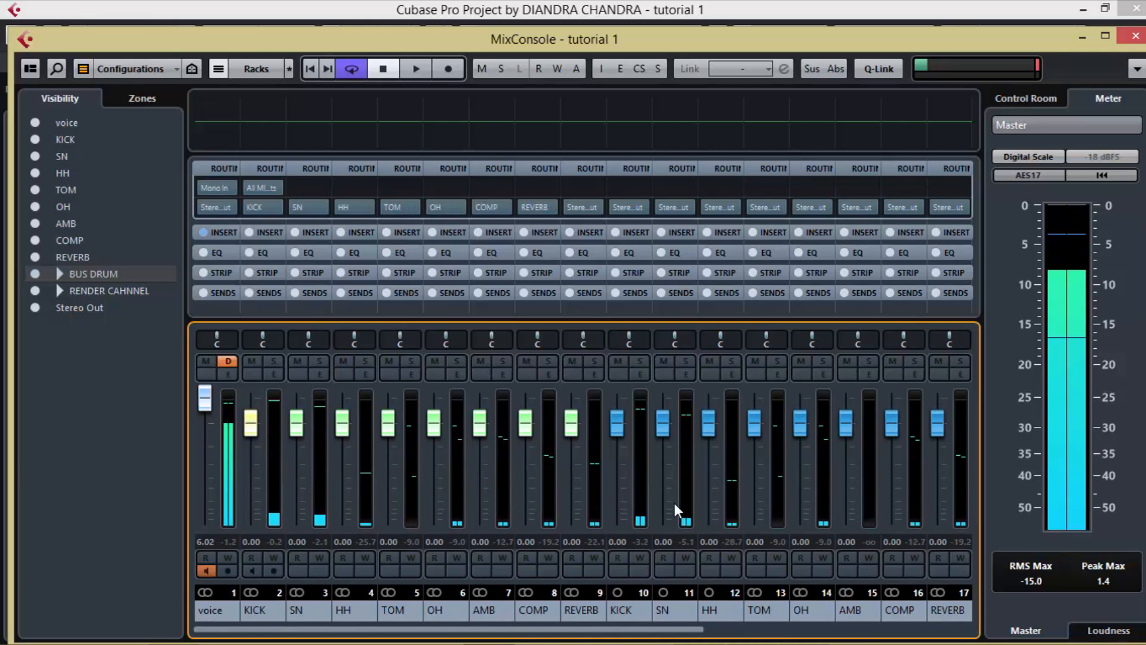
drag(633, 631, 802, 641)
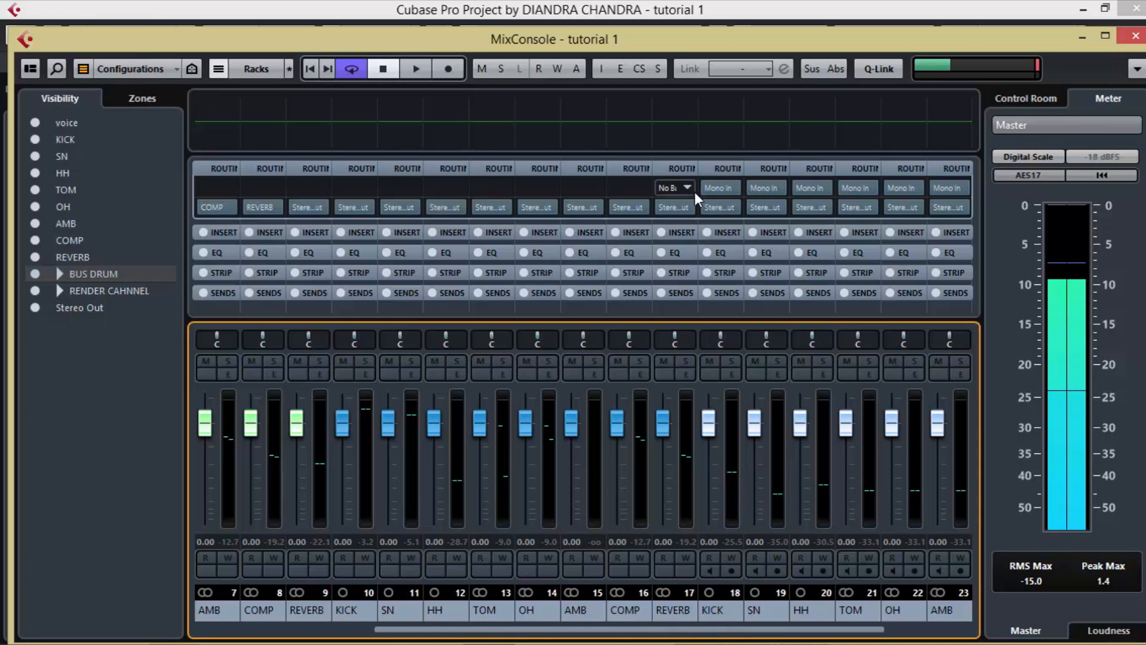
Step: Set the input routing of the KICK, SN, HH and TOM render channels to the groups with the same names
click(731, 187)
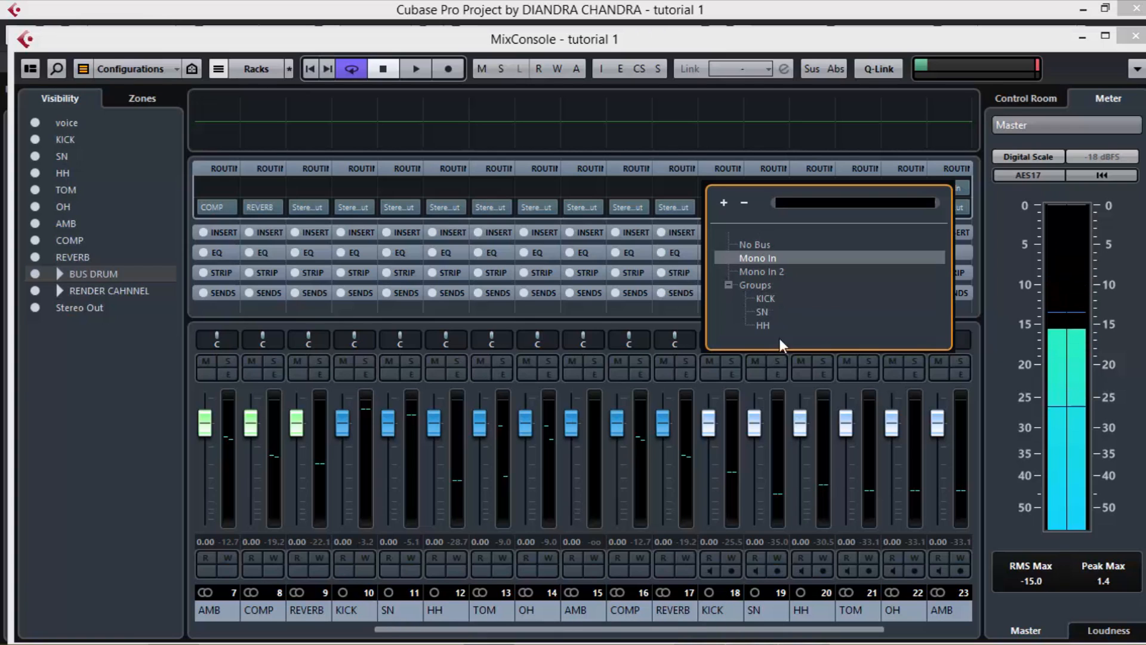
click(772, 300)
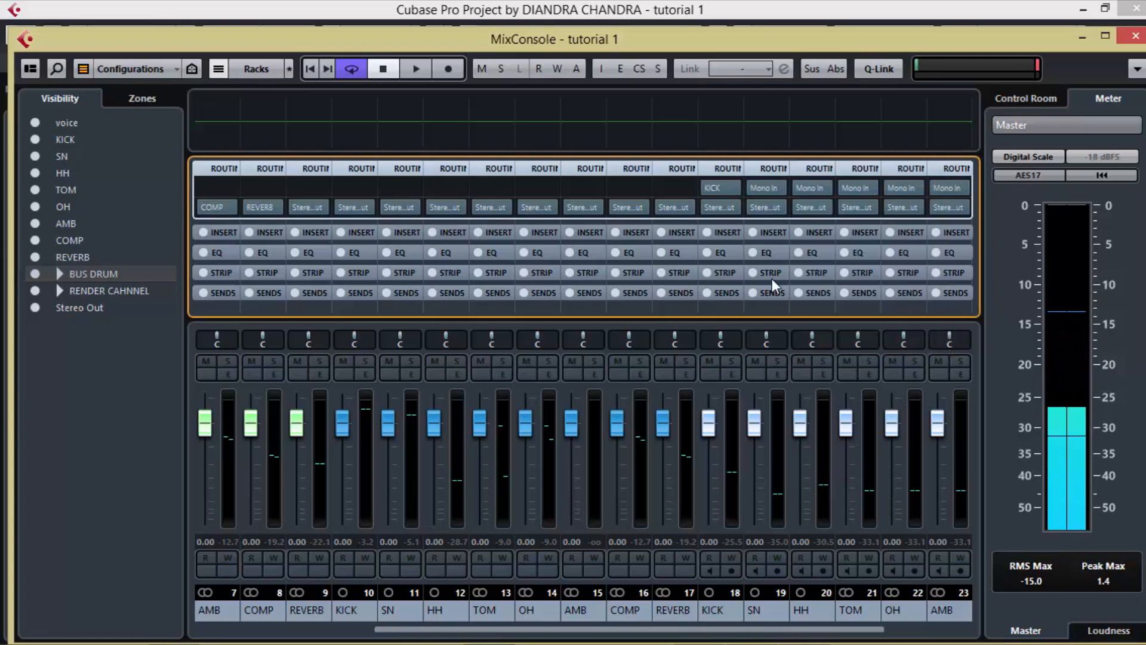
click(778, 187)
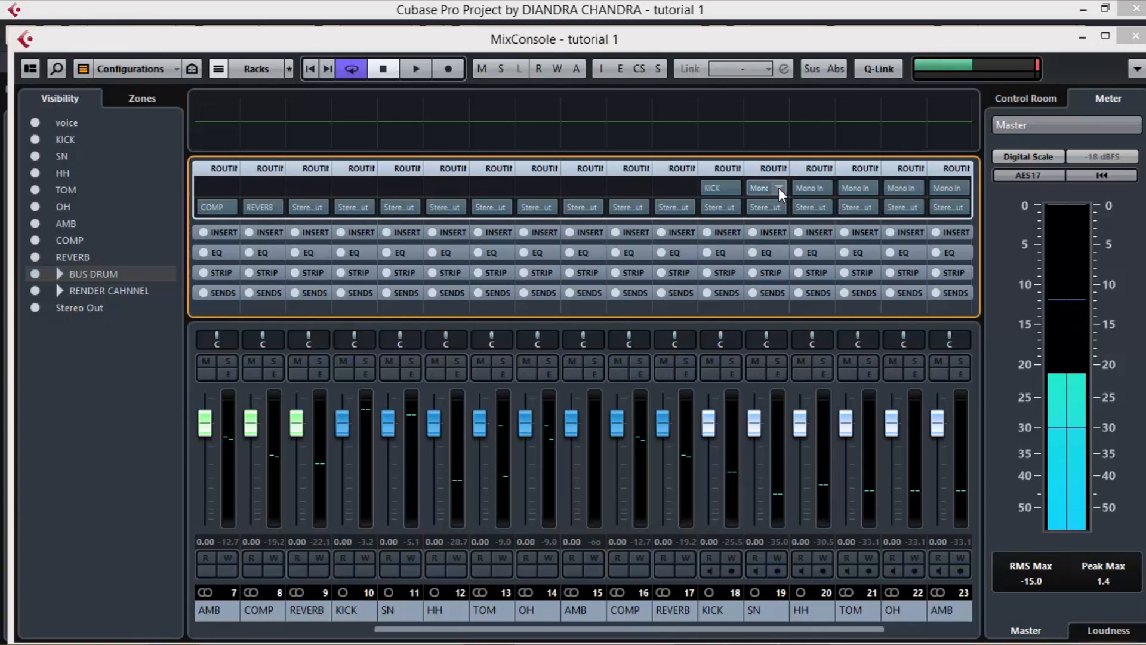
click(809, 311)
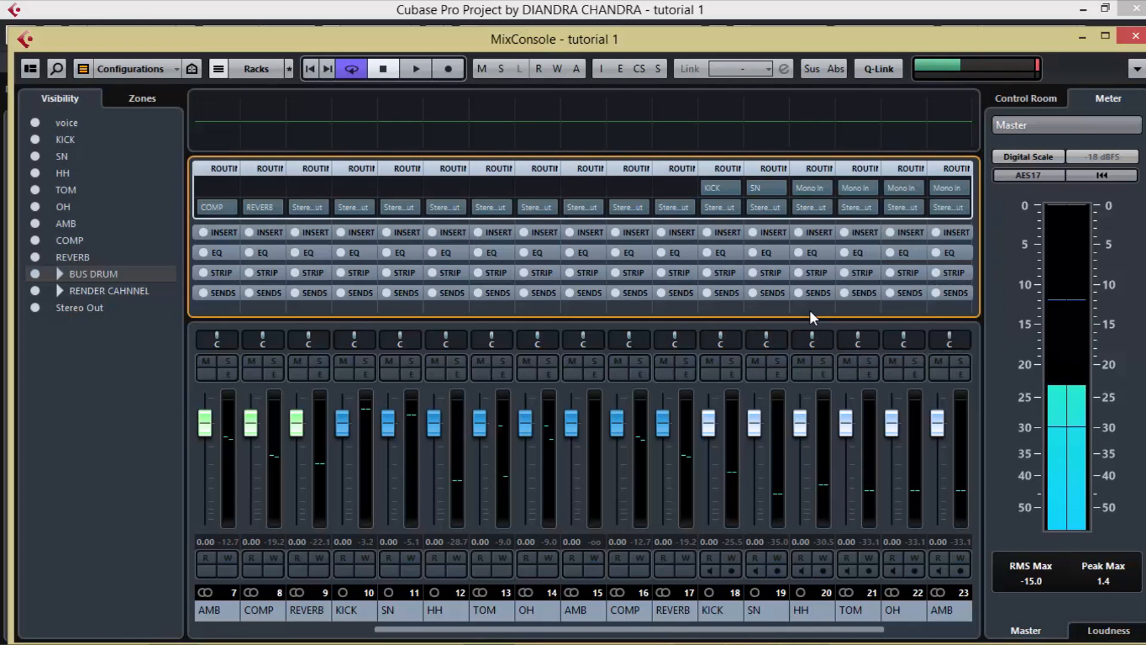
click(819, 188)
click(858, 323)
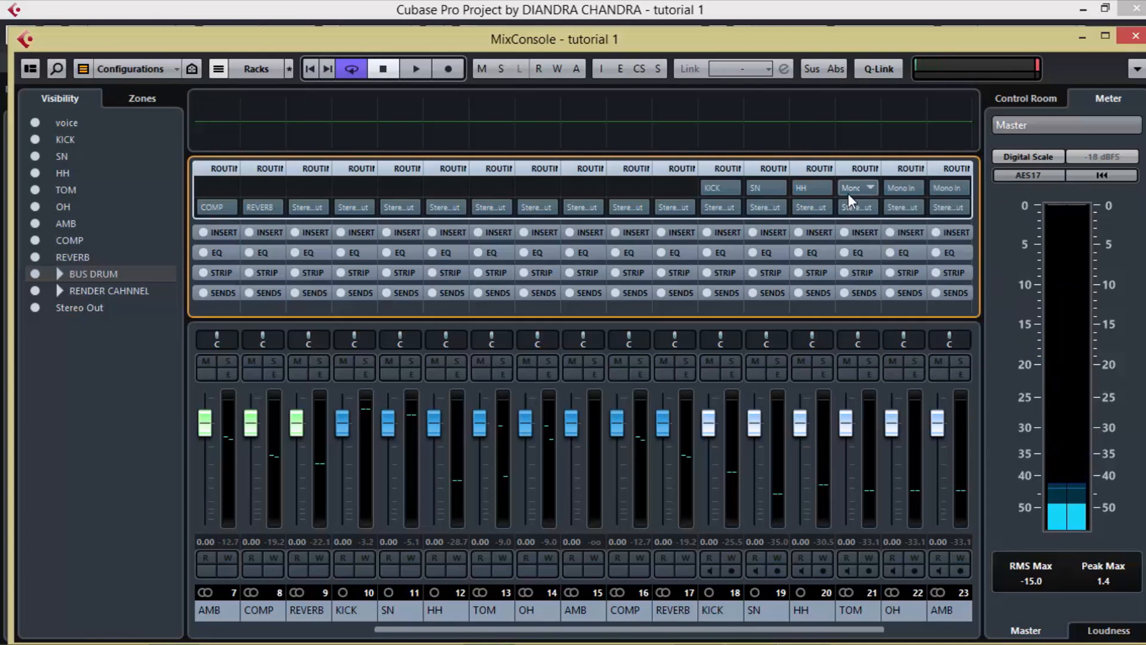
click(847, 189)
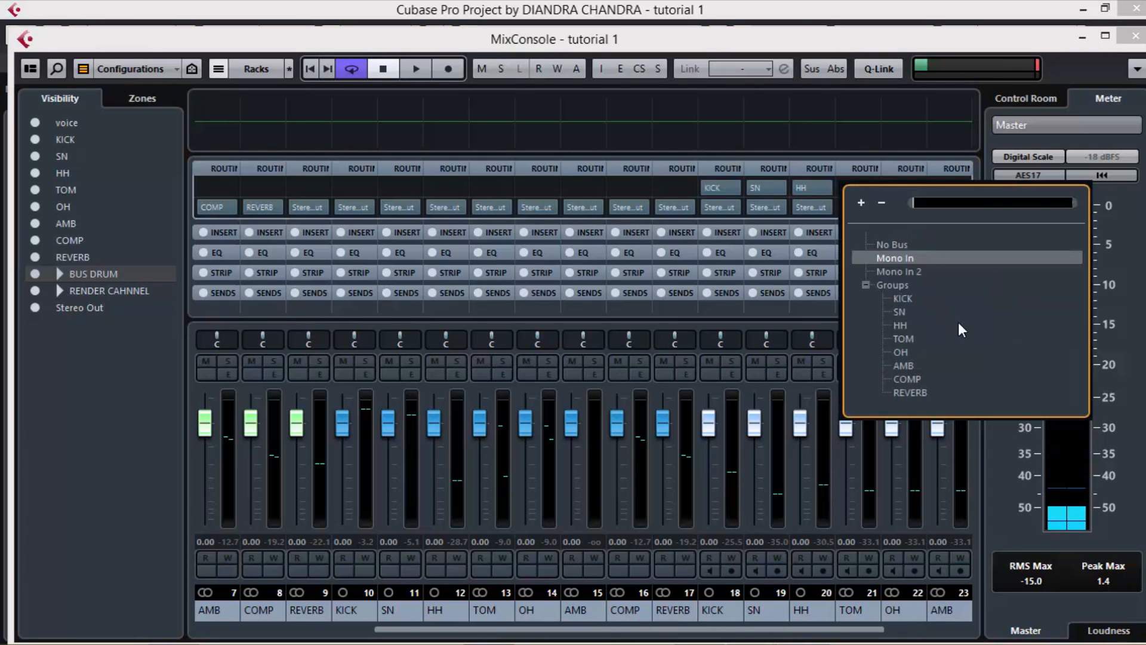
click(910, 339)
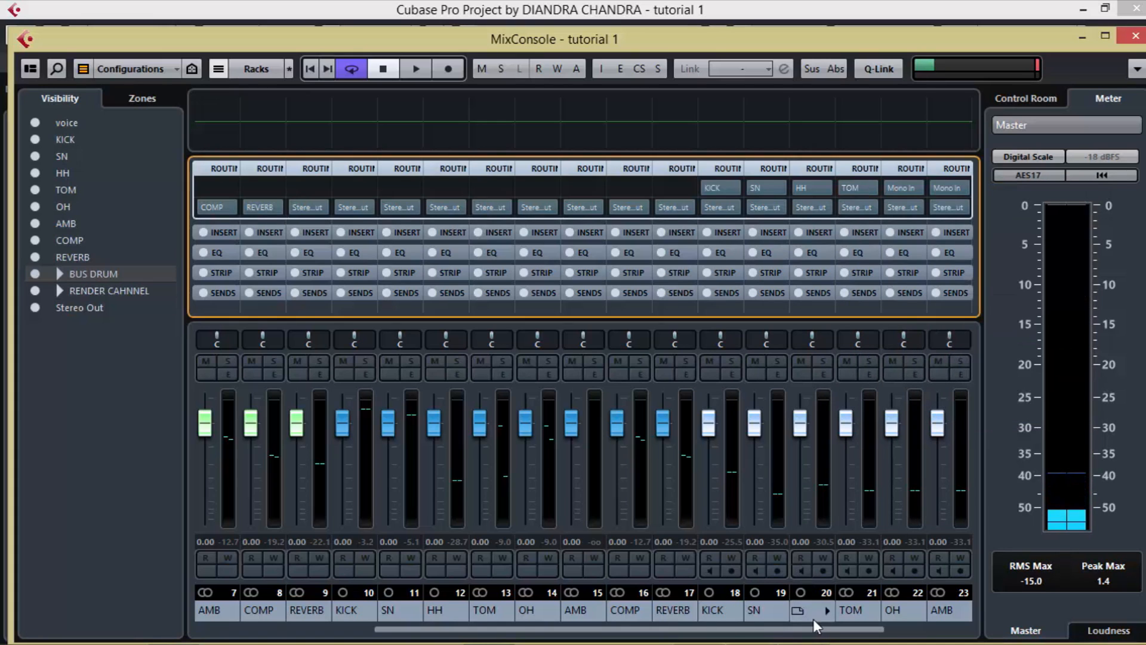
Step: Set the input routing of the OH, AMB, COMP and REVERB render channels to the groups with the same names
scroll(848, 582, down, 2)
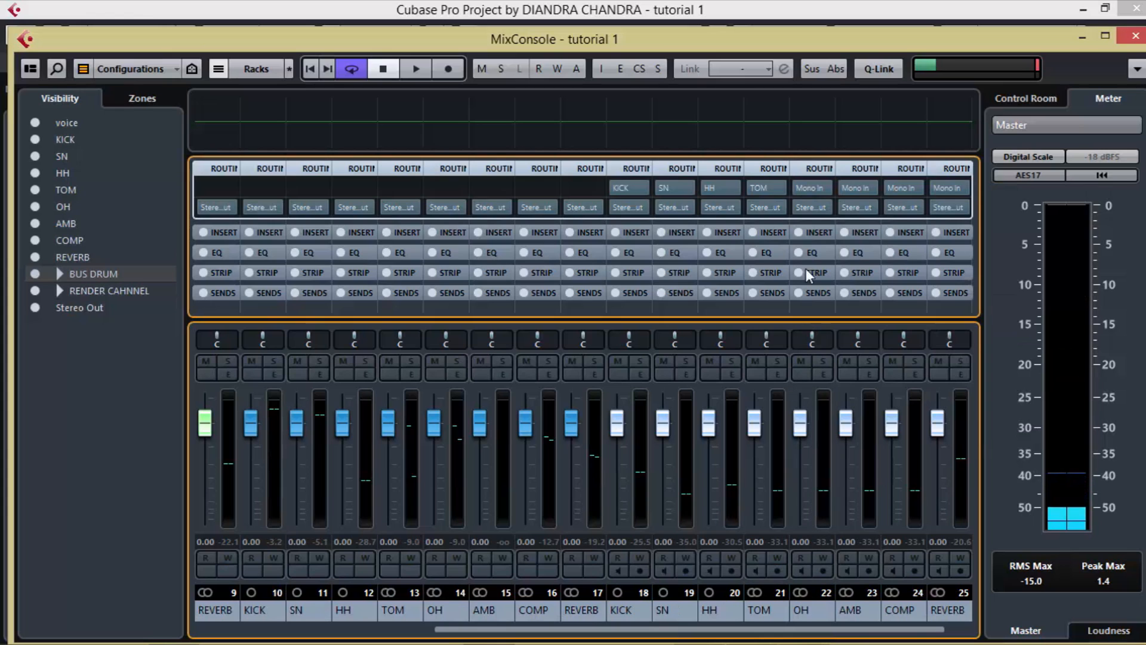
click(823, 188)
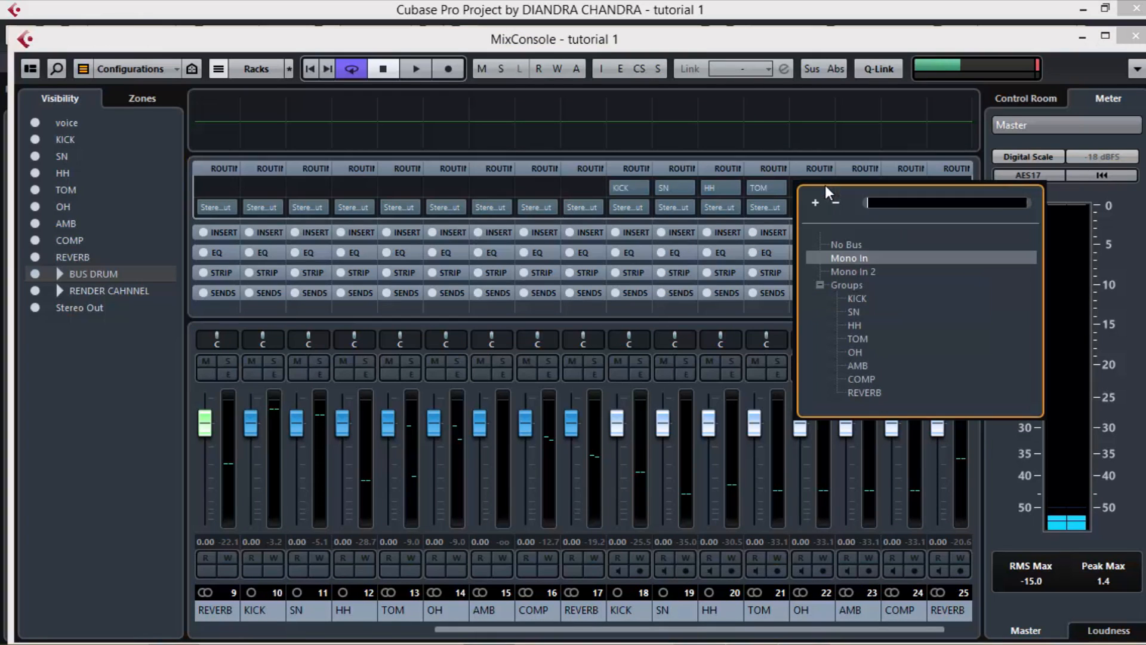
click(856, 352)
click(869, 188)
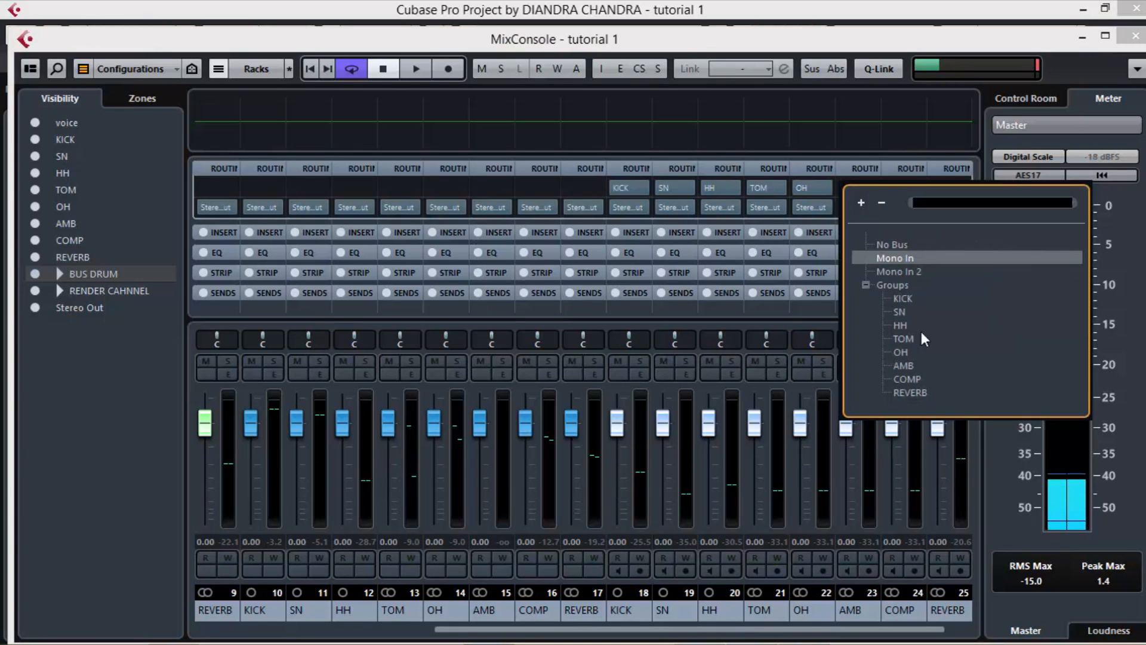
click(898, 365)
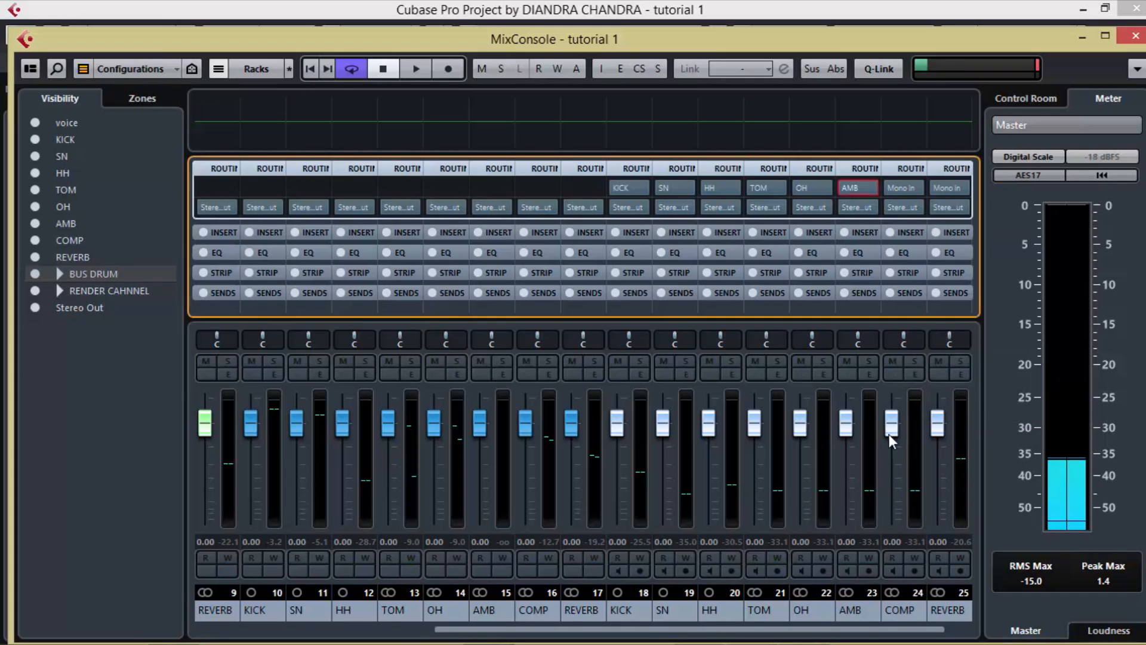
click(918, 186)
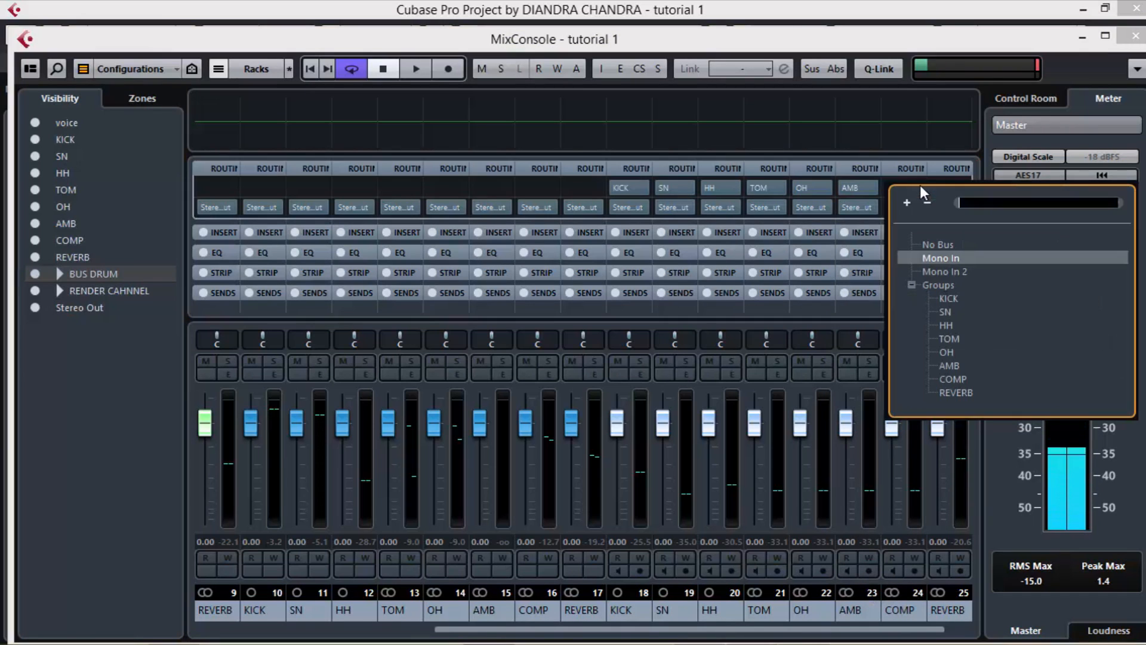
click(959, 381)
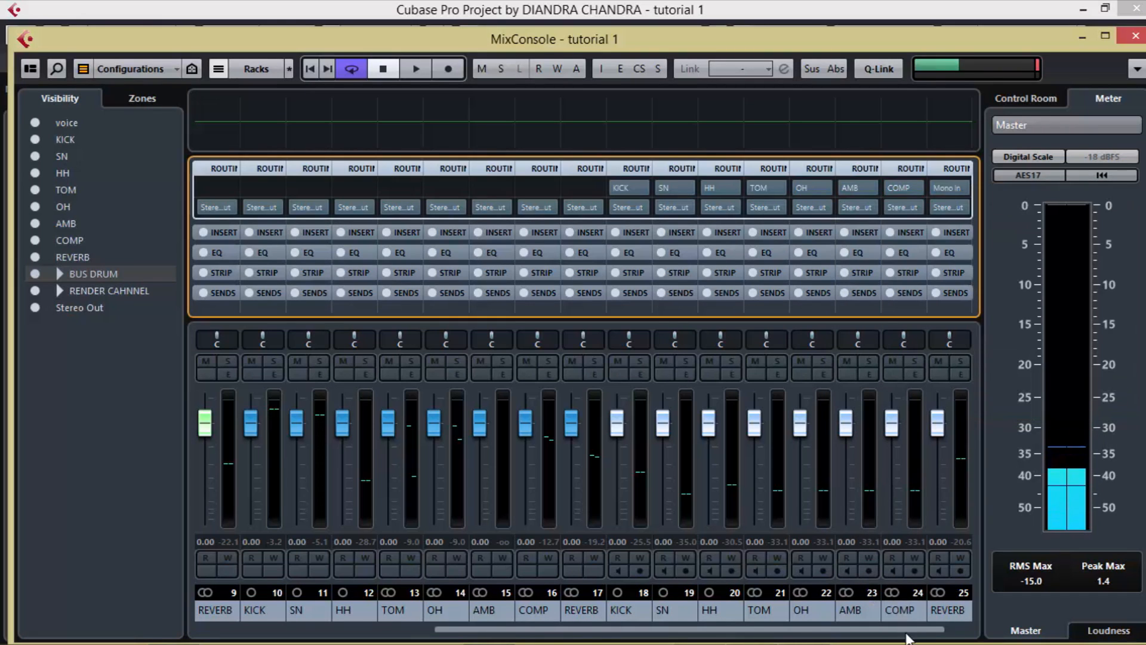
drag(922, 635, 952, 635)
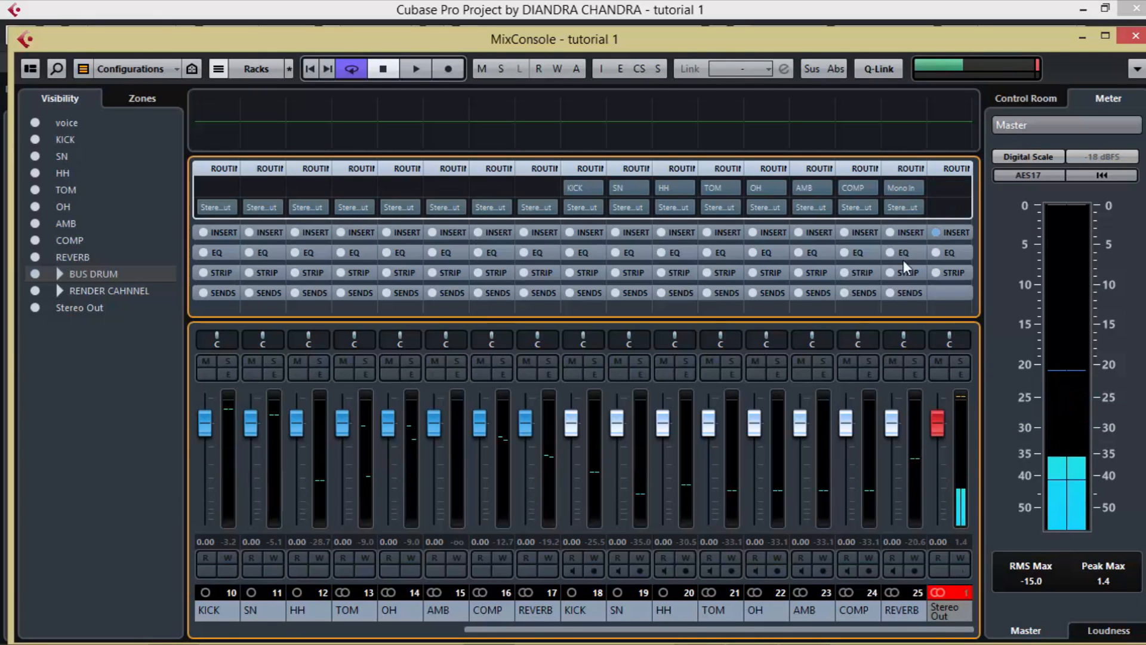
click(915, 188)
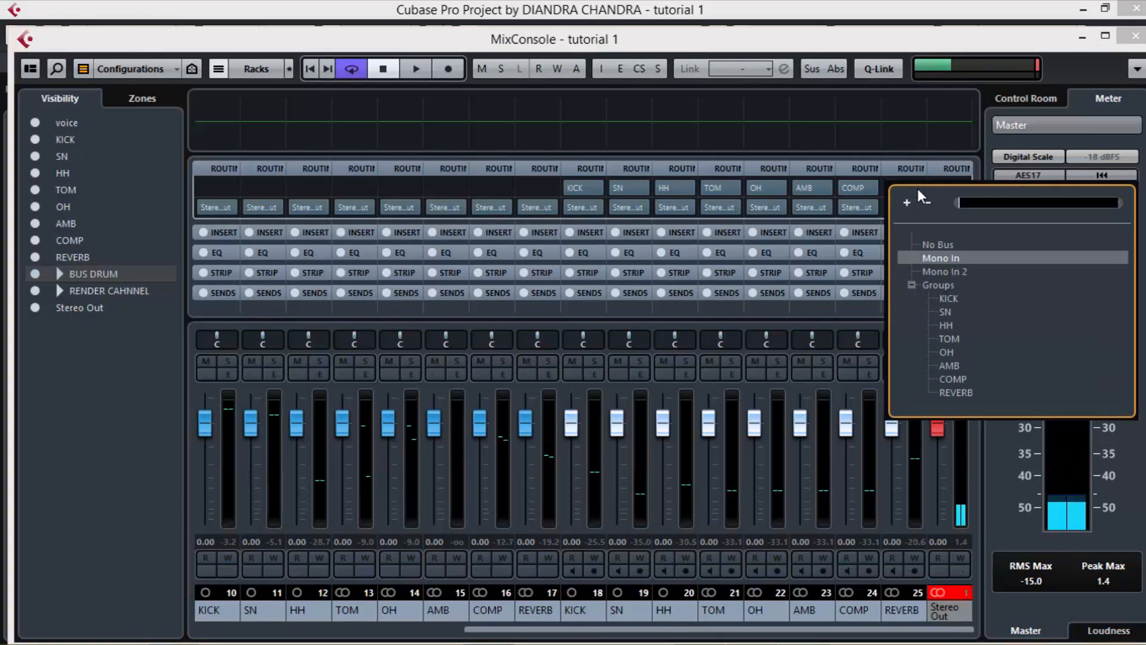
click(972, 392)
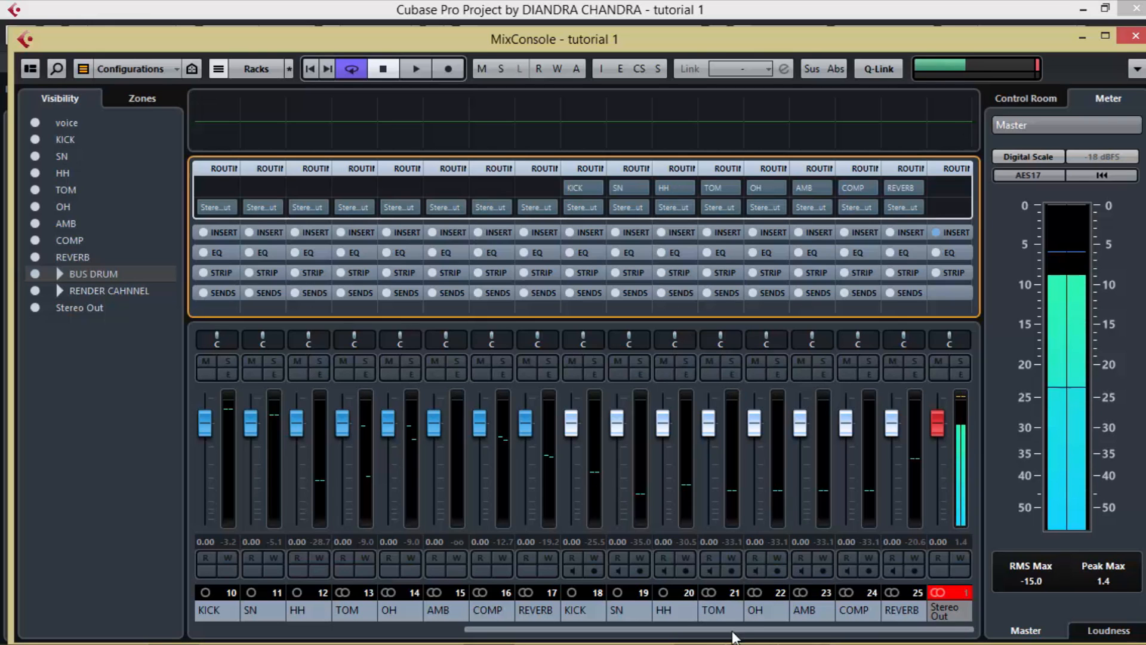
Step: Play the drum part and check the signal of the KICK, SN and HH render channels by briefly monitoring each one
drag(719, 636, 689, 638)
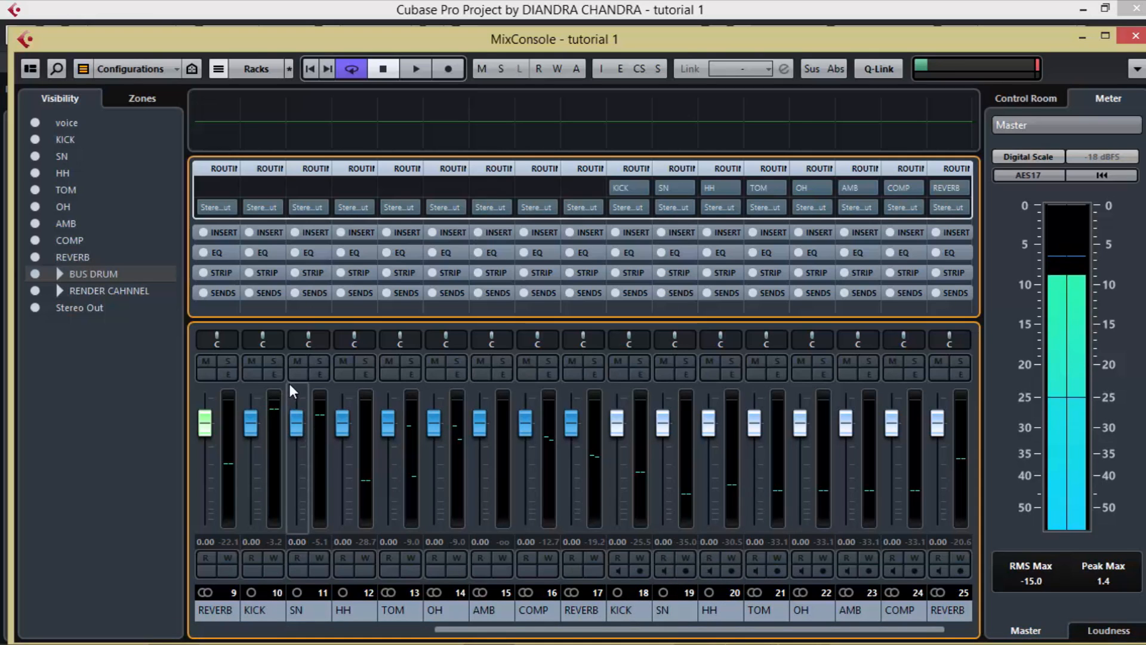
key(space)
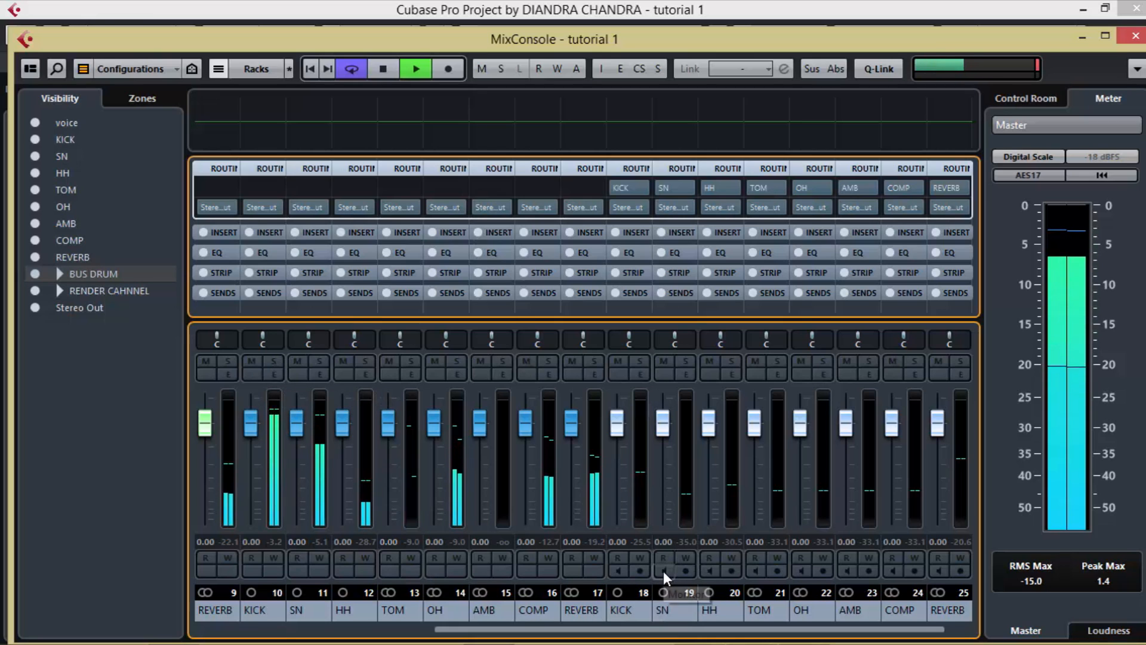
click(621, 573)
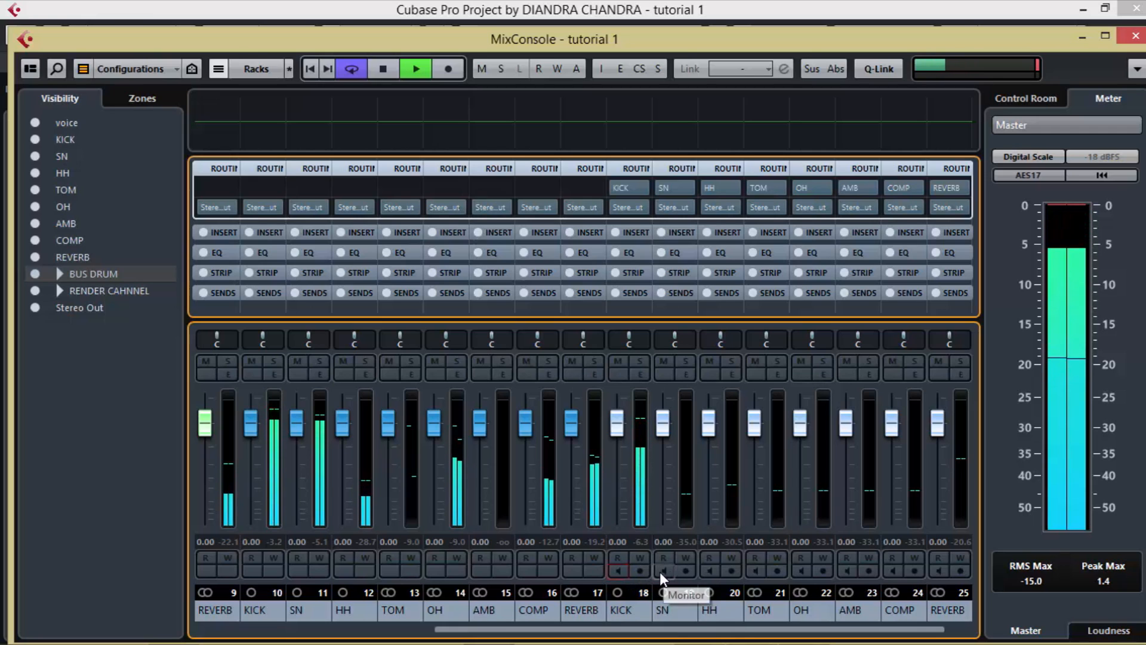
click(661, 571)
click(661, 571)
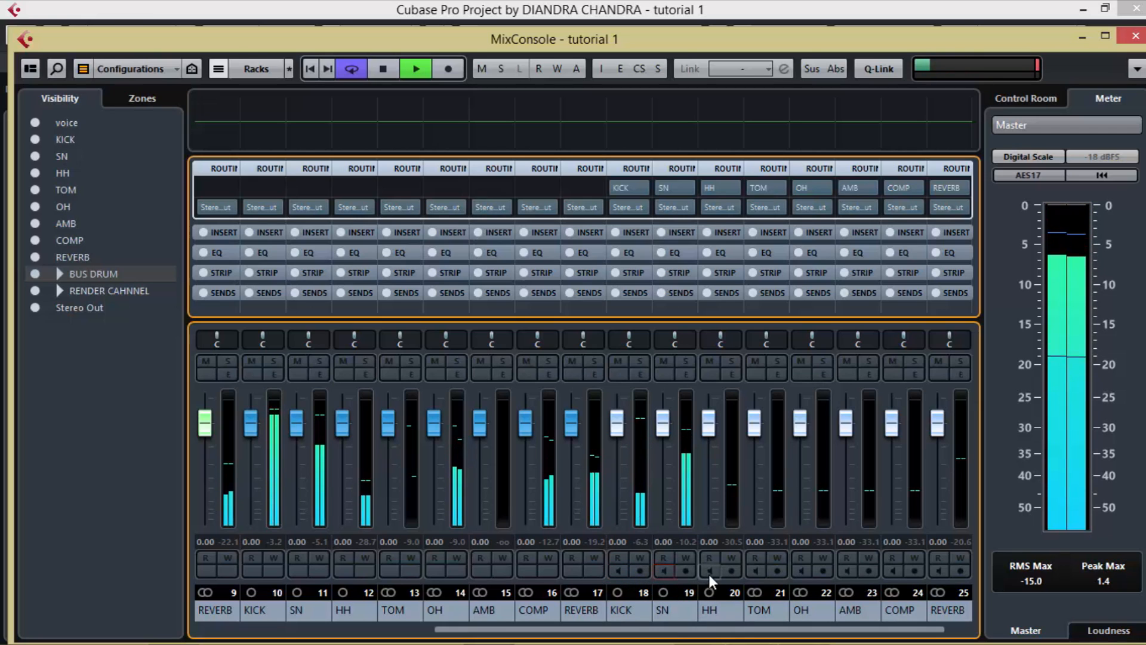
click(709, 571)
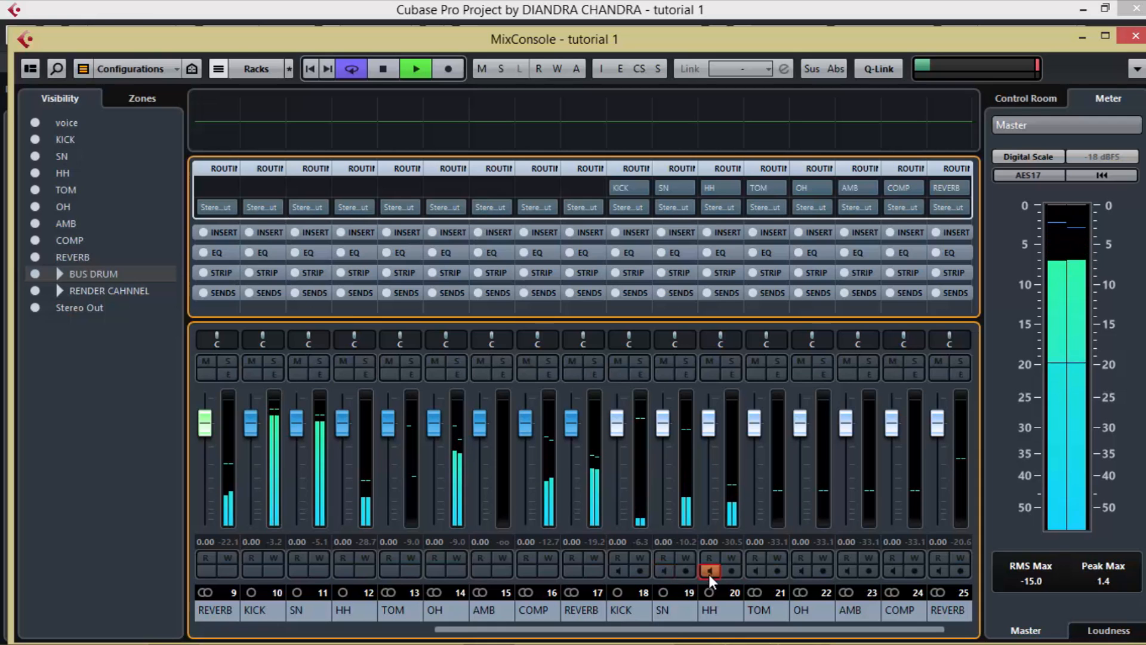
click(708, 572)
Step: Check the TOM, OH and AMB render channels through input monitoring and stop playback
click(756, 571)
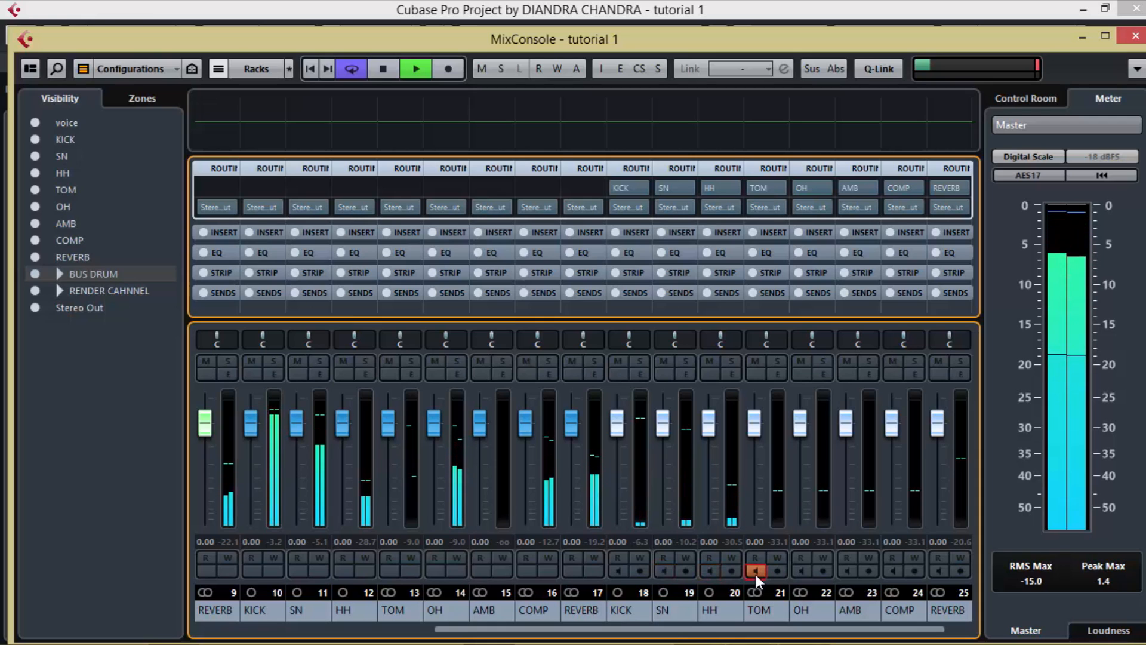
click(756, 571)
click(799, 571)
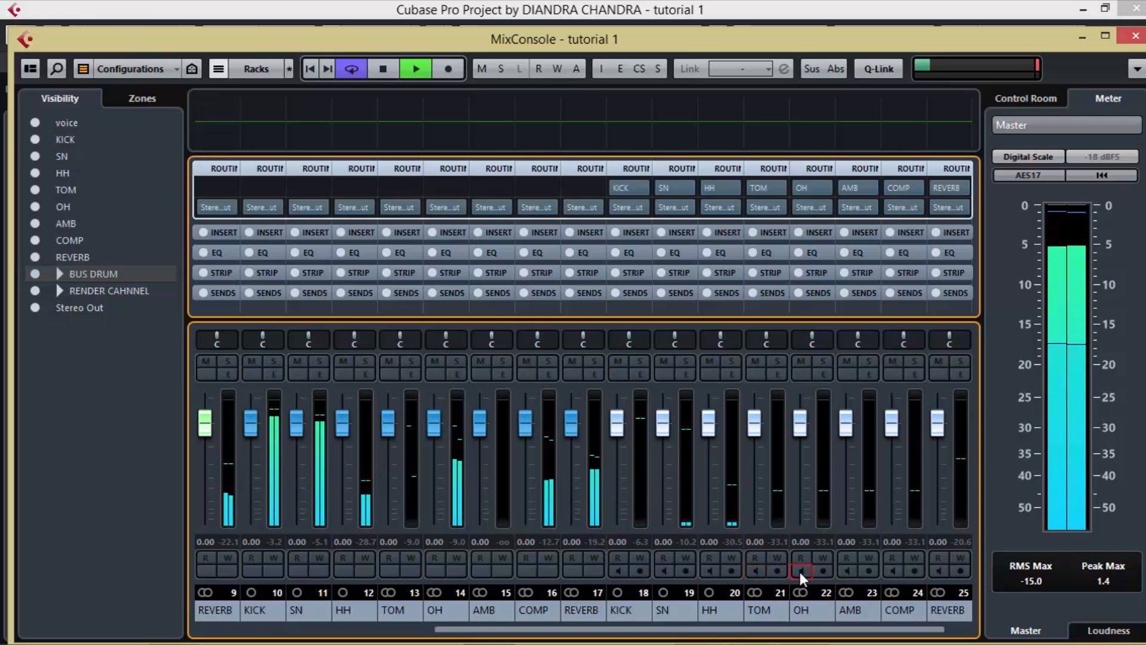
click(800, 572)
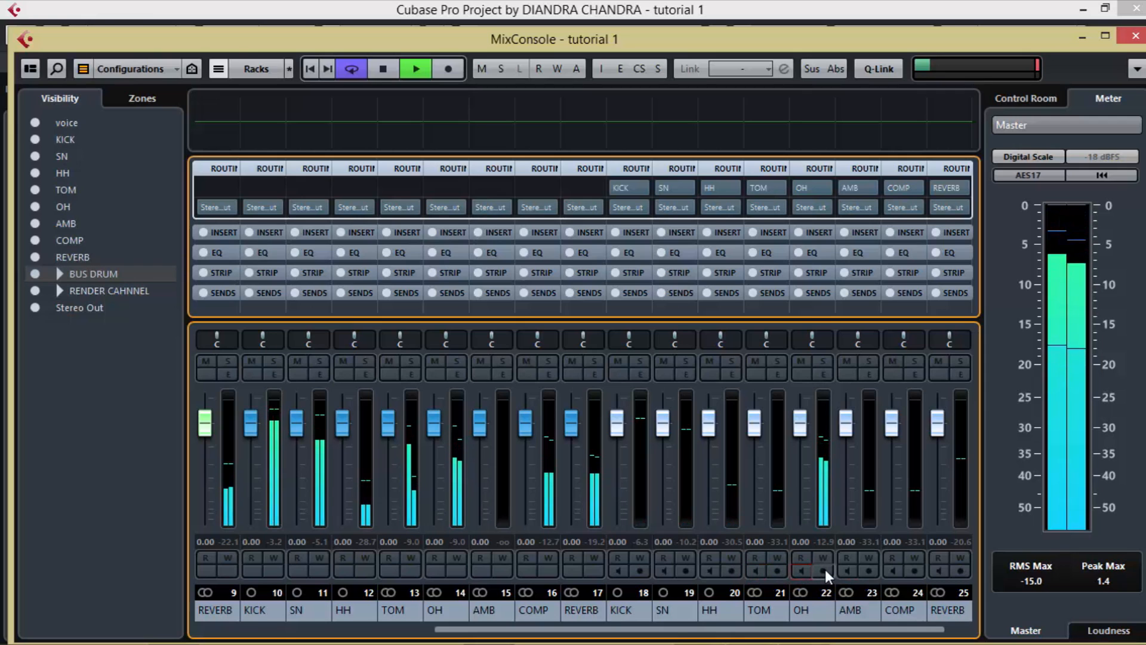
click(847, 571)
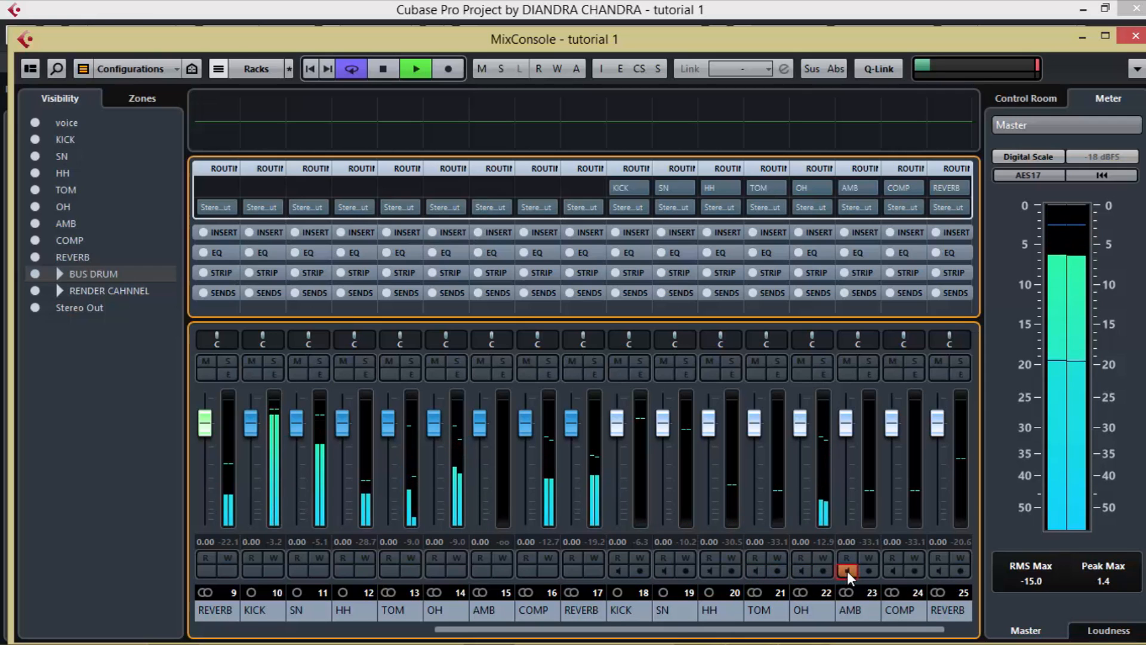
key(space)
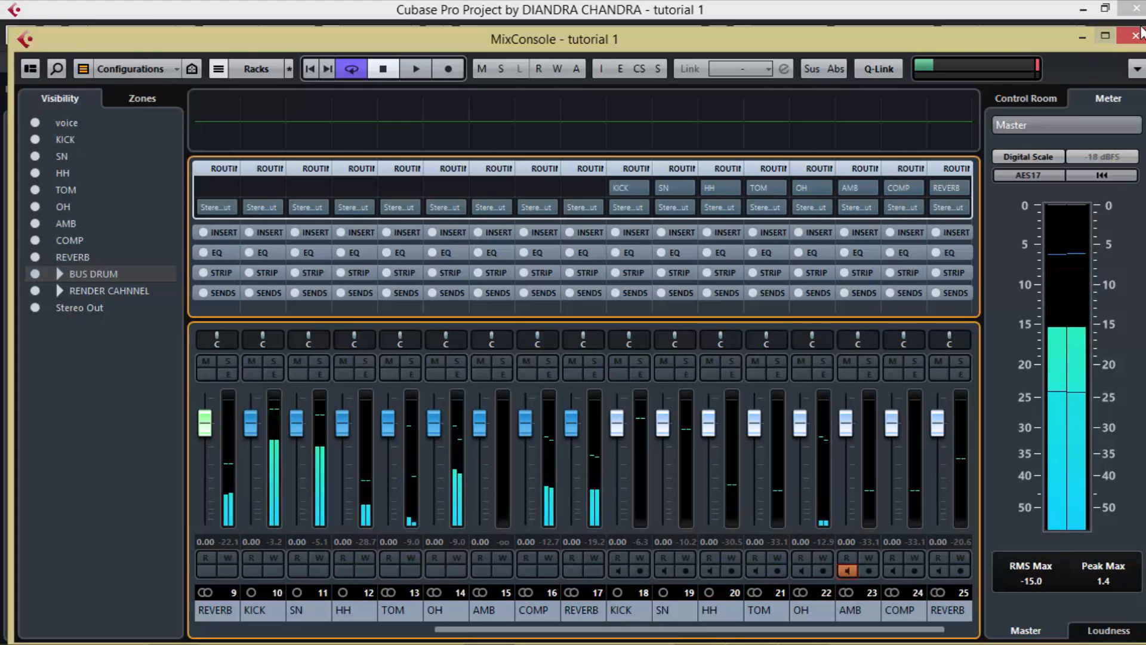
Step: Open EZdrummer's mixer from the KICK instrument track, check its channels' output assignments, and return to the MixConsole
key(F3)
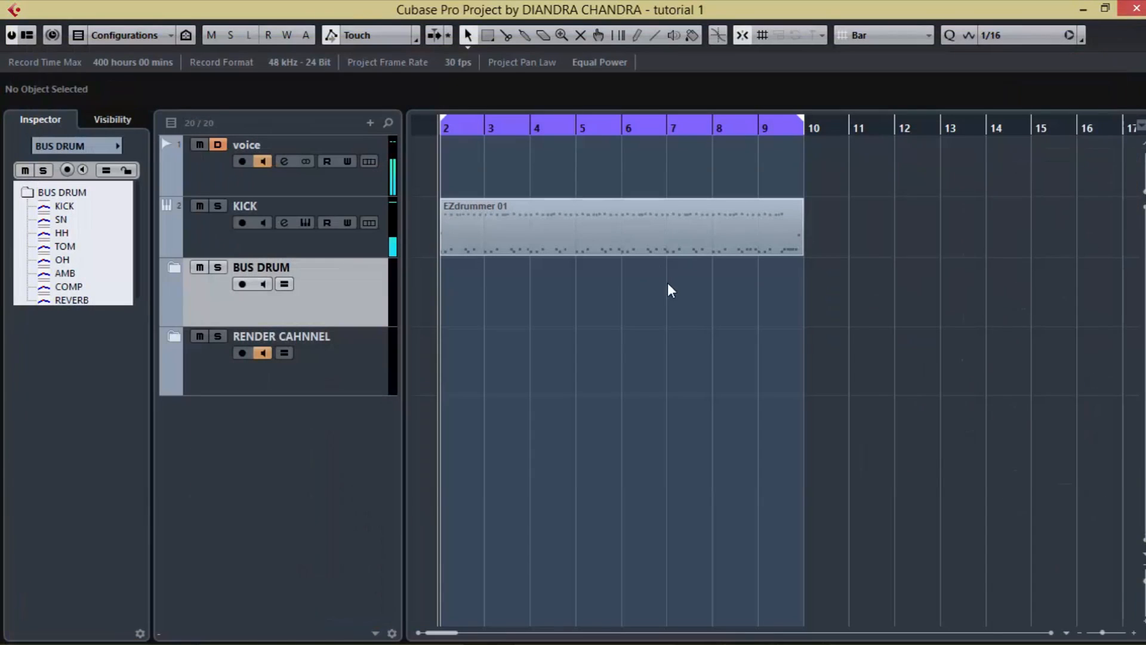
click(211, 246)
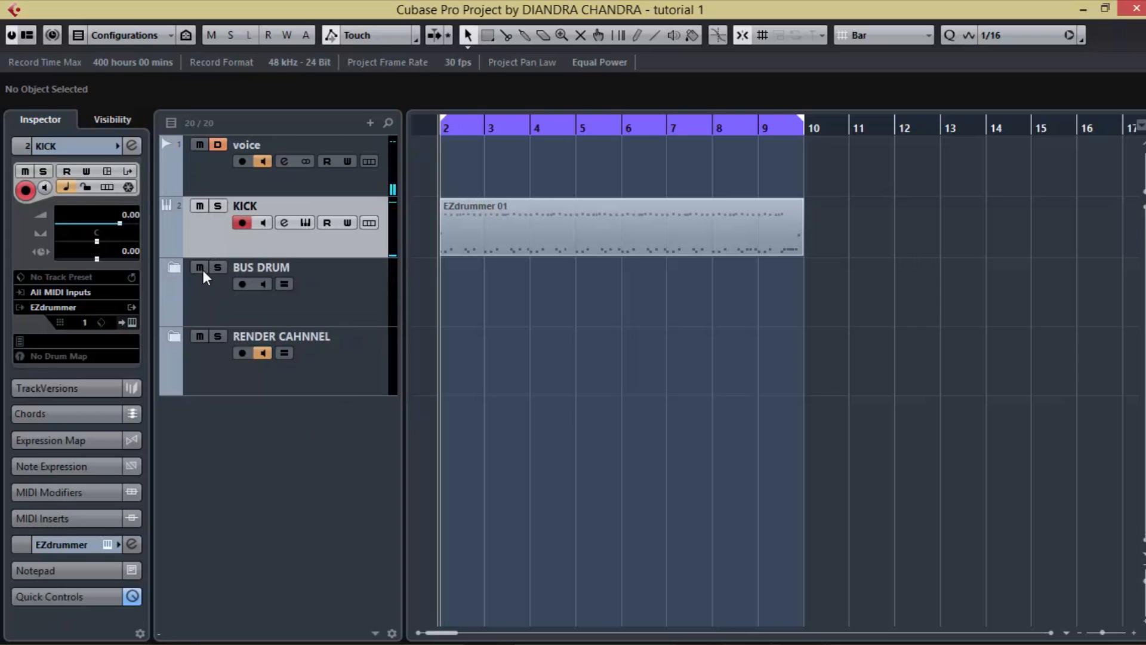
click(132, 322)
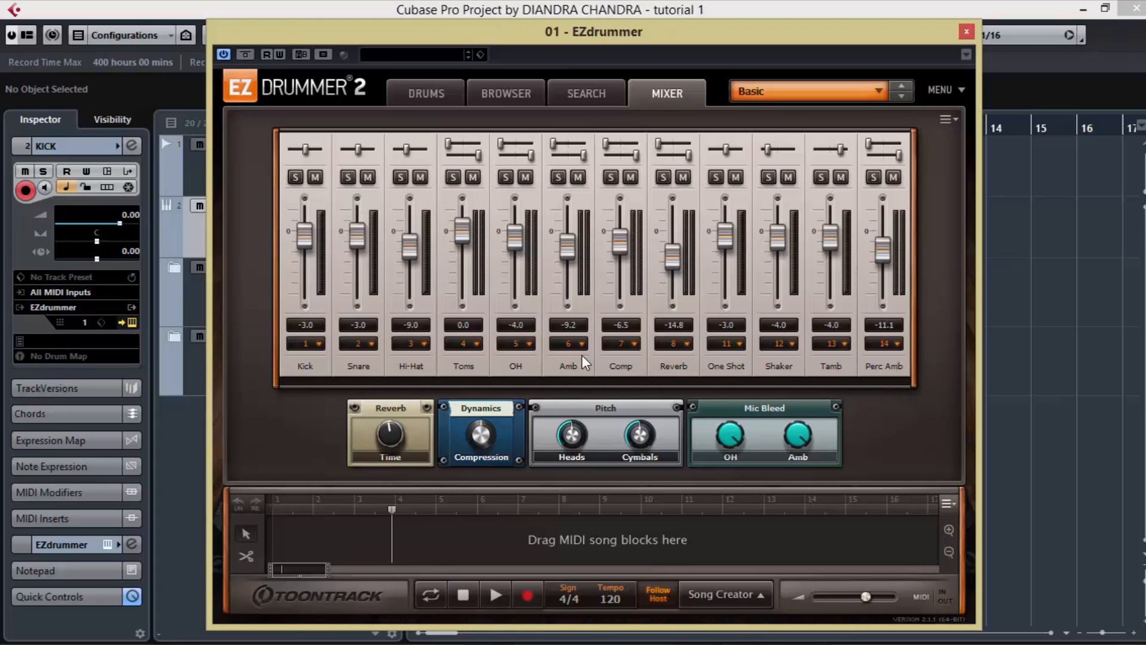
click(966, 31)
key(F3)
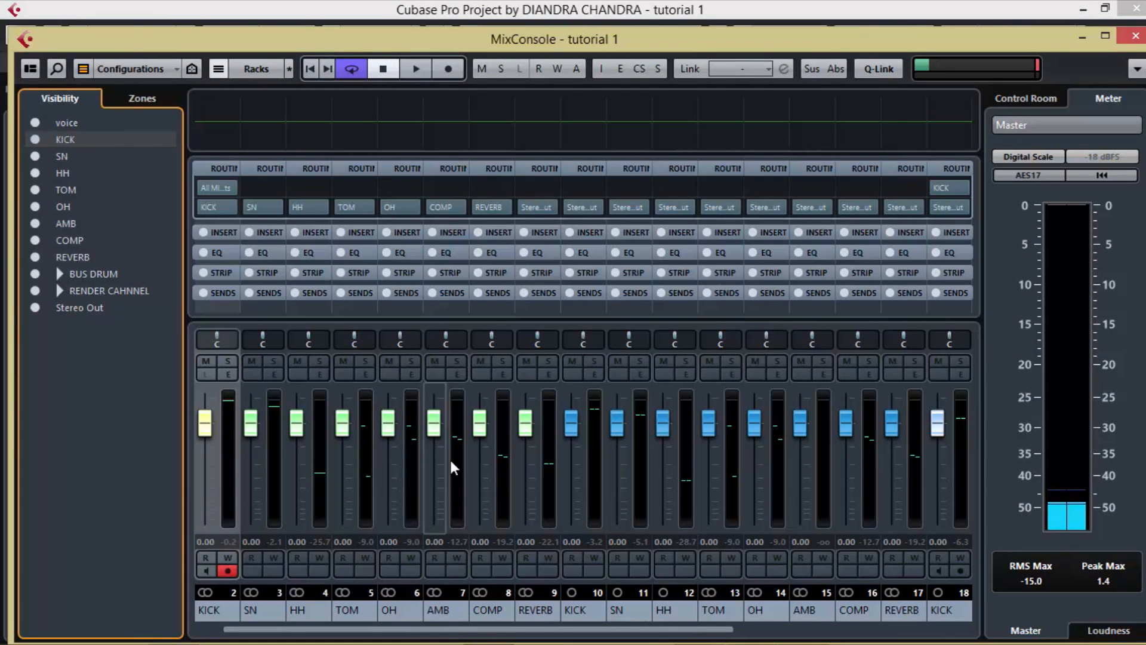
Step: Set the output routing of EZdrummer's AMB, COMP and REVERB output channels to the groups with the same names
click(460, 205)
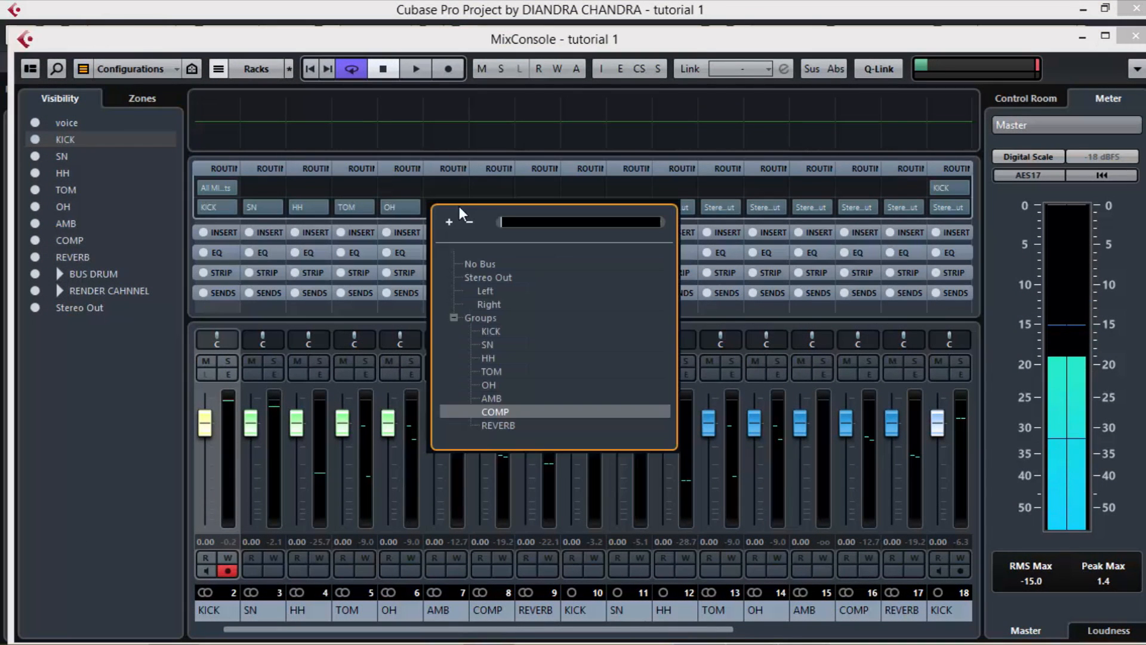
click(496, 398)
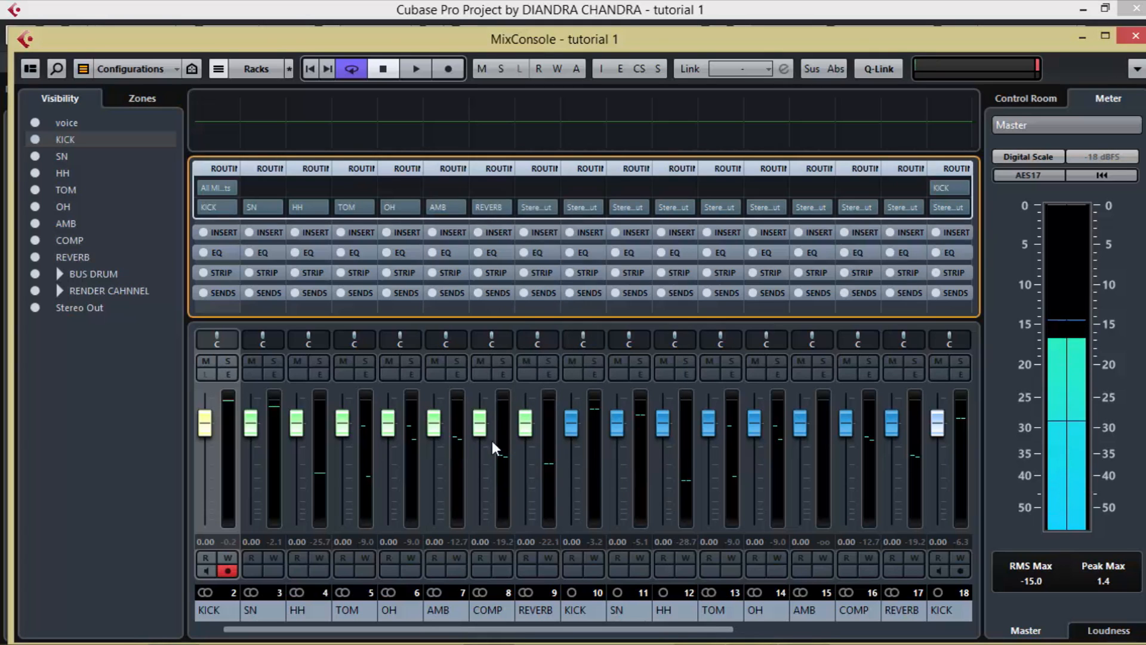
click(506, 206)
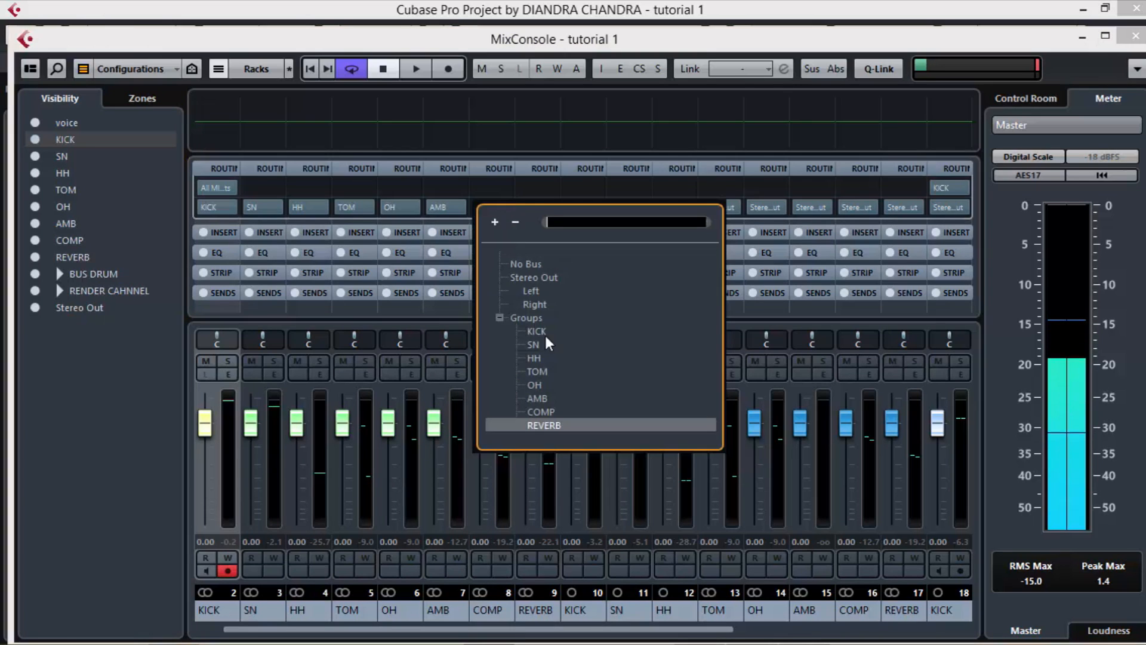
click(547, 412)
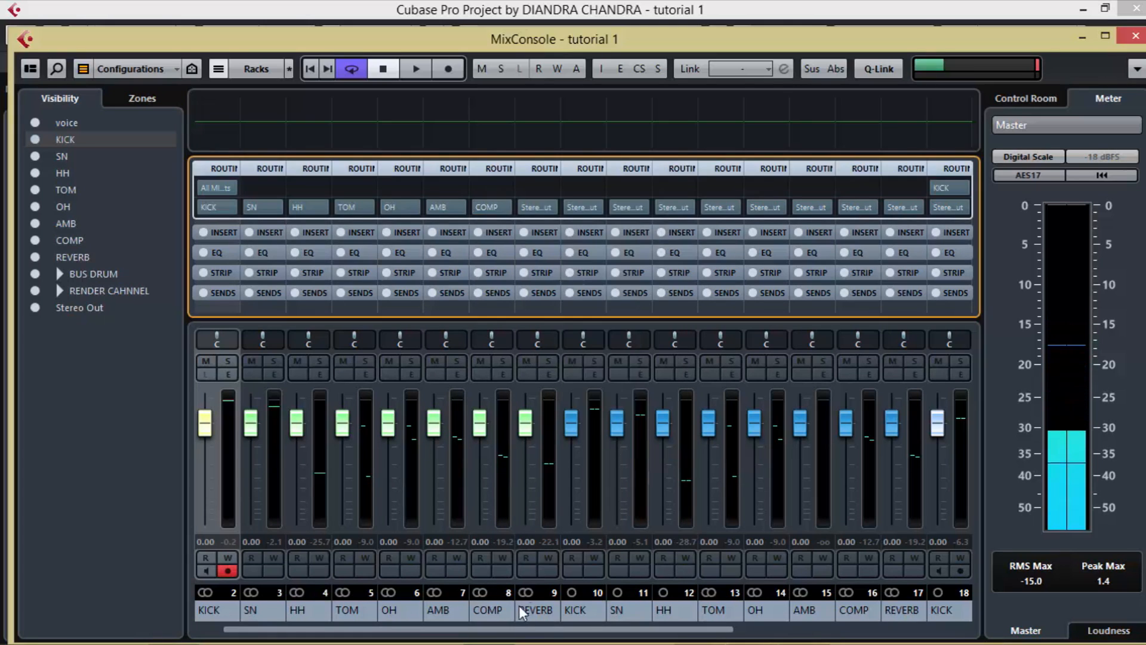
click(553, 207)
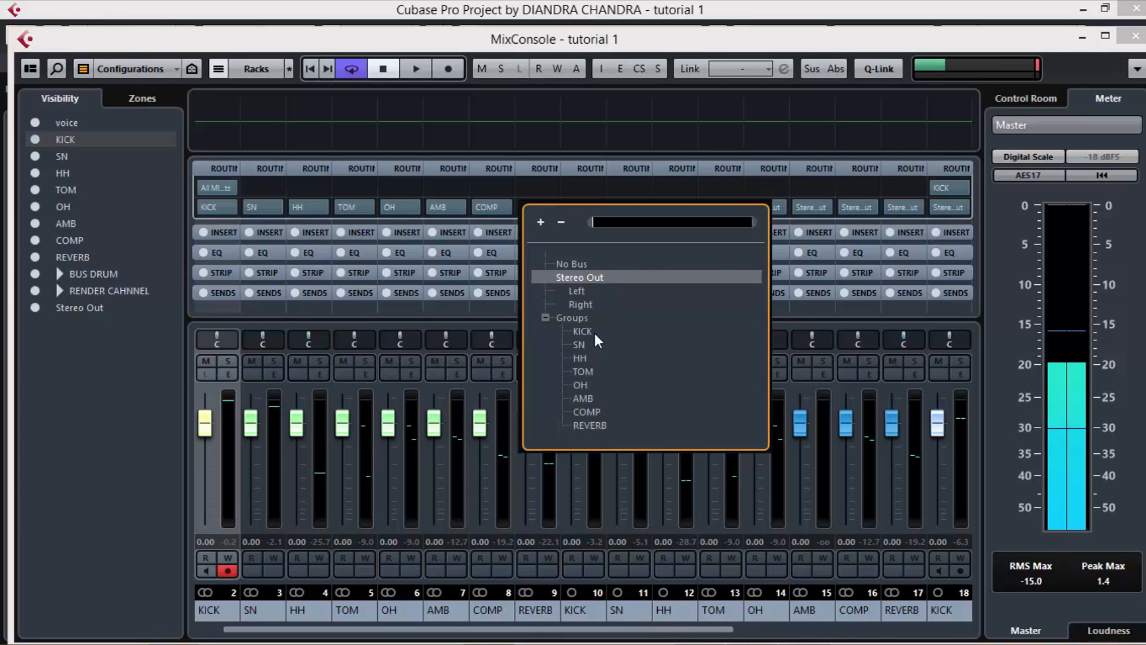
click(600, 425)
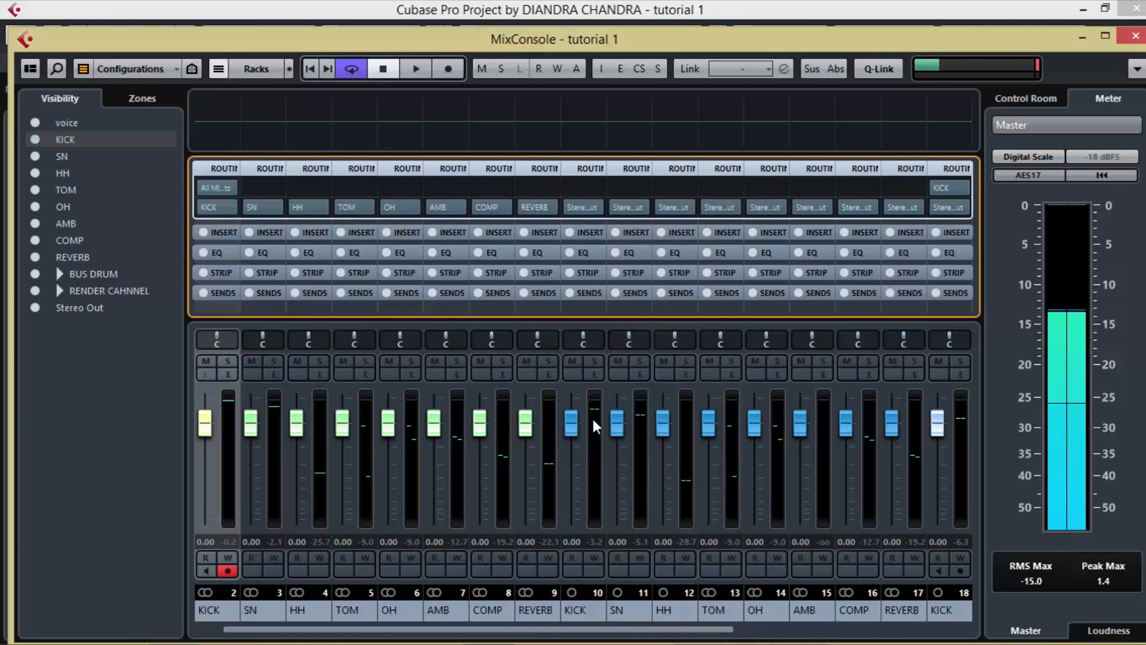
Step: Play the drum part and check the AMB, COMP and REVERB render channels through input monitoring, leaving monitoring off and playback stopped
drag(474, 628, 429, 634)
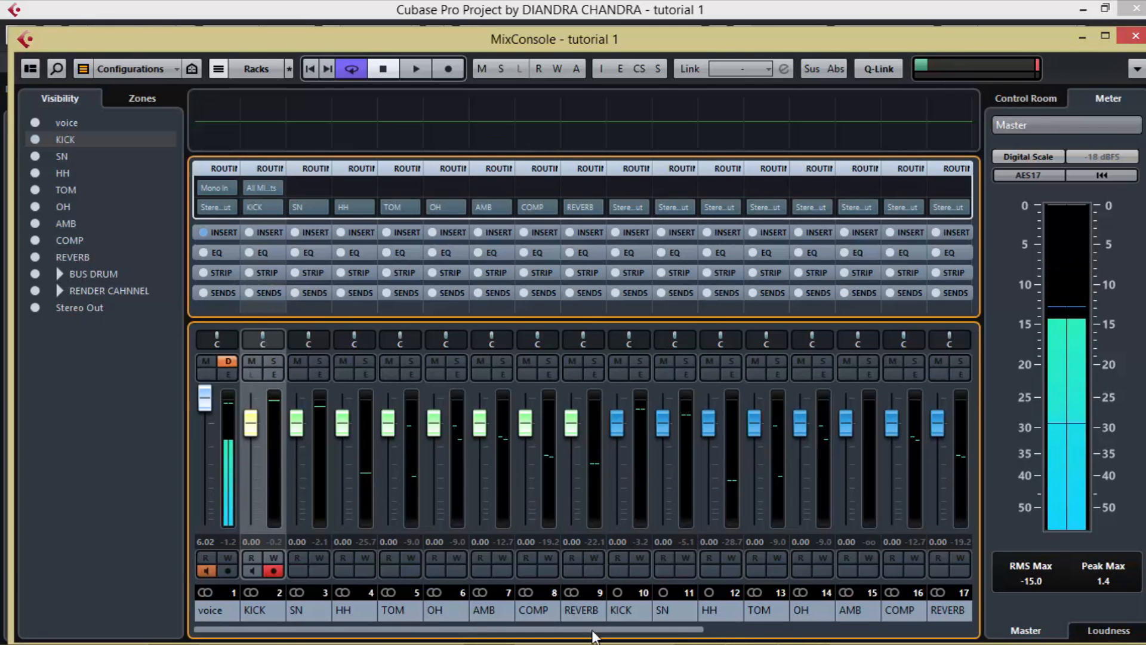
key(space)
drag(597, 633, 837, 632)
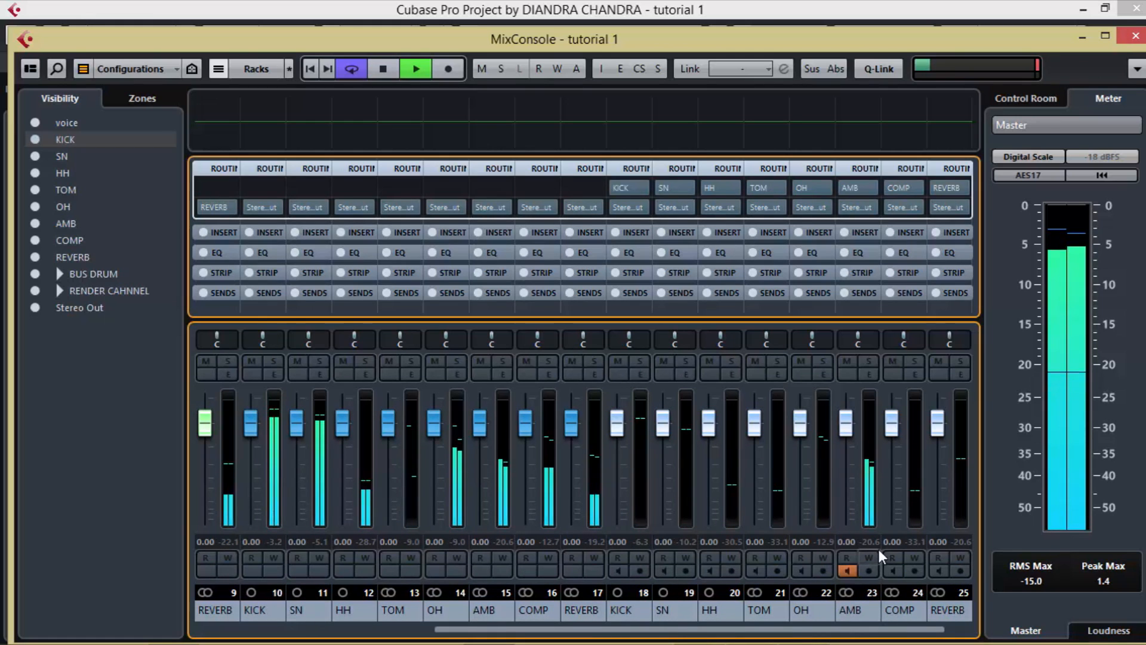
click(849, 570)
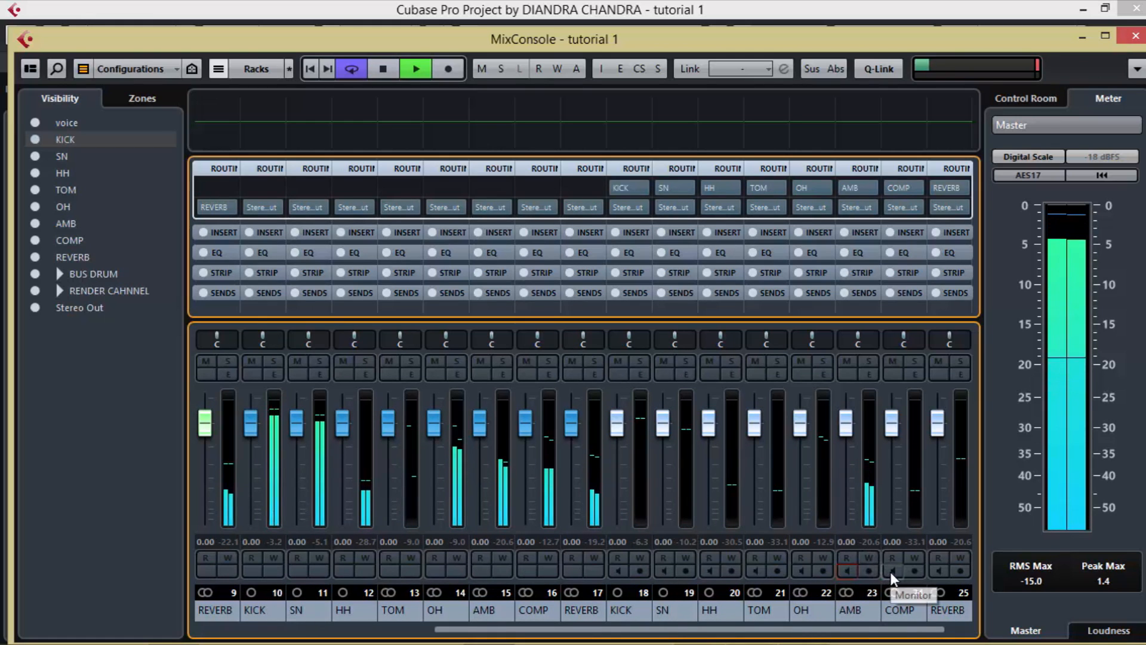
click(892, 571)
click(891, 571)
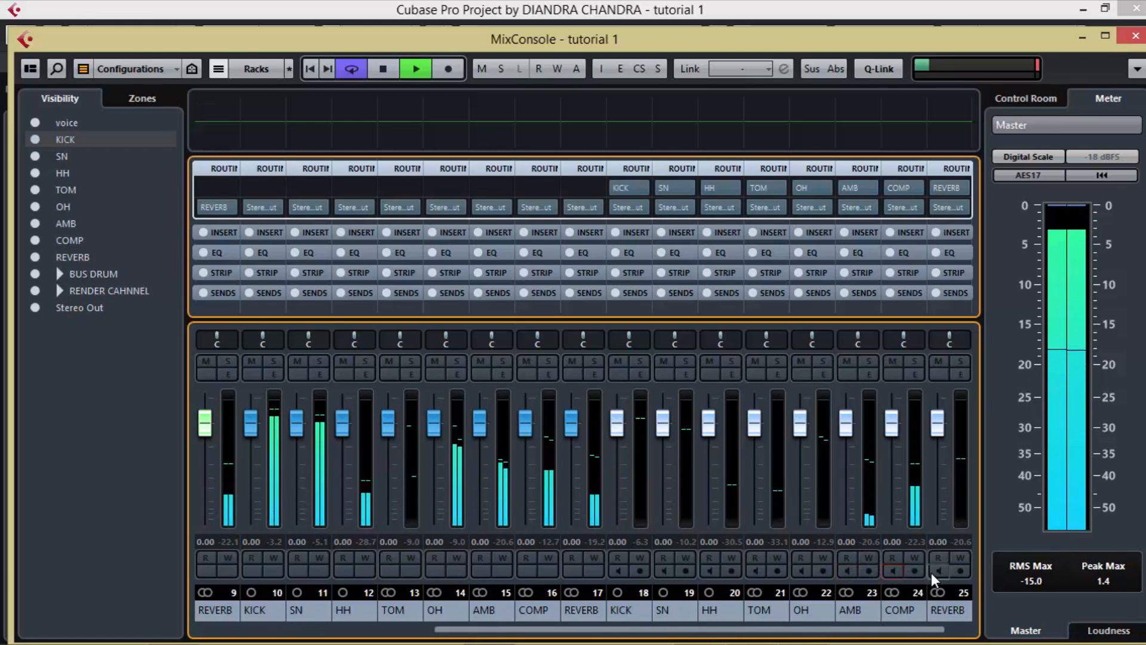
click(932, 572)
click(933, 572)
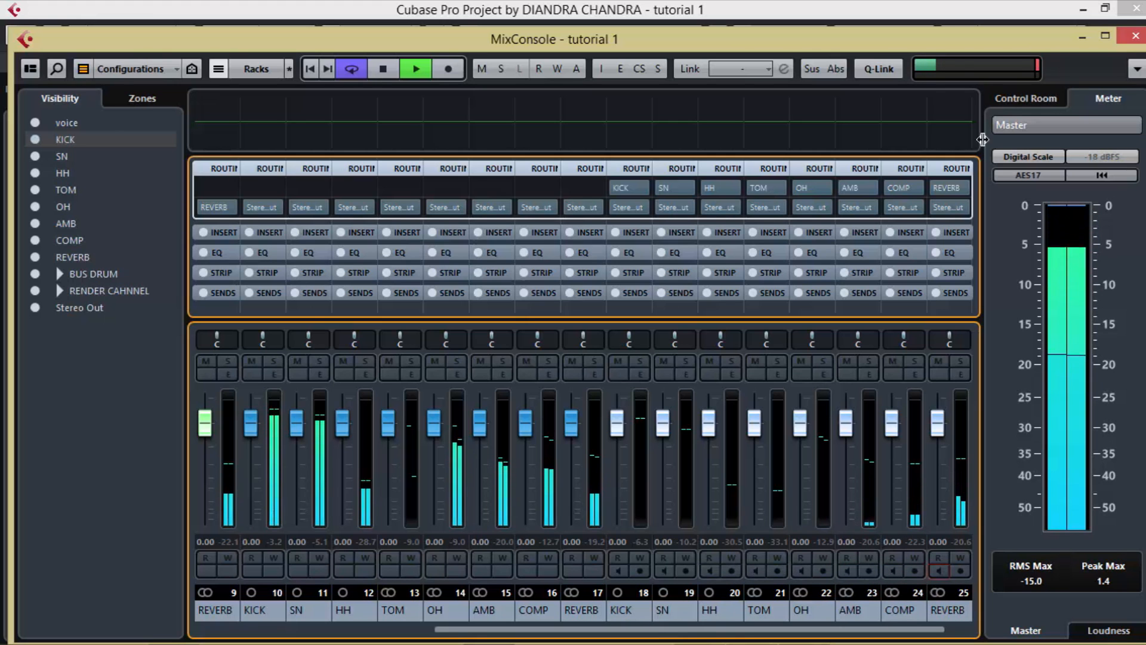
key(space)
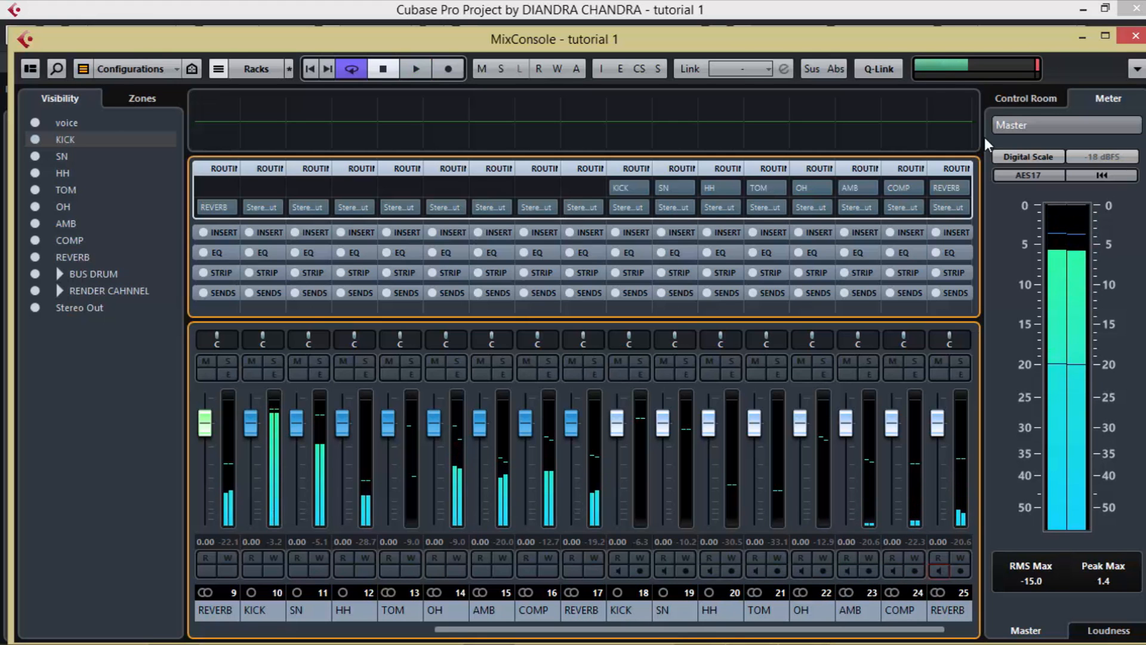
Step: Close the MixConsole, record-enable and expand the RENDER CAHNNEL folder, and record the drum part onto its audio tracks
click(1135, 36)
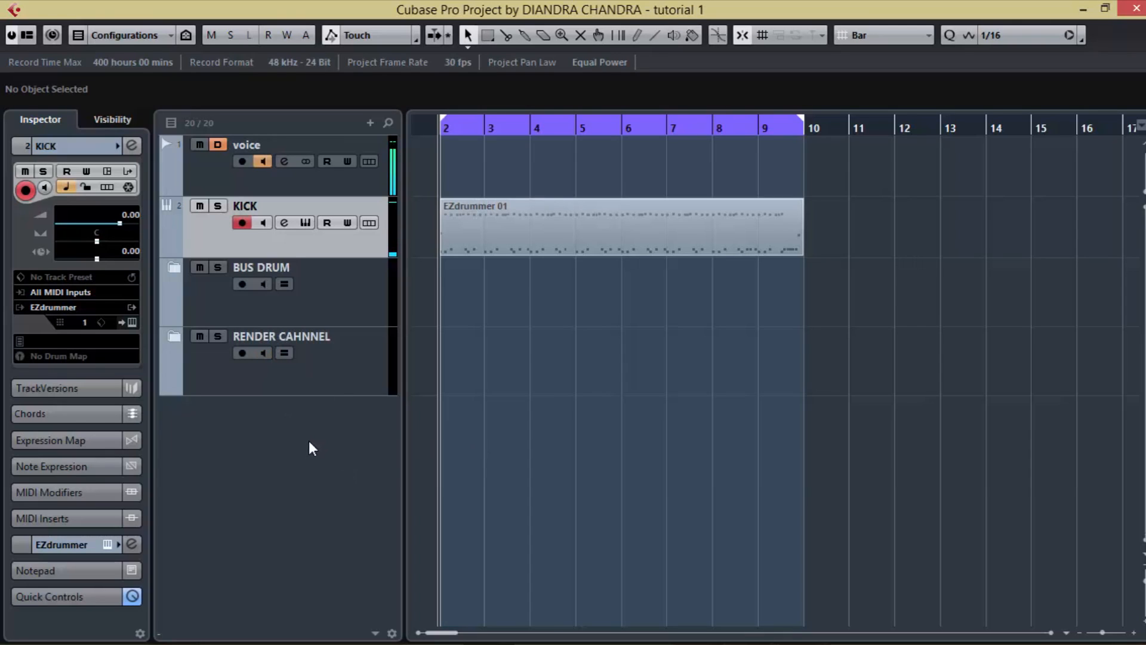
click(241, 354)
click(174, 336)
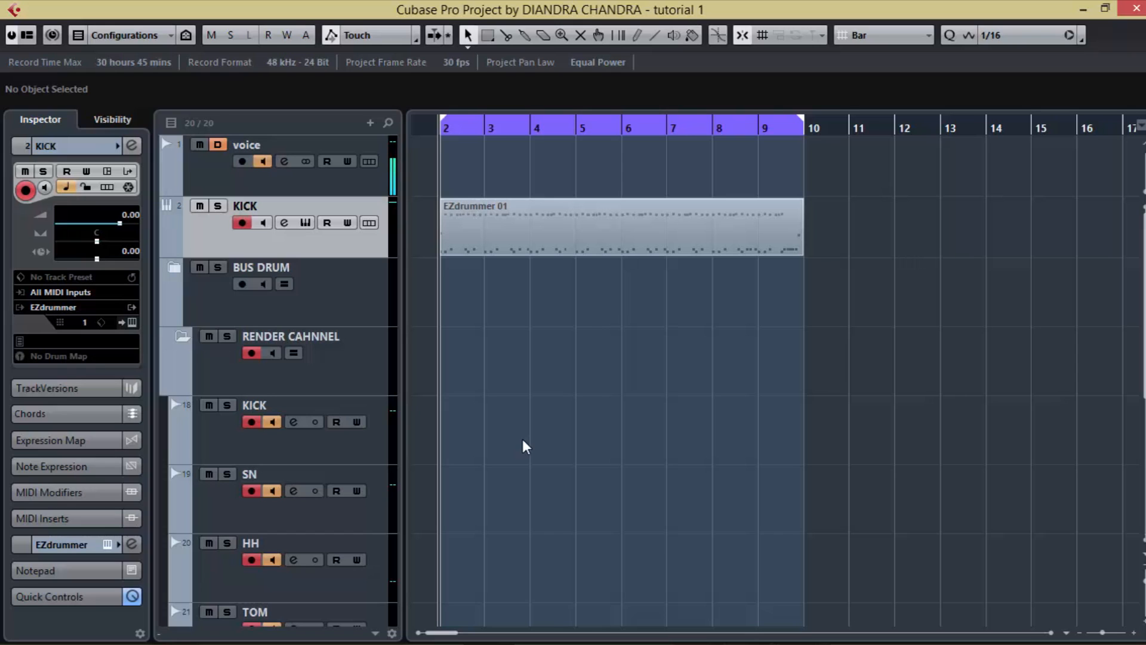
key(KP_Multiply)
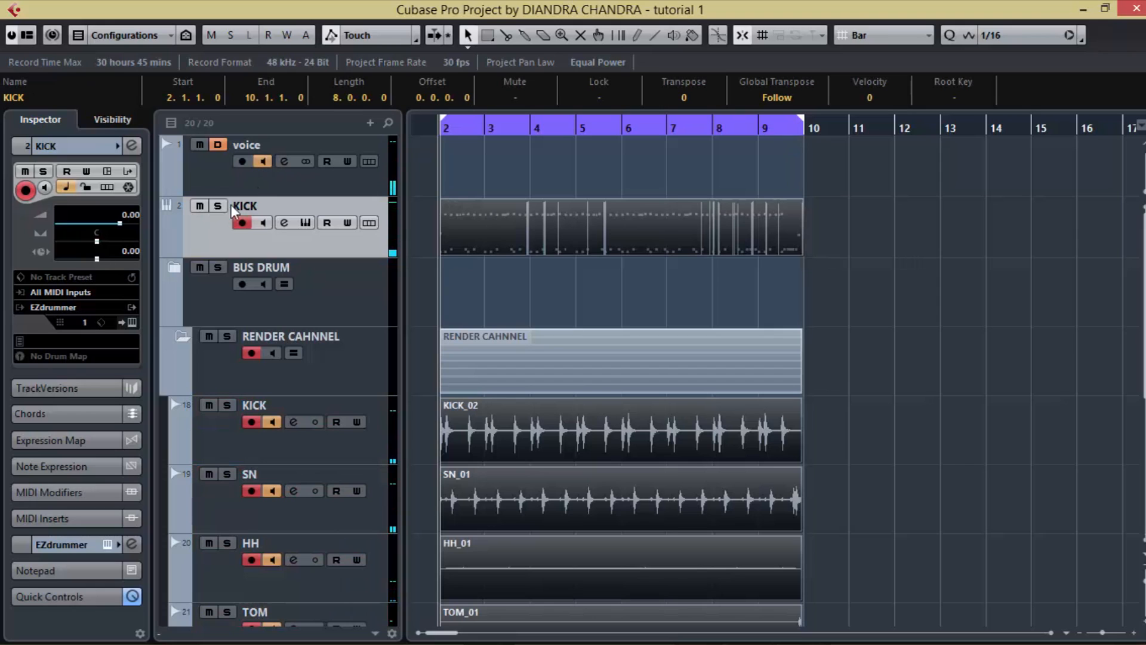
Step: Turn off record enable on the KICK instrument track and the RENDER CAHNNEL folder
click(241, 222)
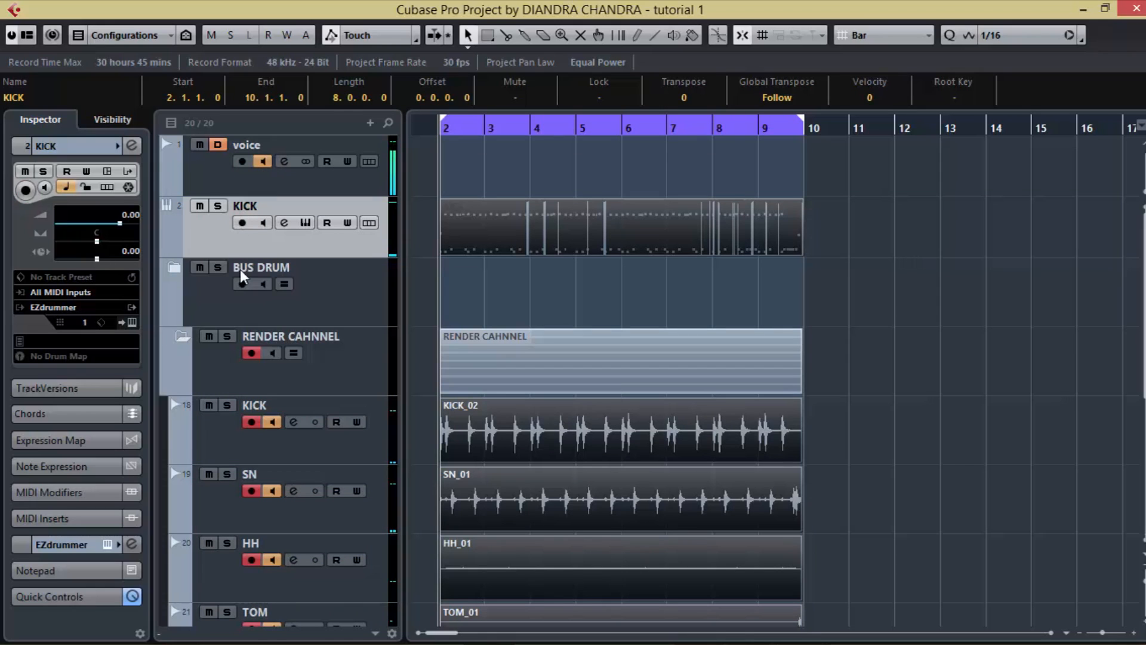
click(238, 361)
click(251, 353)
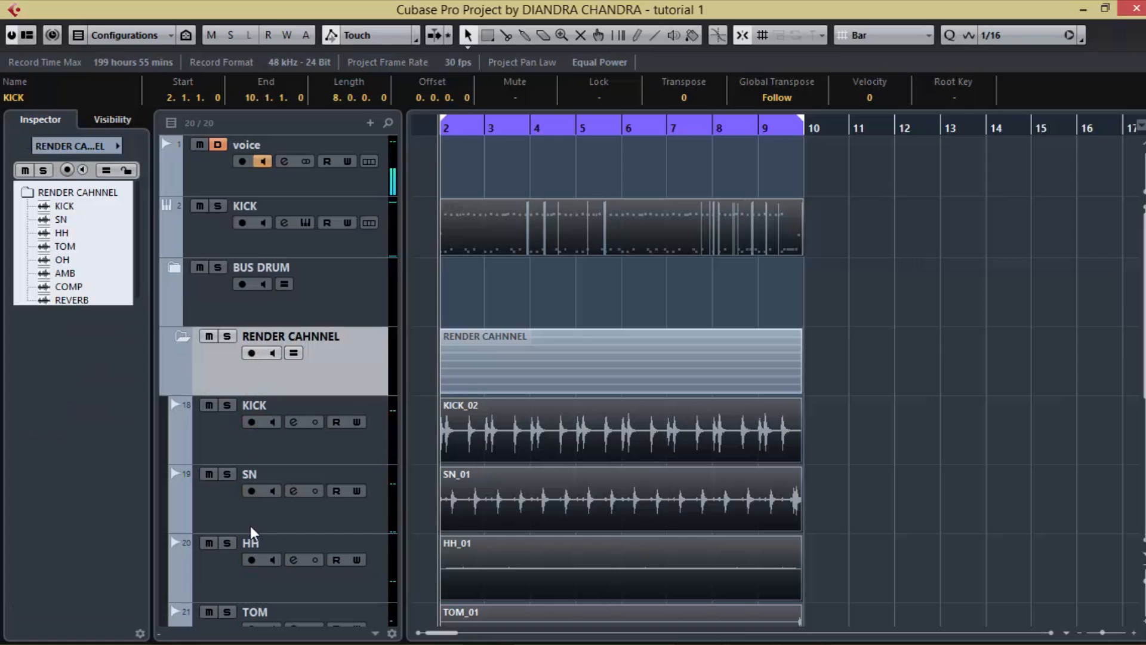
Step: Solo the RENDER CAHNNEL folder and play back its recorded drum tracks, reviewing them down to REVERB
click(227, 336)
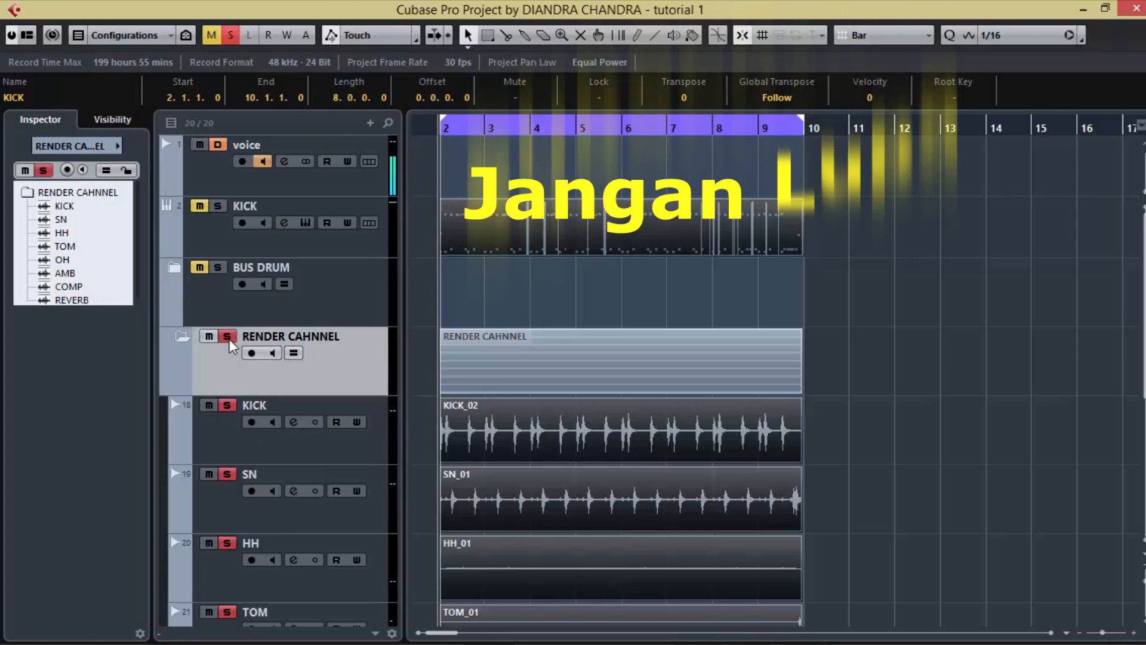
scroll(809, 376, down, 5)
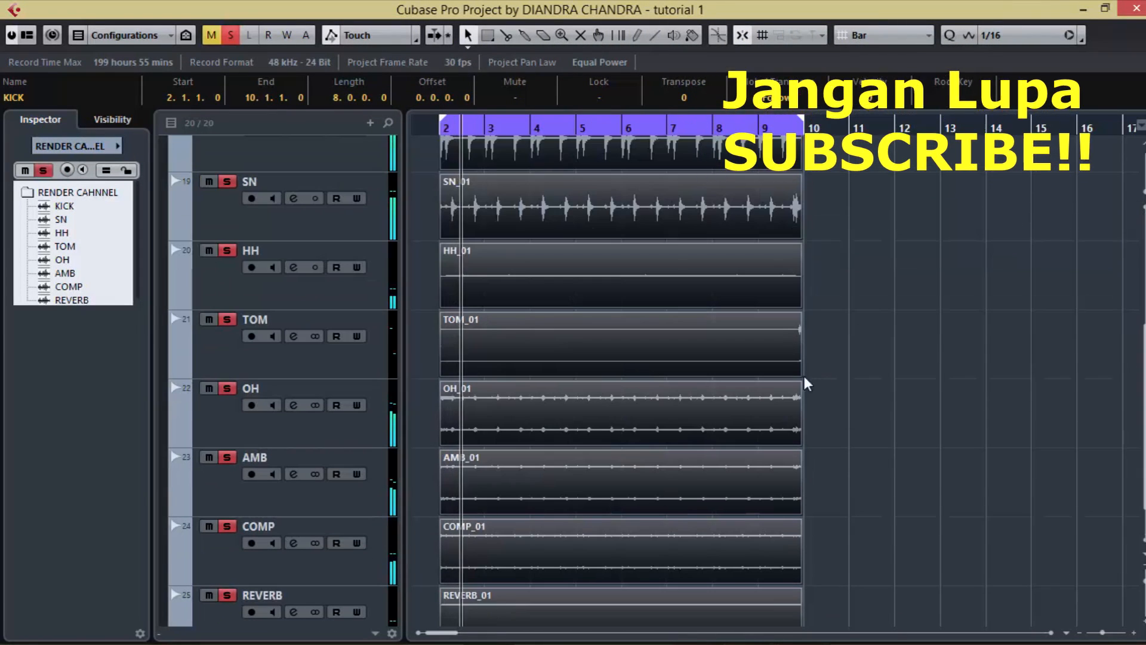
scroll(368, 439, up, 4)
scroll(341, 320, up, 2)
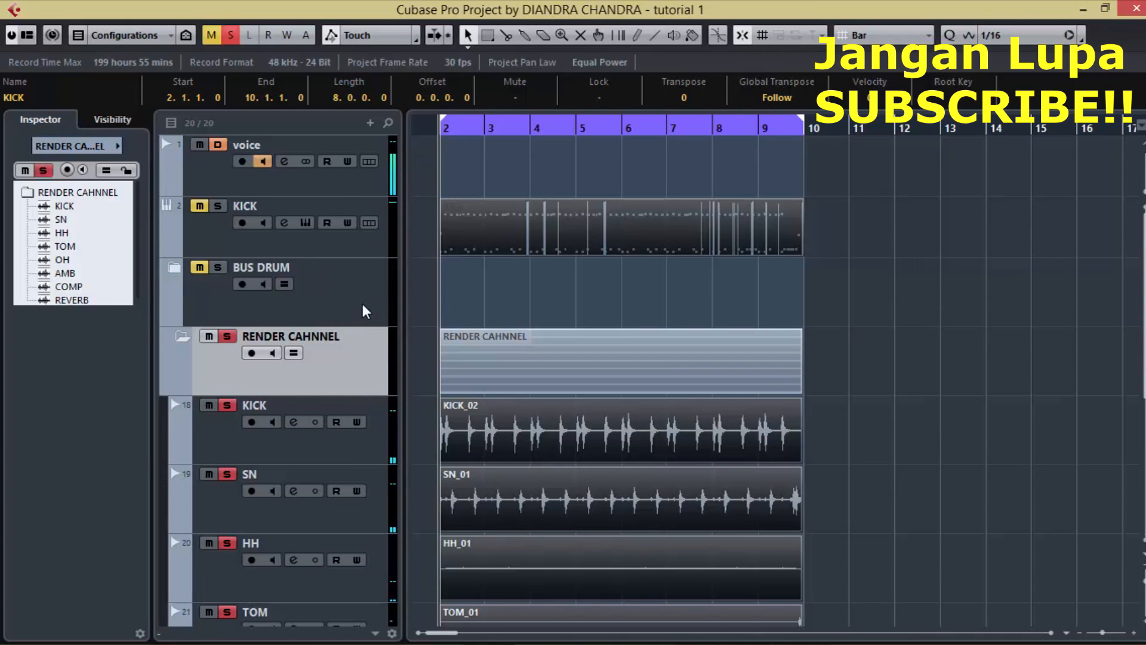
scroll(828, 450, down, 5)
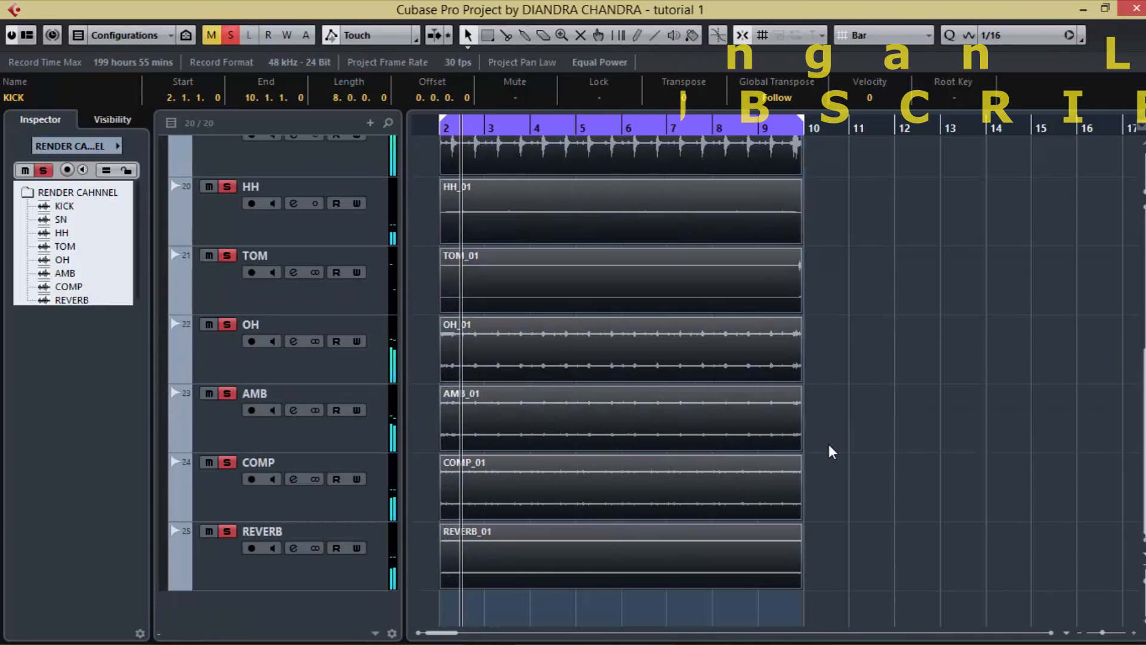
Step: Turn off solo on the RENDER CAHNNEL folder and audition its recorded KICK and SN tracks soloed one at a time, leaving neither soloed
click(846, 450)
scroll(397, 471, up, 5)
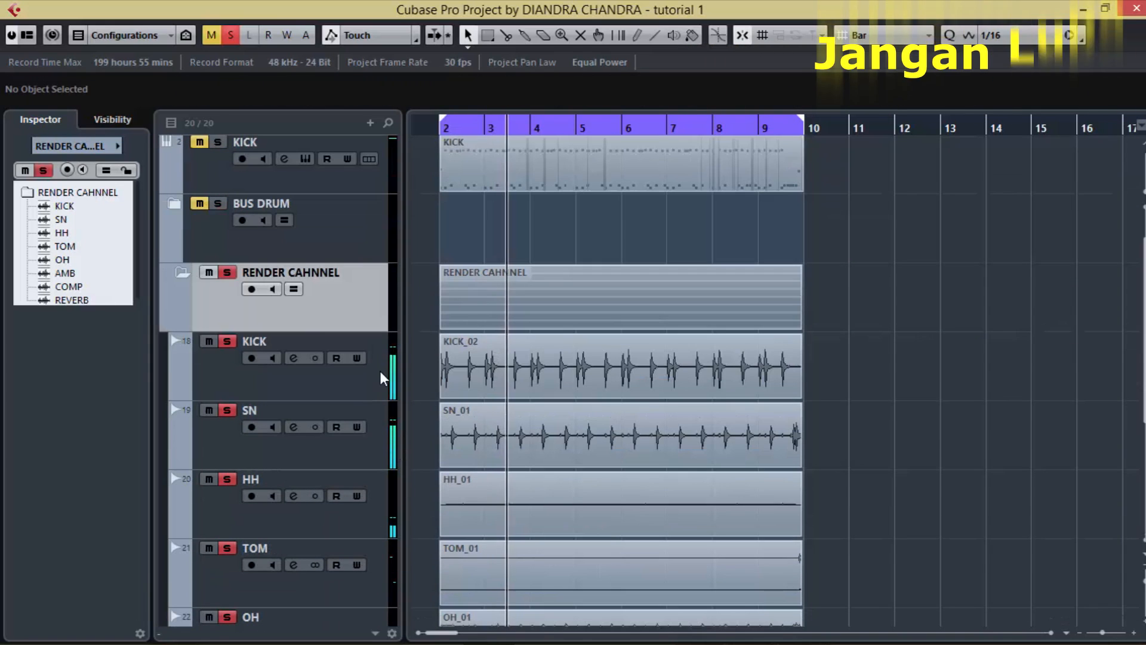
key(space)
click(228, 274)
click(226, 341)
key(space)
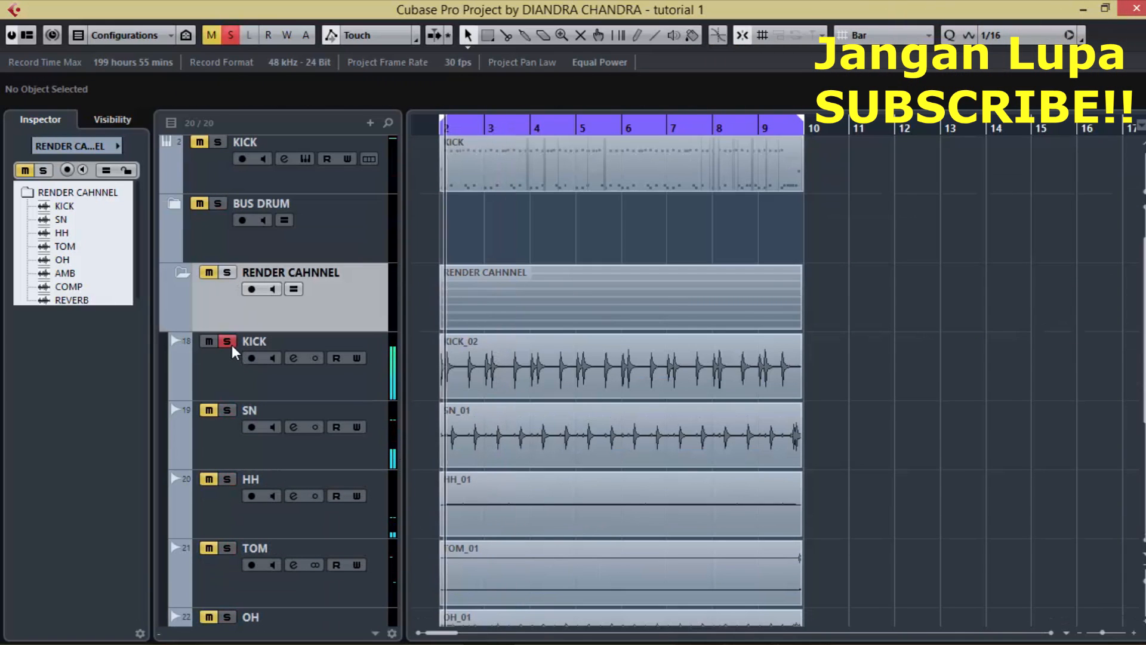
click(226, 341)
click(227, 410)
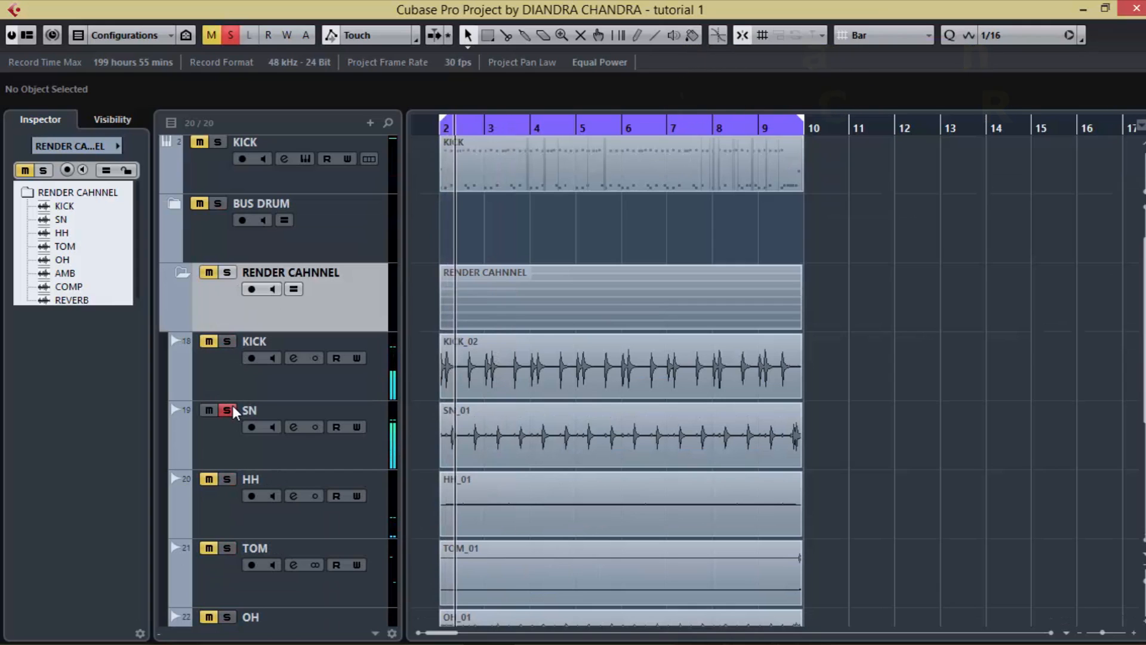
click(233, 408)
Step: Select the recorded KICK audio track, turn off its record enable and input monitoring, and reselect the RENDER CAHNNEL folder
click(222, 379)
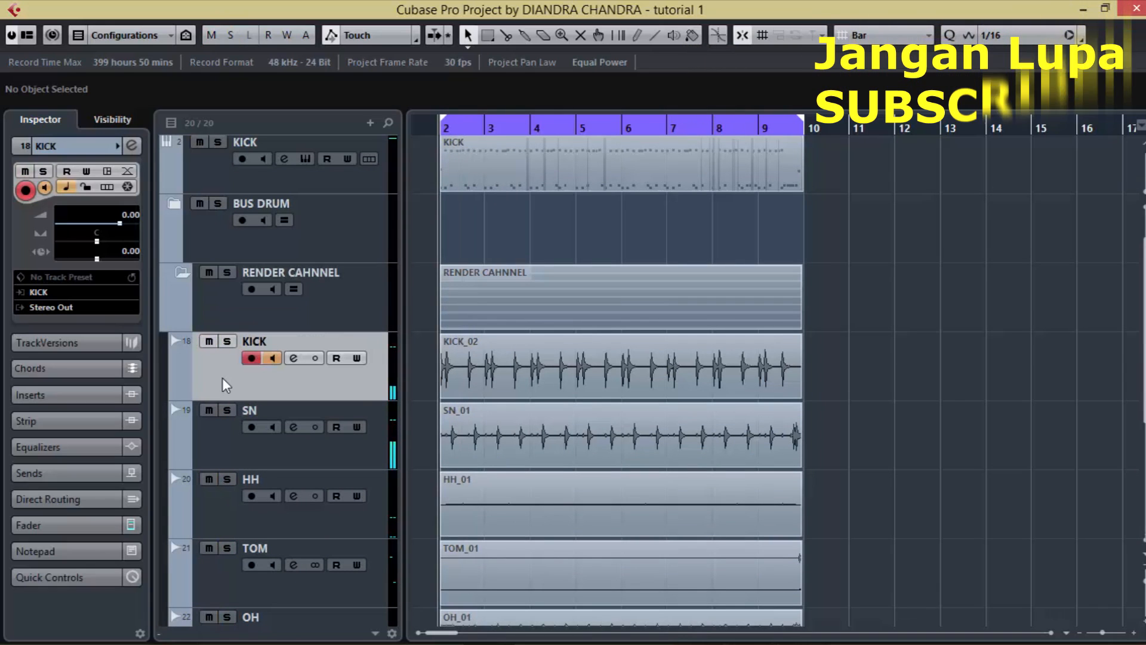
click(251, 359)
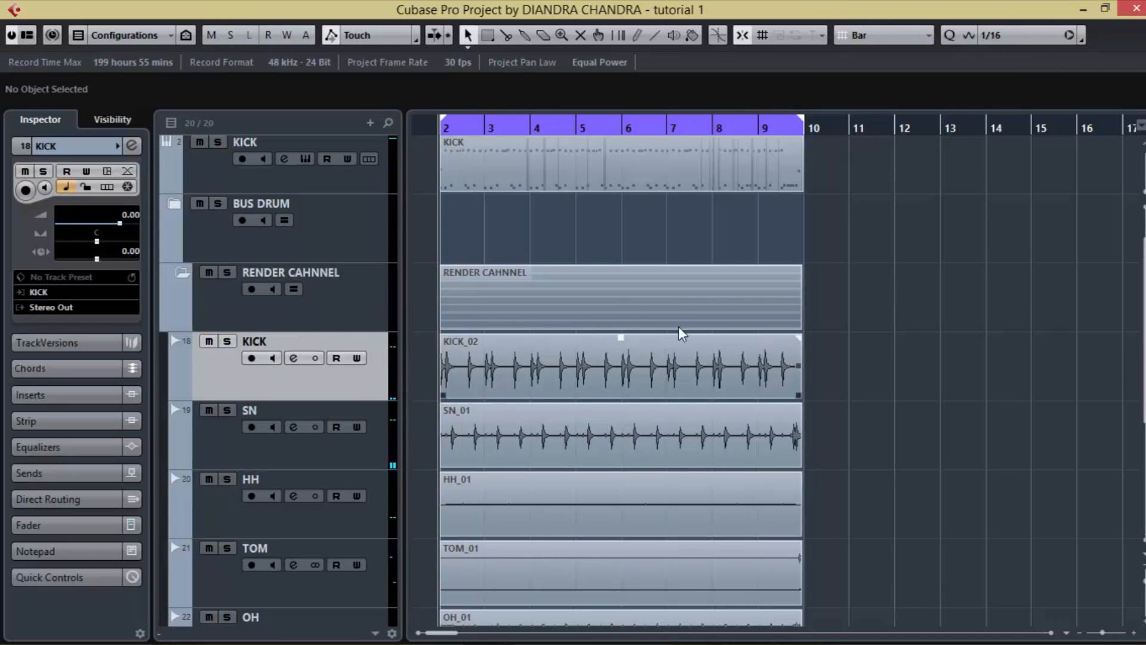
click(176, 329)
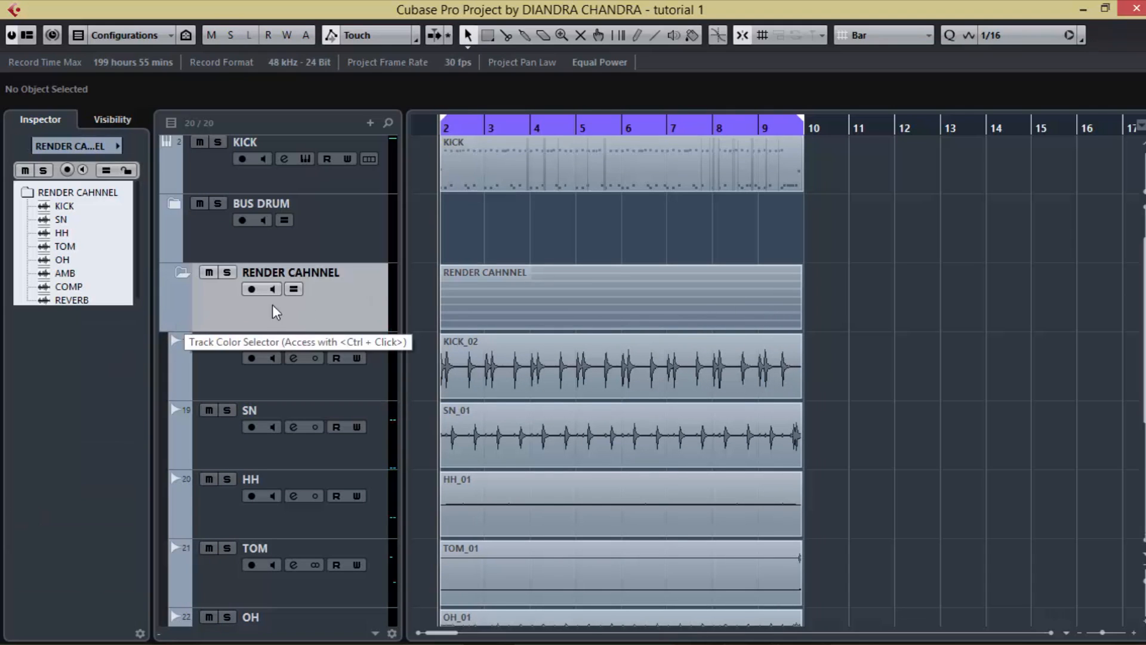
scroll(625, 312, up, 1)
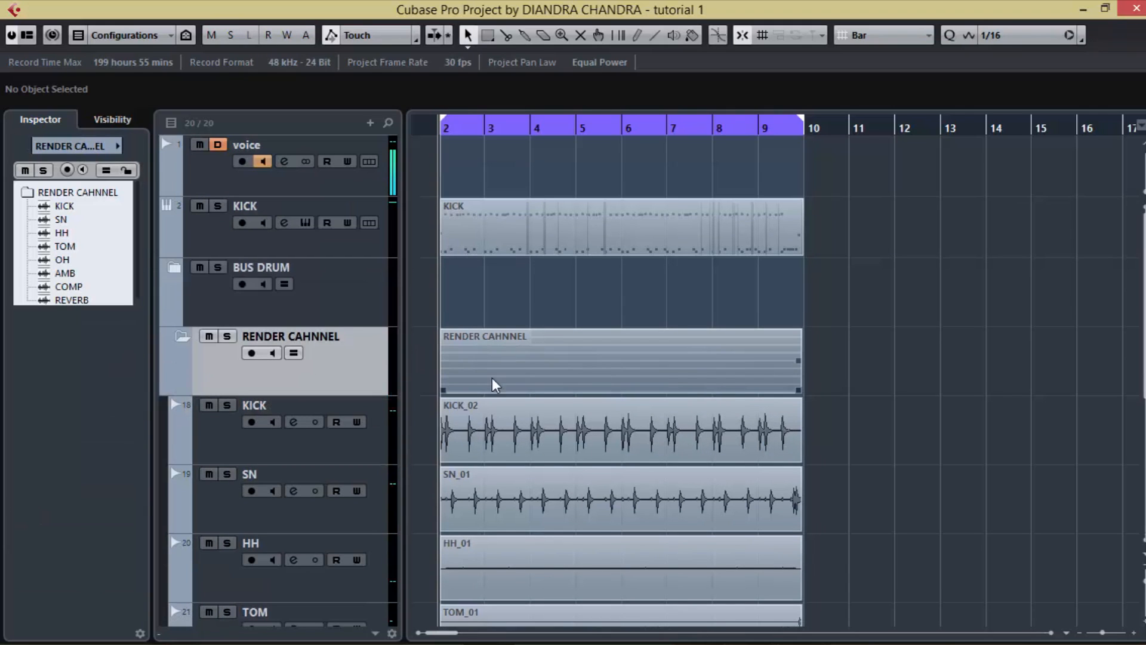